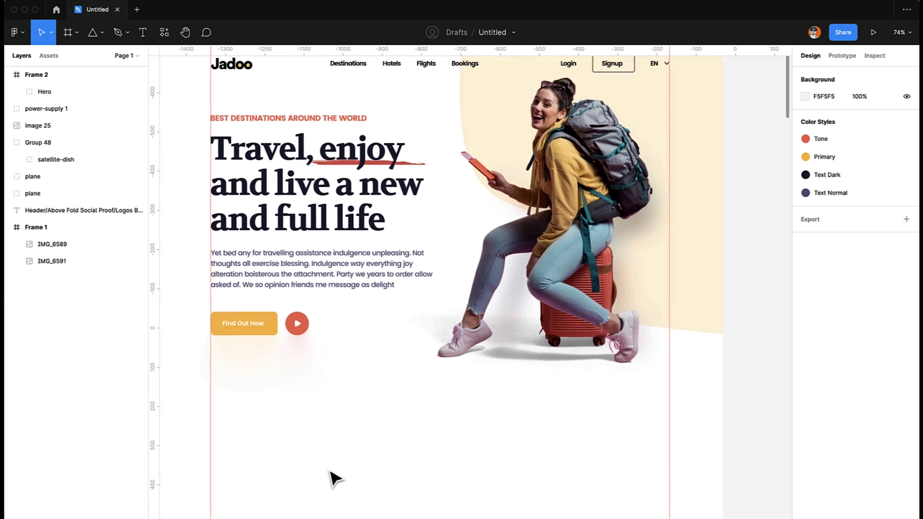
Examine the hero section and the hand-drawn wireframe for the layout of the section below the hero.
scroll(336, 478, "down", 3)
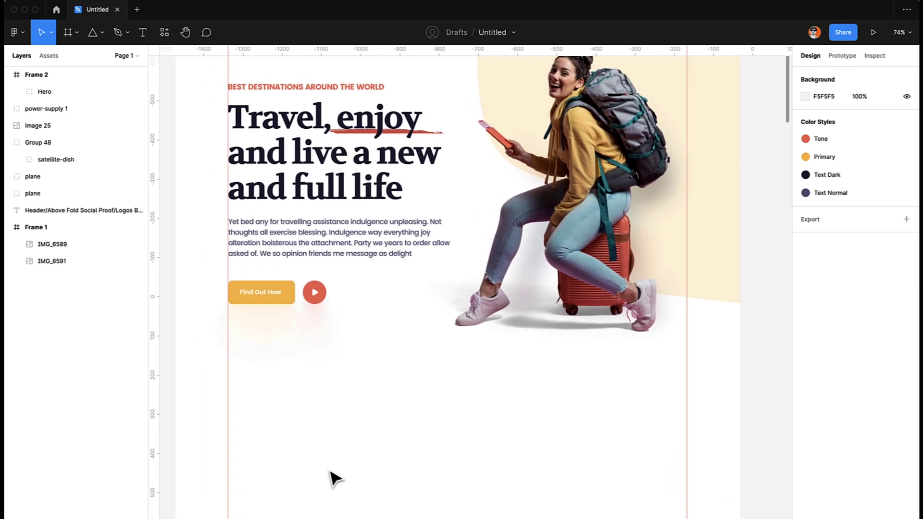
scroll(335, 478, "up", 1)
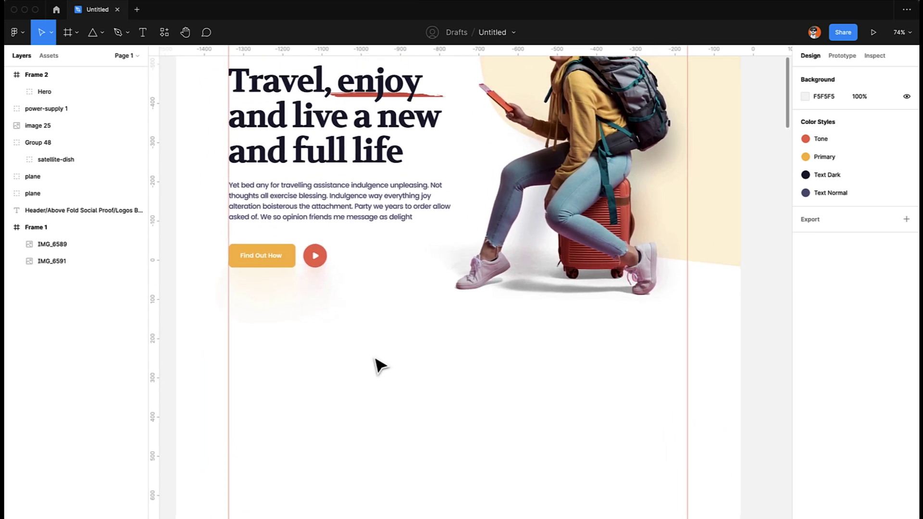
key("n")
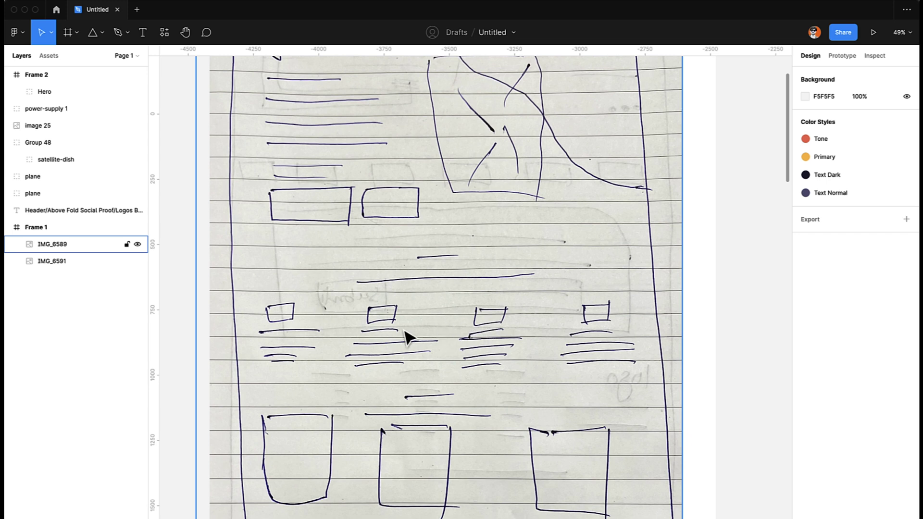
scroll(408, 338, "right", 1)
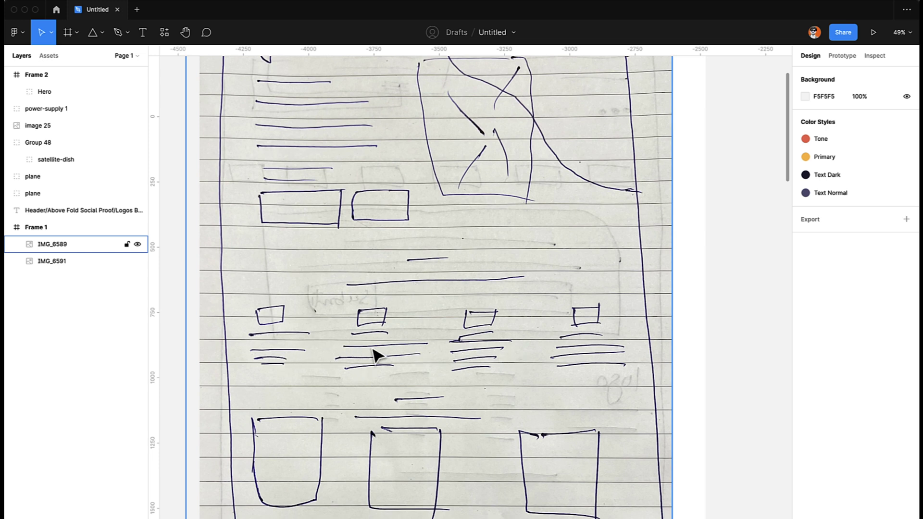
scroll(289, 360, "right", 15)
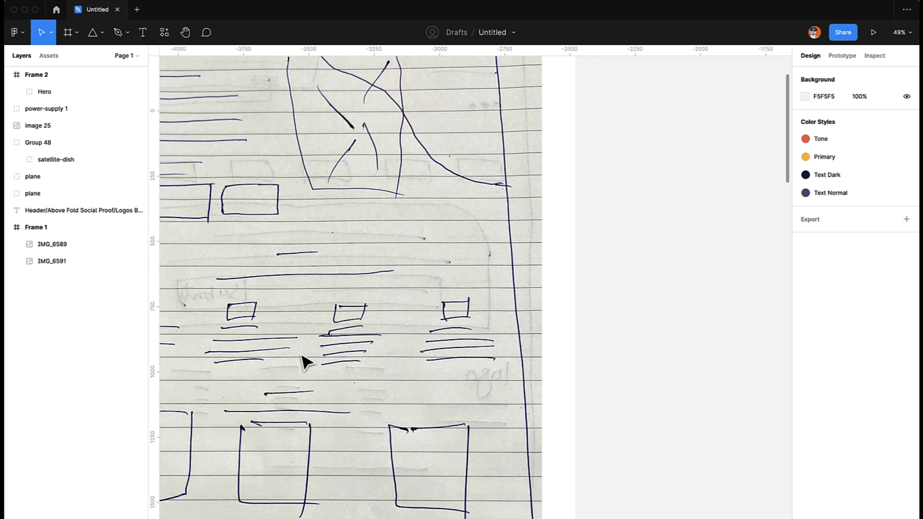
scroll(306, 363, "down", 3)
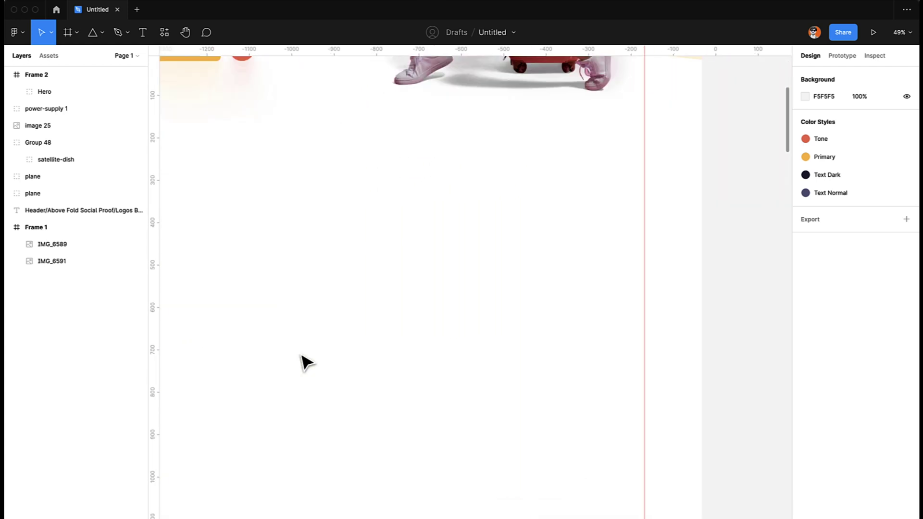
scroll(305, 363, "up", 6)
scroll(306, 363, "up", 3)
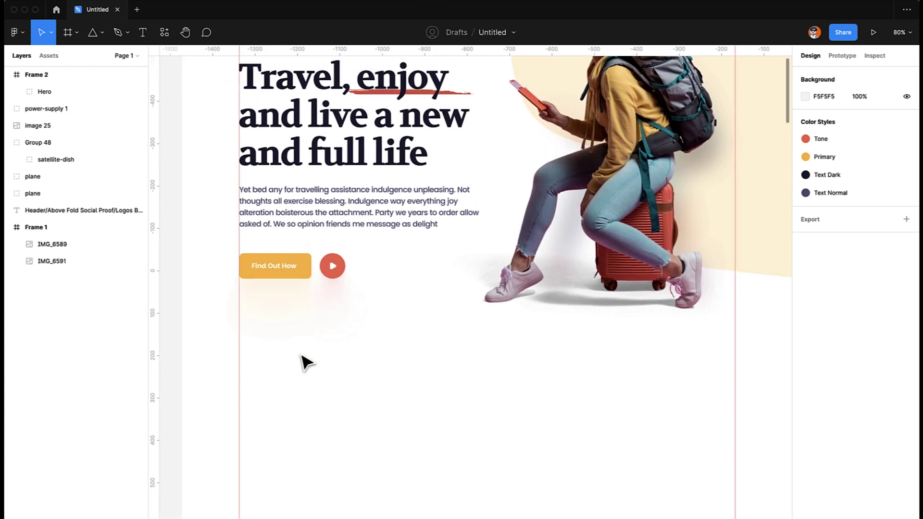
Add a bold Poppins text reading "CATEGORY" in the empty area below the hero, with 150% line height.
scroll(304, 362, "down", 2)
key("t")
left_click(411, 290)
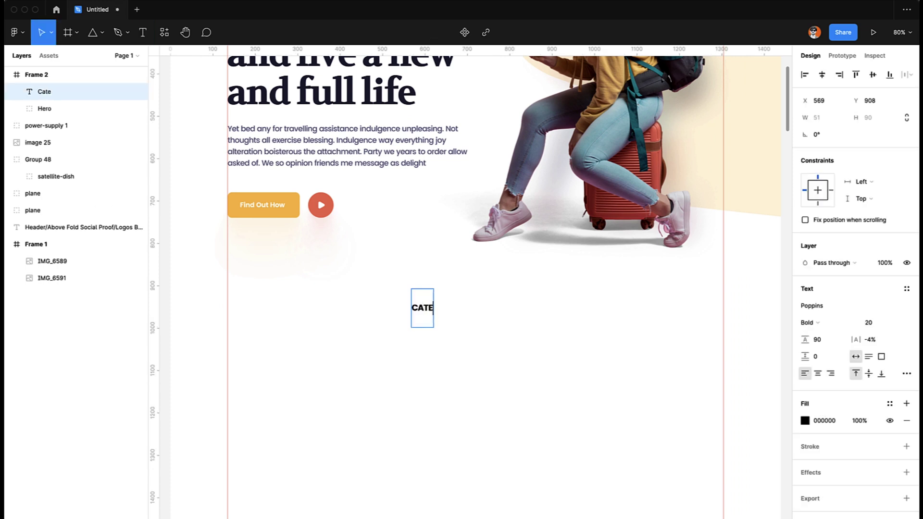
key("Escape")
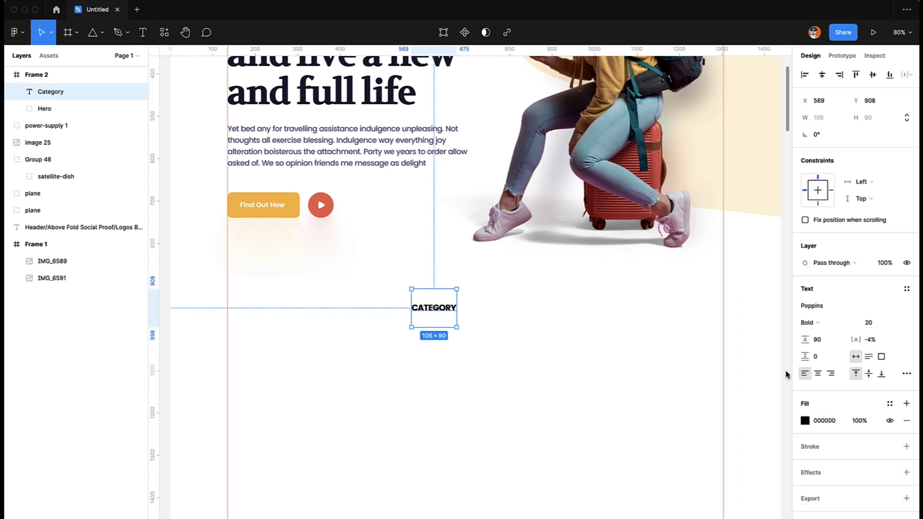
left_click(824, 344)
key("Return")
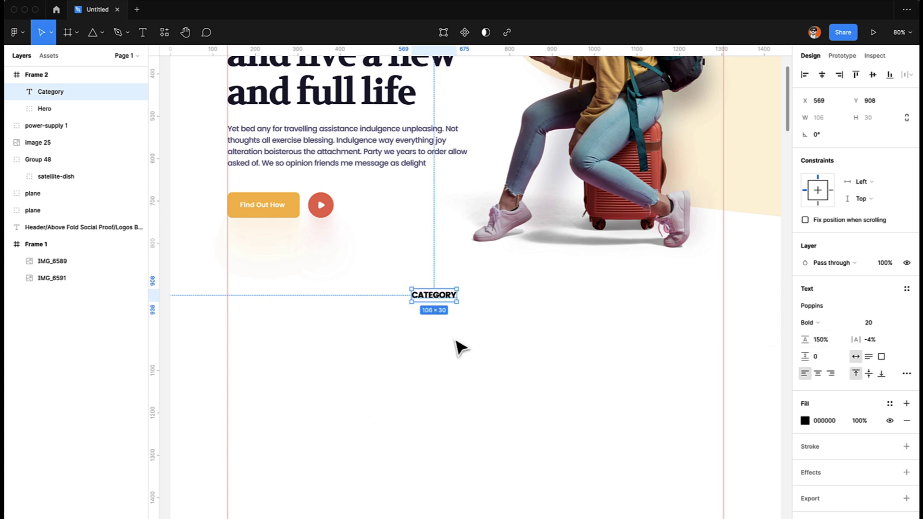
Move the CATEGORY label 50 px to the right, keeping its font size.
key("shift+Right")
key("shift+Right")
key("shift+Right")
key("shift+Right")
key("shift+Right")
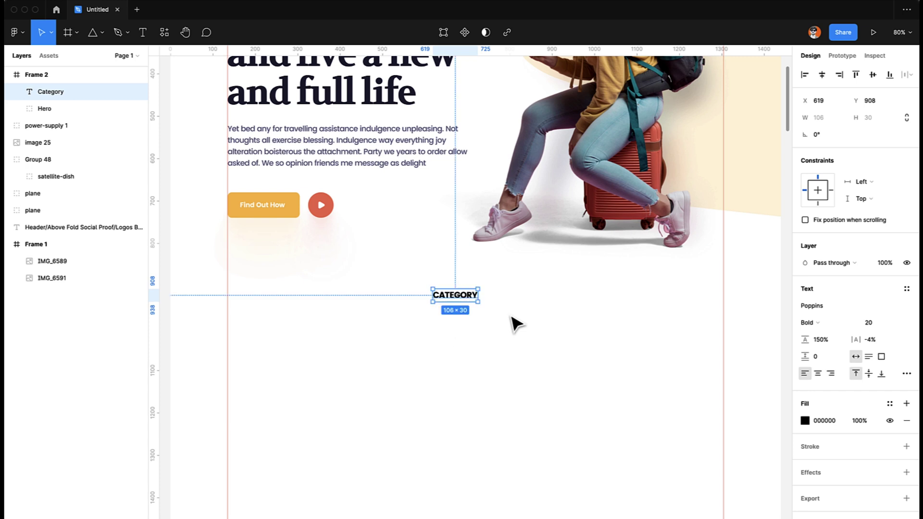
left_click(871, 324)
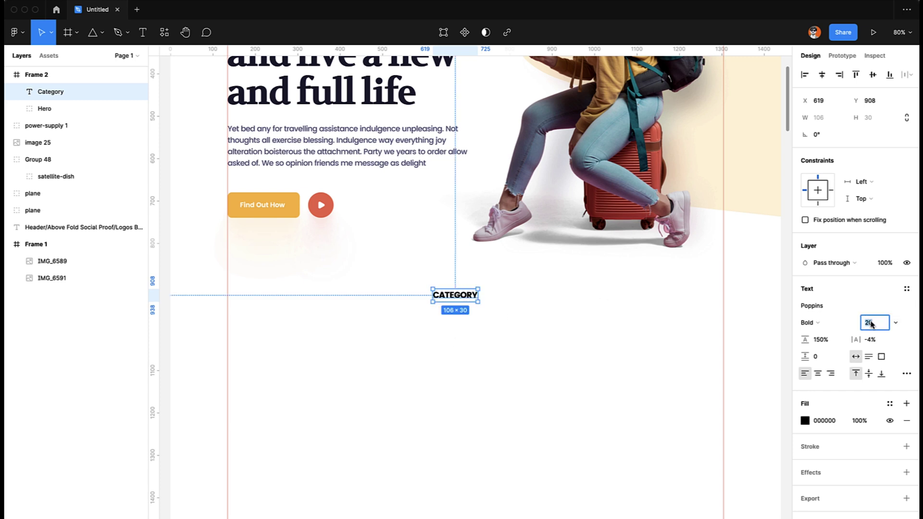
left_click(466, 365)
Add the text "WE OFFER BEST SERVICES" below the CATEGORY label.
scroll(466, 365, "up", 1)
key("t")
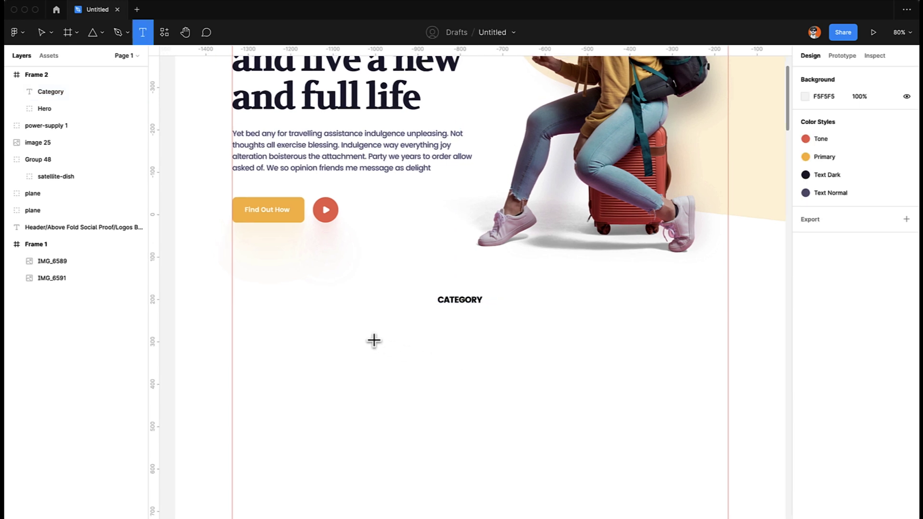
left_click(354, 331)
type("WE OFFER BEST SERVICES")
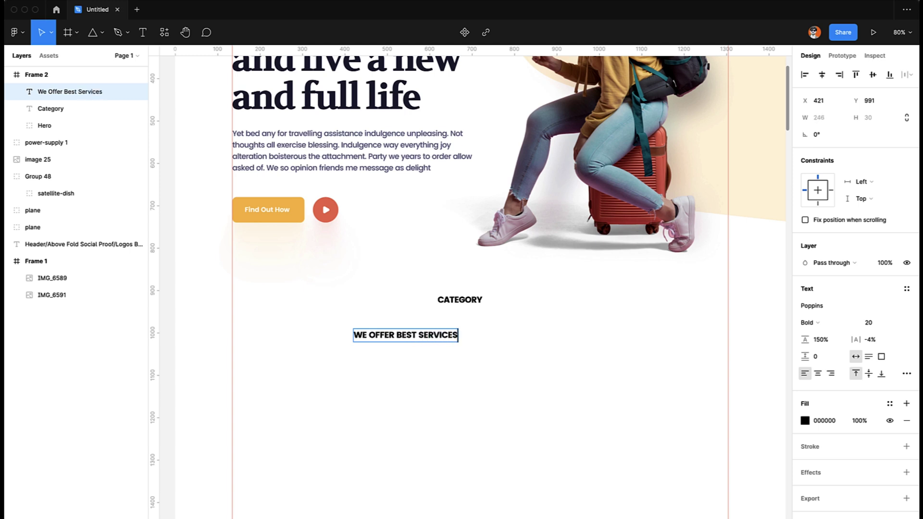
key("Escape")
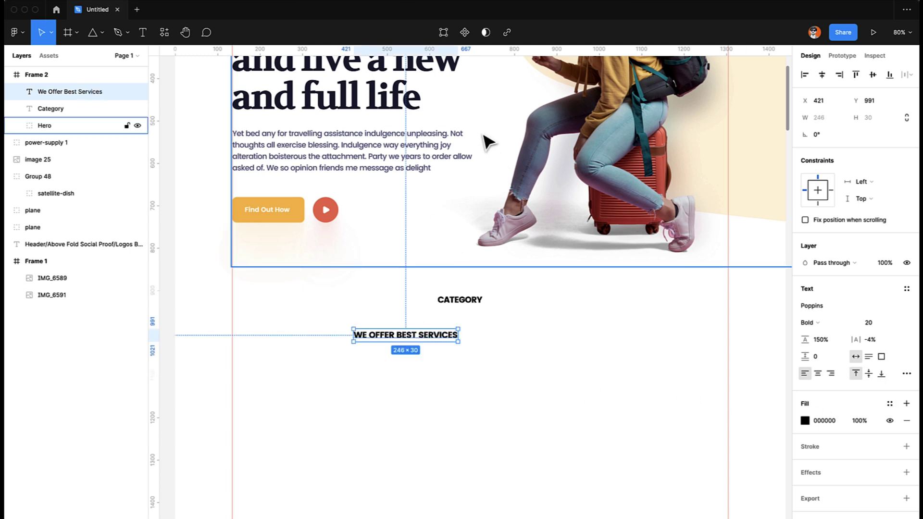
Copy the Volkhov font name from the hero heading and apply it to the "We Offer Best Services" text.
left_click(417, 108, "super")
left_click(829, 290)
key("ctrl+c")
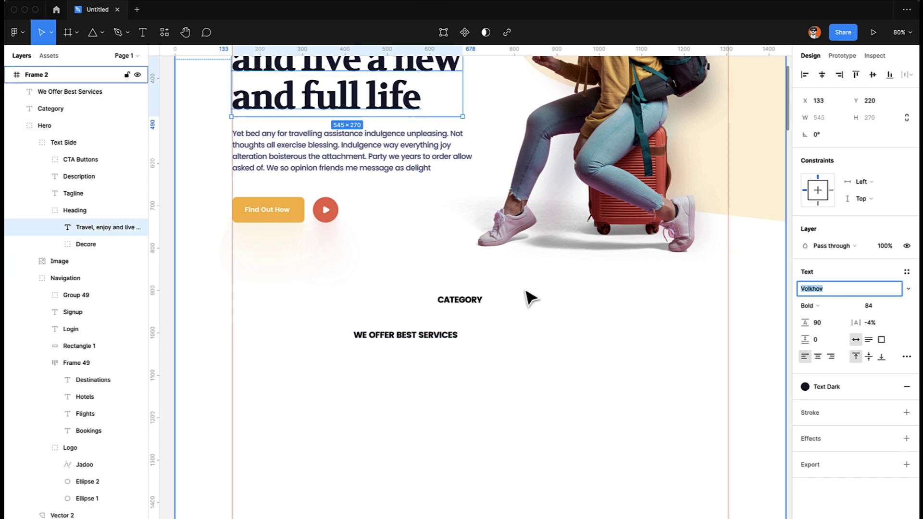
left_click(432, 339)
left_click(817, 306)
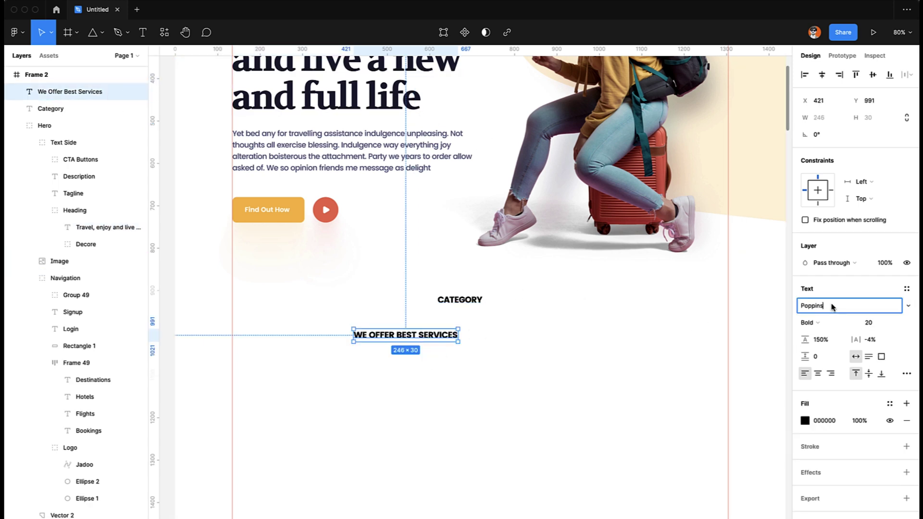
key("ctrl+v")
key("Return")
Set the services heading's font size to 50 and its letter case to as typed.
left_click(875, 325)
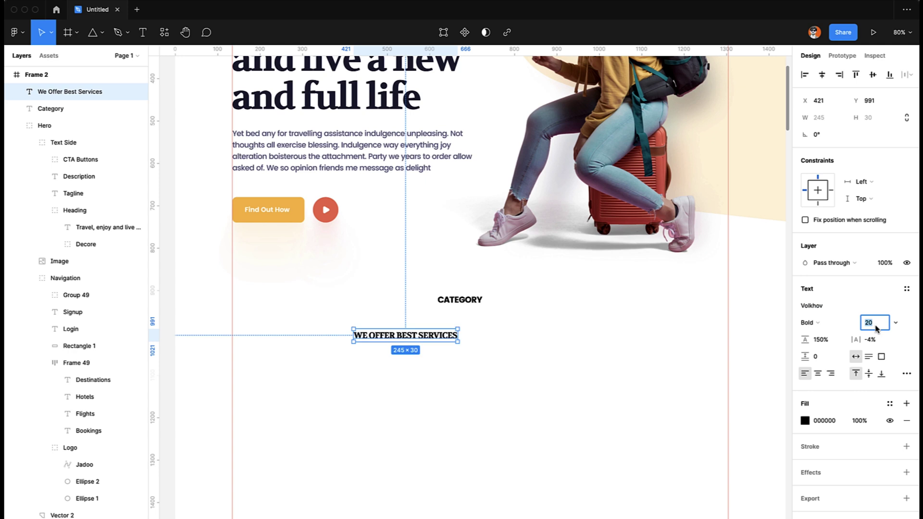
type("50")
key("Return")
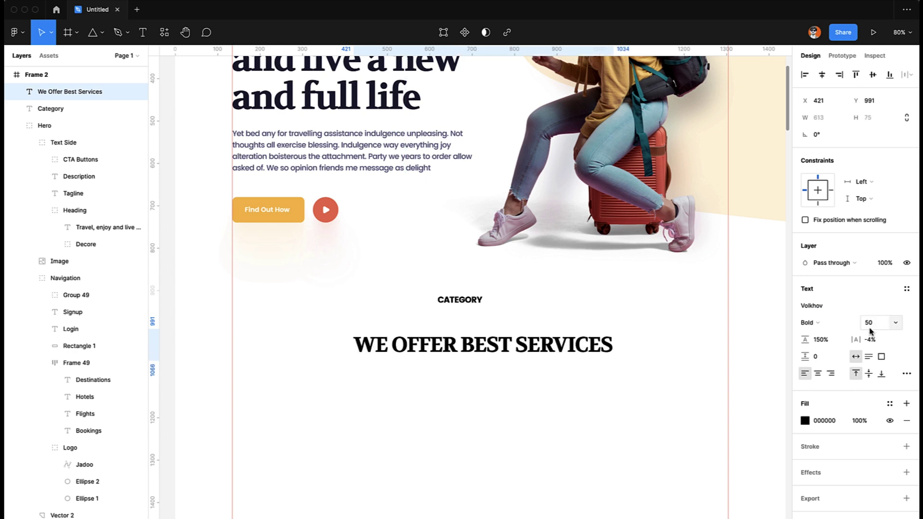
key("Escape")
left_click(907, 373)
left_click(729, 511)
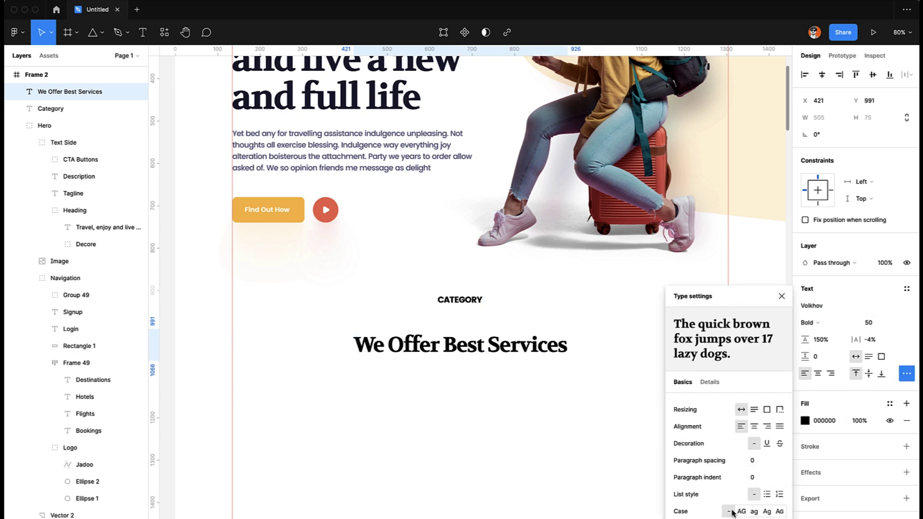
left_click(590, 474)
Move the "We Offer Best Services" heading up 40 px, closer to the CATEGORY label.
left_click(517, 360)
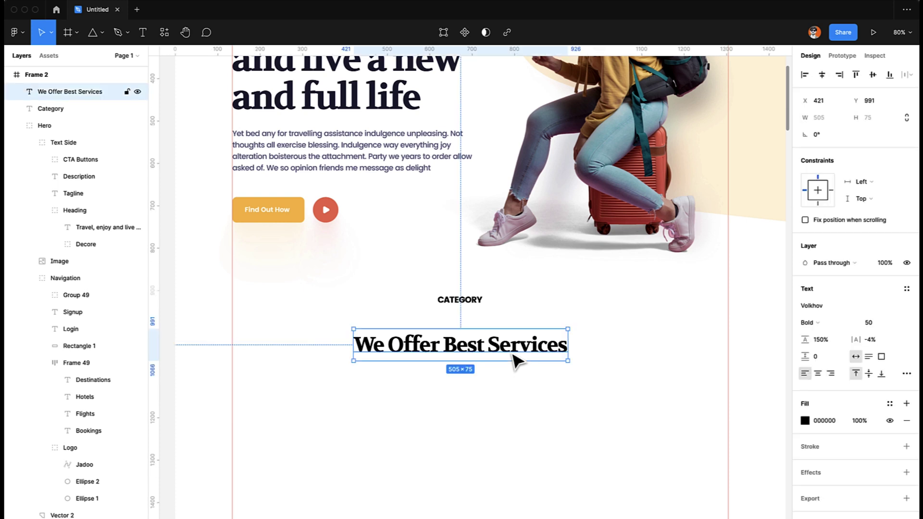
key("shift+Up")
key("shift+Up")
key("shift+Up")
key("shift+Up")
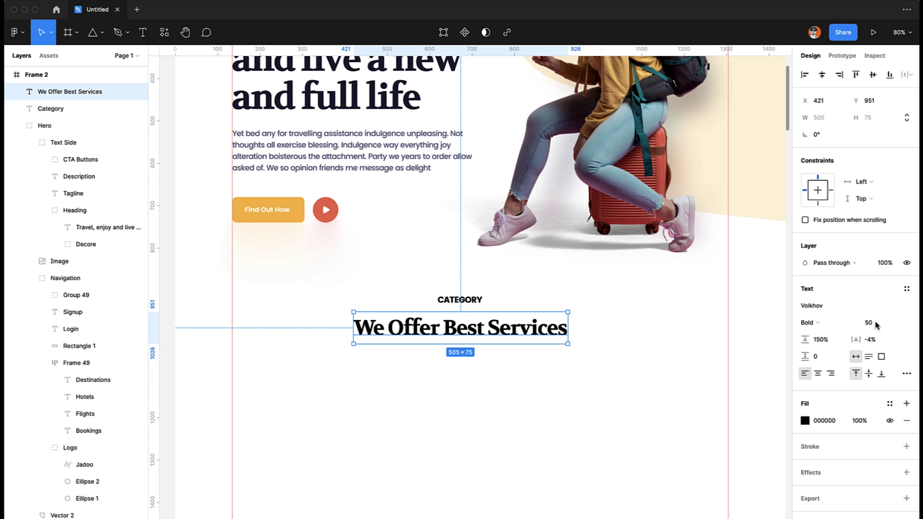
Set the letter spacing of the "We Offer Best Services" heading to 0%.
left_click(877, 340)
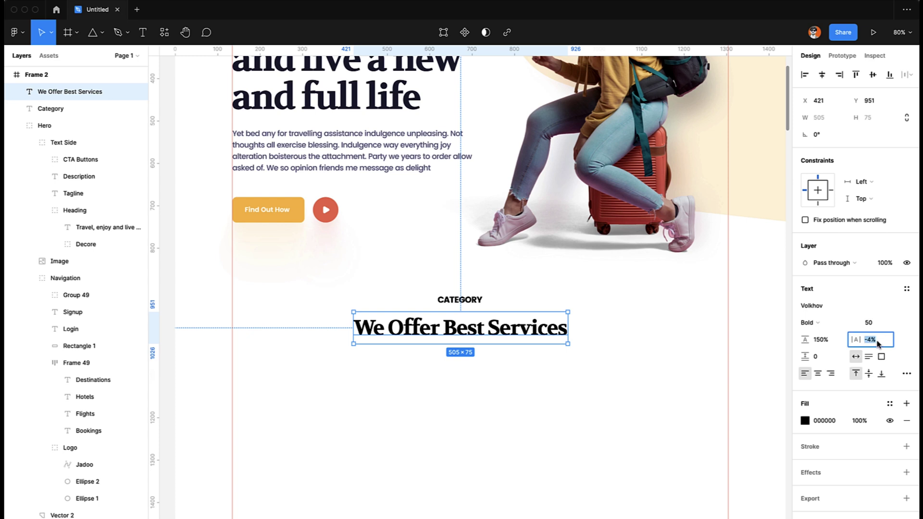
type("0")
key("Return")
left_click(441, 384)
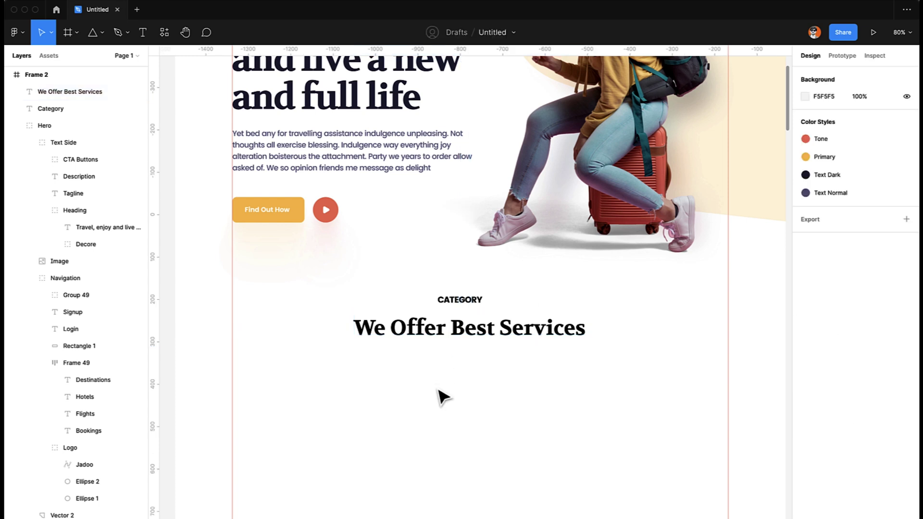
Center the text alignment of the CATEGORY label and services heading, and align both objects on their horizontal centers.
left_click(459, 323)
left_click(468, 305, "shift")
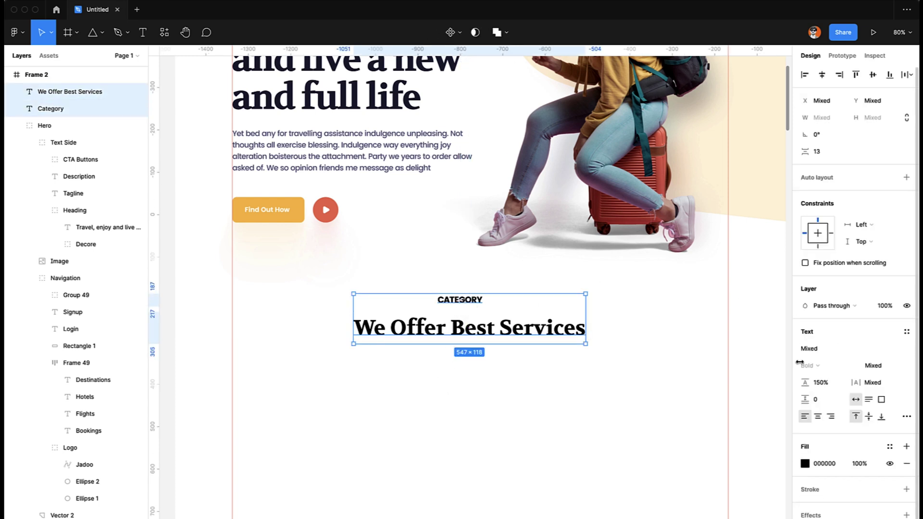
left_click(817, 417)
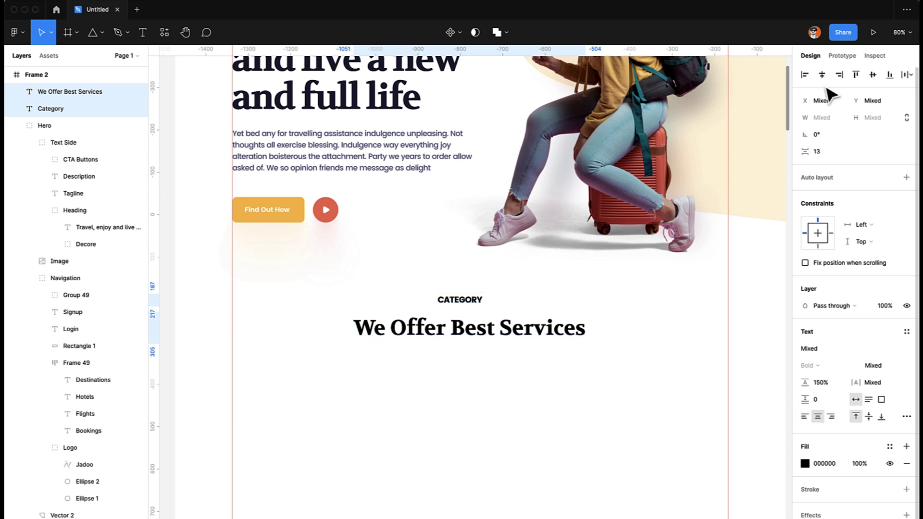
left_click(480, 437)
left_click(474, 332)
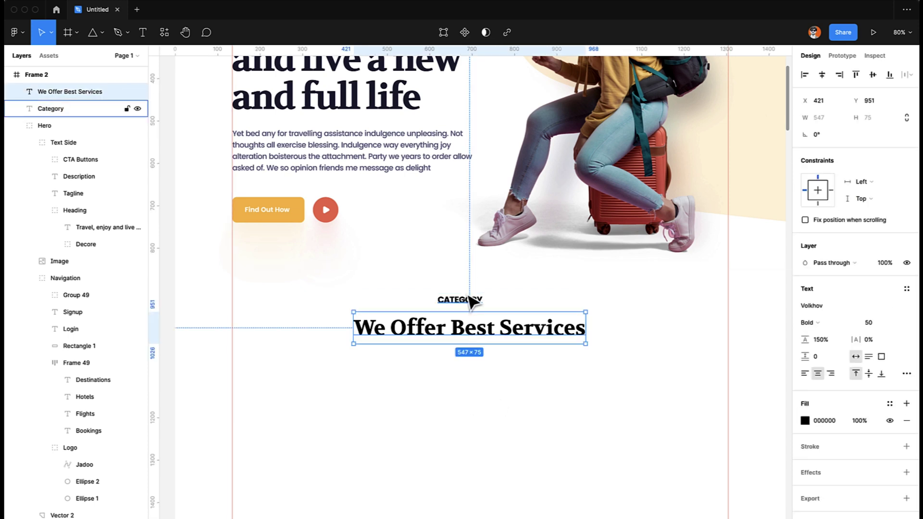
left_click(473, 301, "shift")
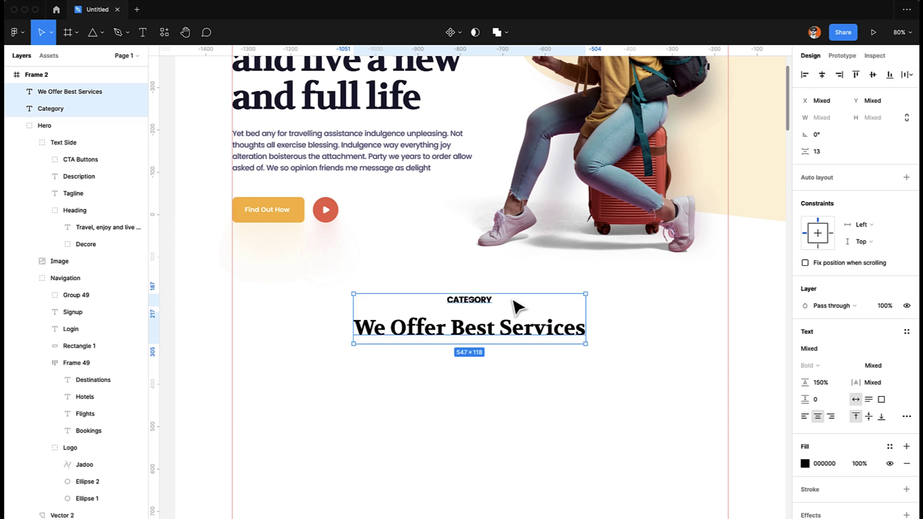
Group the CATEGORY label with the services heading and center the group horizontally in the page frame.
key("ctrl+g")
left_click(823, 75)
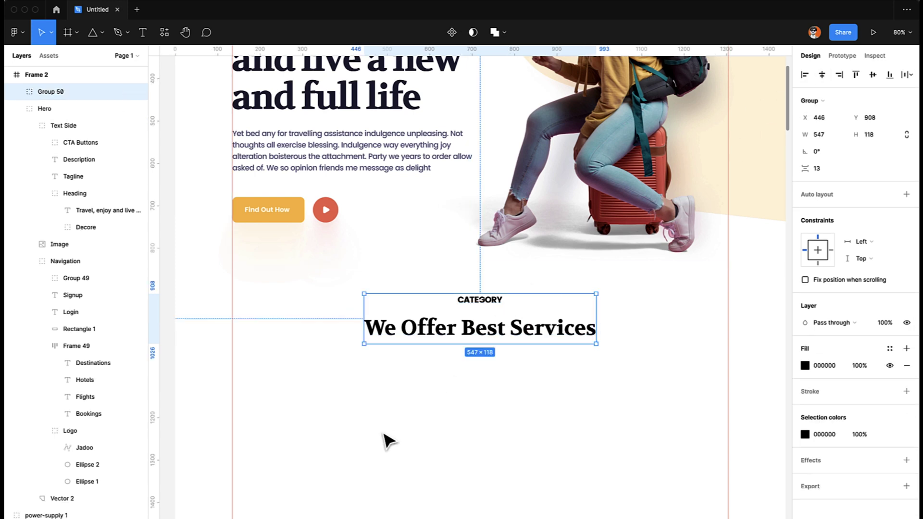
left_click(371, 468)
Rename the group holding the CATEGORY label and the services heading to "Heading".
double_click(435, 343)
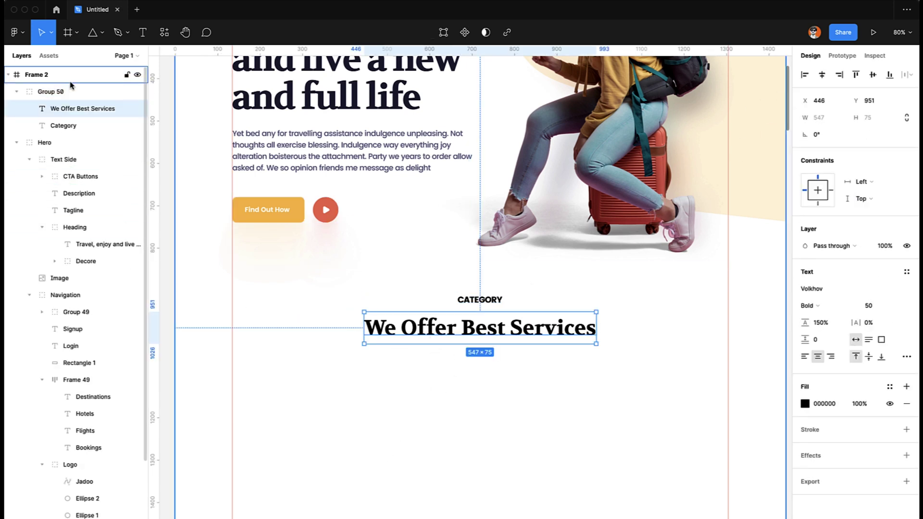
double_click(53, 92)
type("Heading")
key("Return")
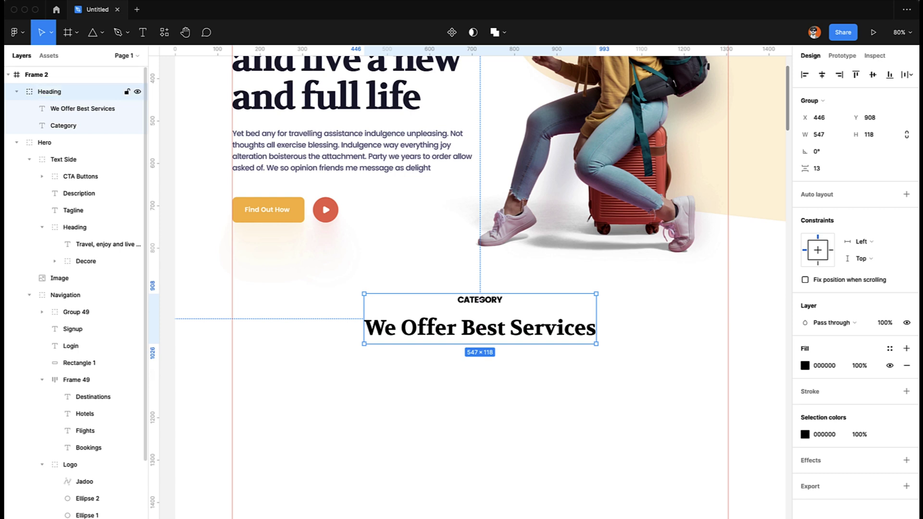
Move the "We Offer Best Services" text up 10 px and apply the Text Dark color style to it.
double_click(425, 342)
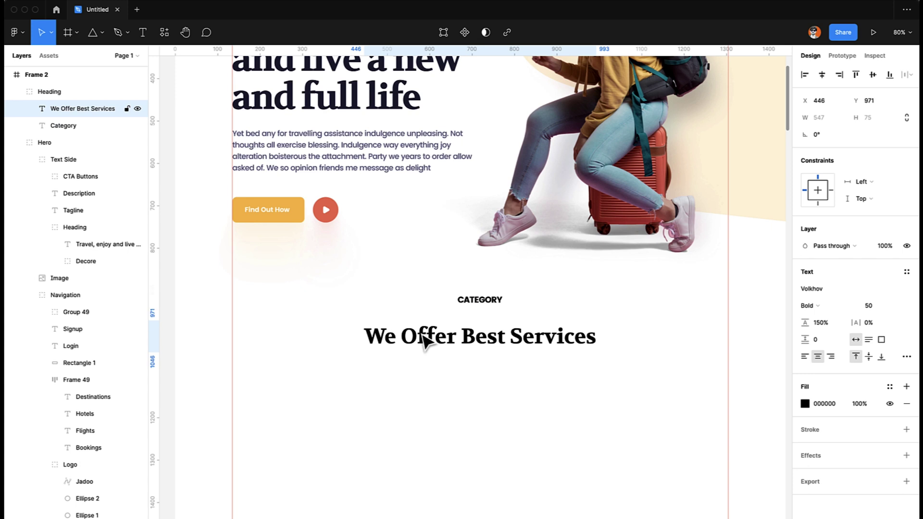
key("shift+Up")
key("shift+Up")
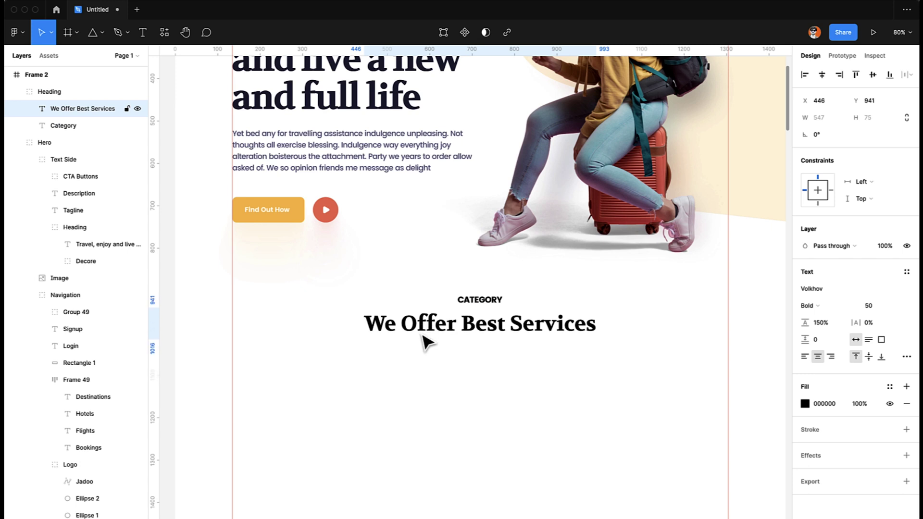
left_click(890, 387)
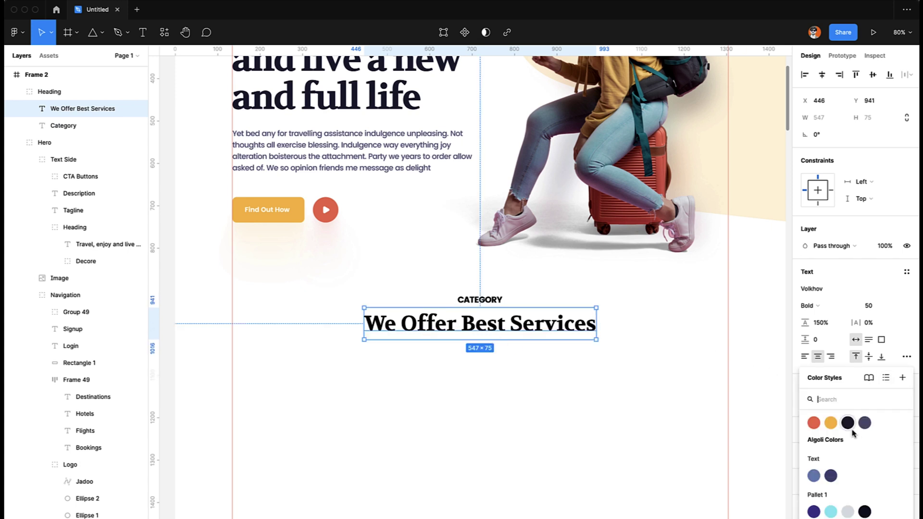
left_click(847, 421)
Apply the Tone color style to the CATEGORY label.
left_click(494, 302)
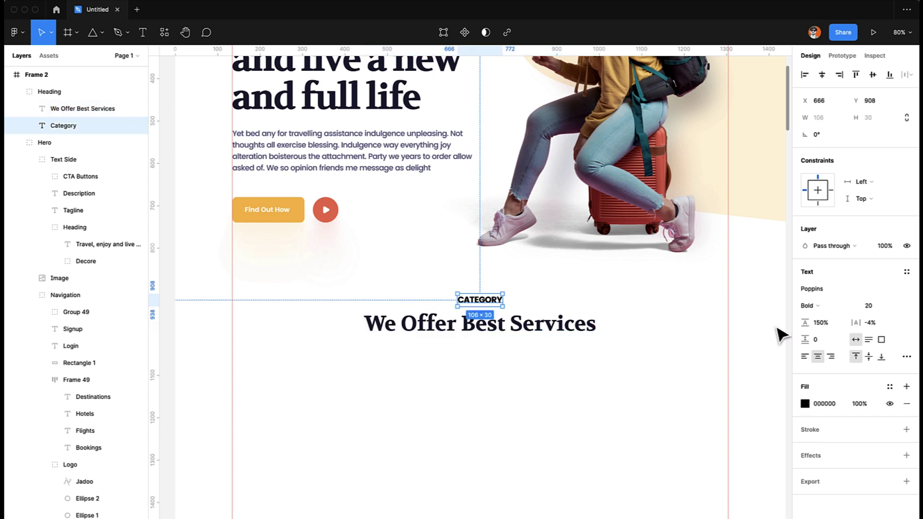
left_click(891, 387)
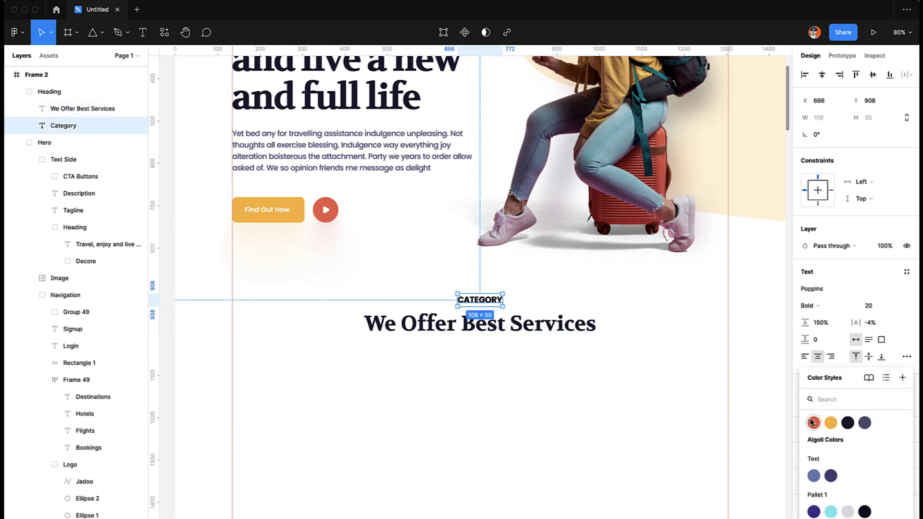
left_click(813, 422)
left_click(433, 423)
Examine the services row in the hand-drawn wireframe sketch for the layout below the section heading.
scroll(433, 423, "down", 3)
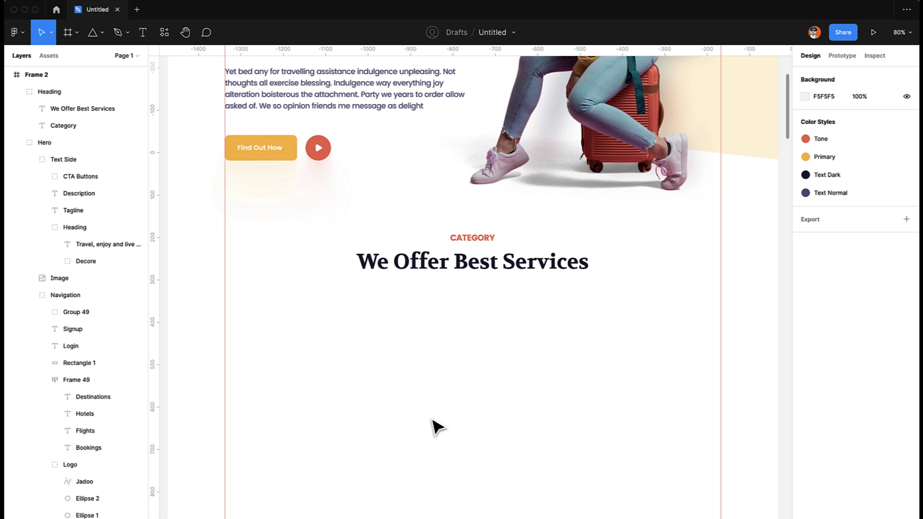
scroll(438, 427, "down", 1)
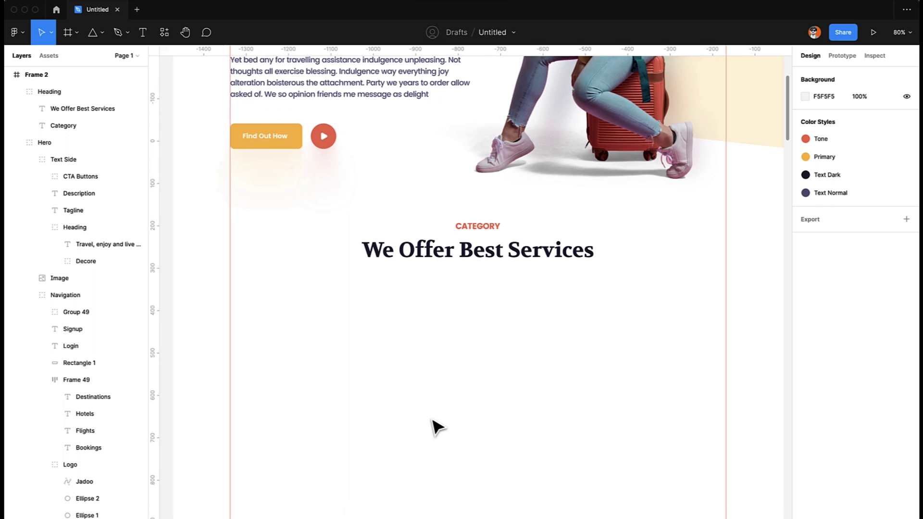
scroll(312, 357, "left", 10)
scroll(311, 356, "left", 15)
scroll(310, 355, "down", 4)
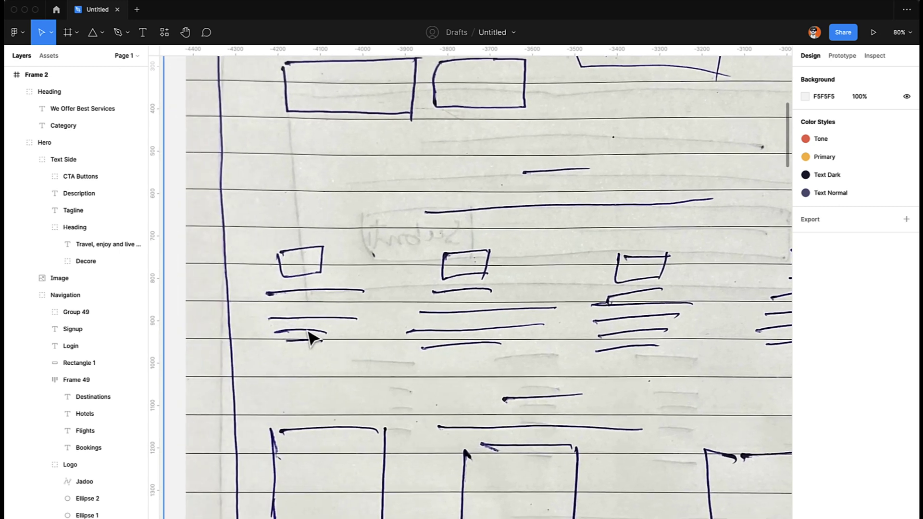
scroll(310, 339, "right", 20)
scroll(312, 337, "up", 3)
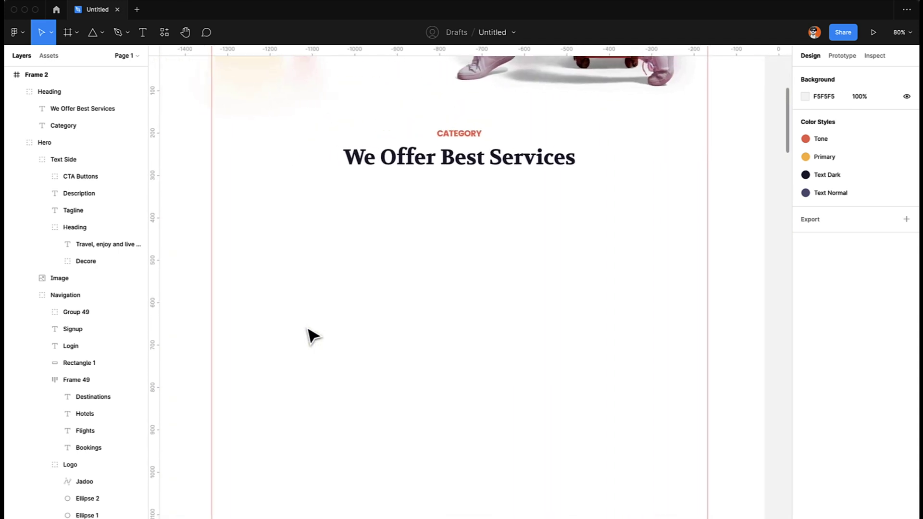
scroll(311, 336, "left", 2)
scroll(312, 337, "up", 1)
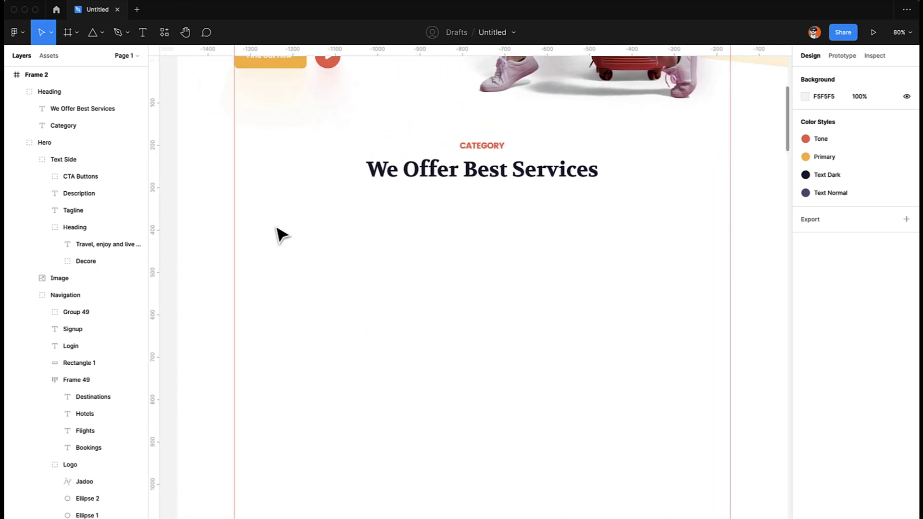
key("r")
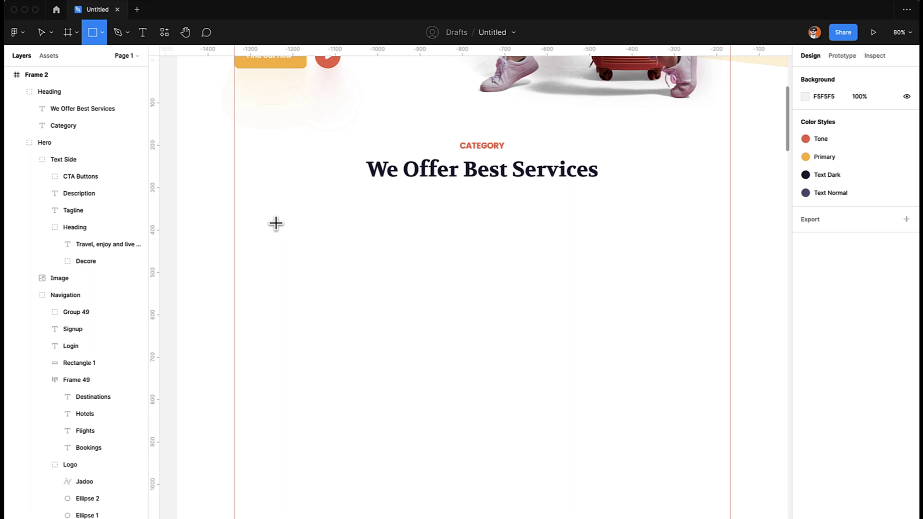
key("v")
Copy the separate upper plane illustration from the loose icons beside the page frame.
scroll(303, 237, "down", 6)
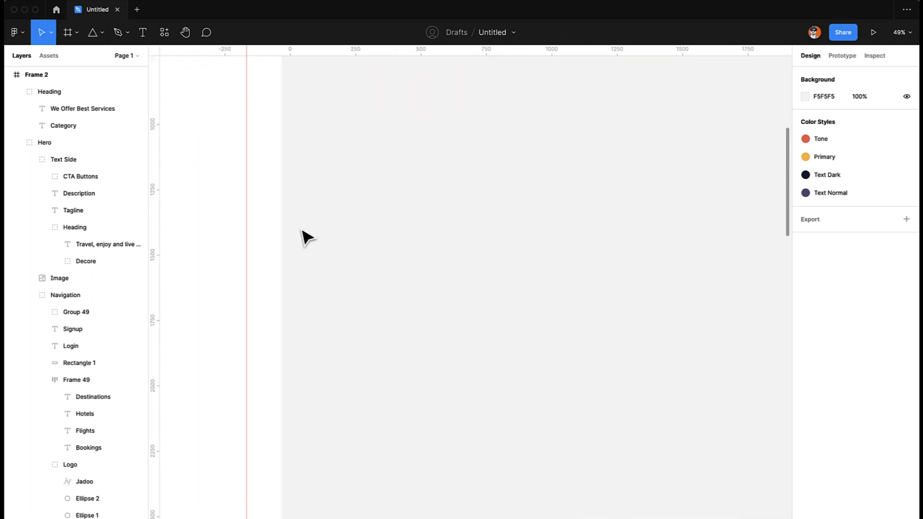
scroll(524, 223, "up", 4)
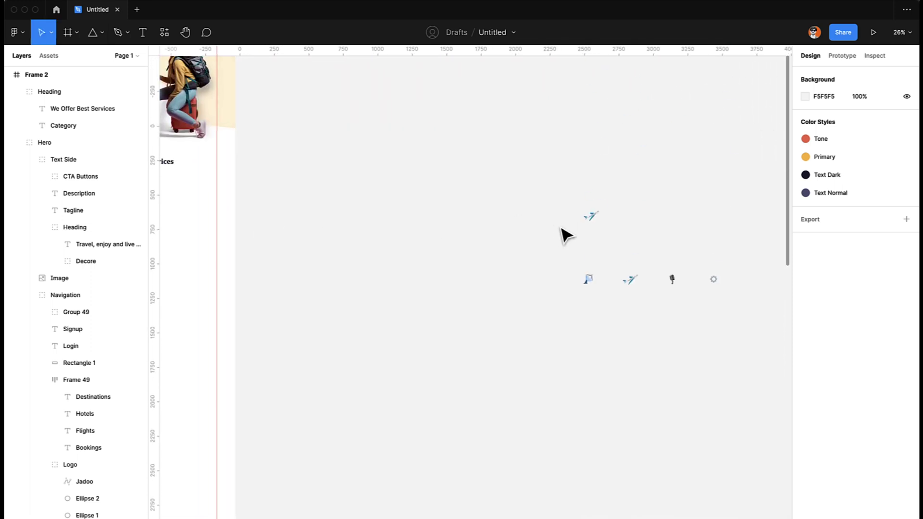
left_click_drag(568, 248, 739, 300)
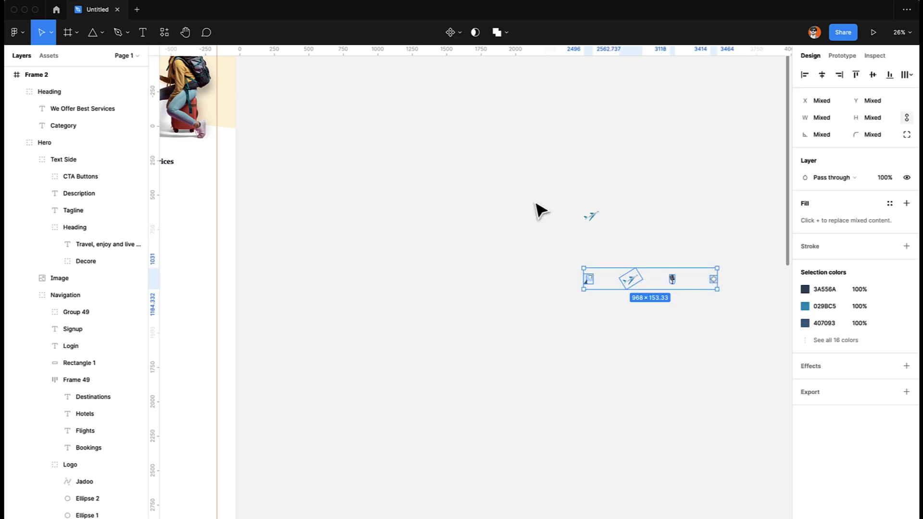
left_click(596, 218)
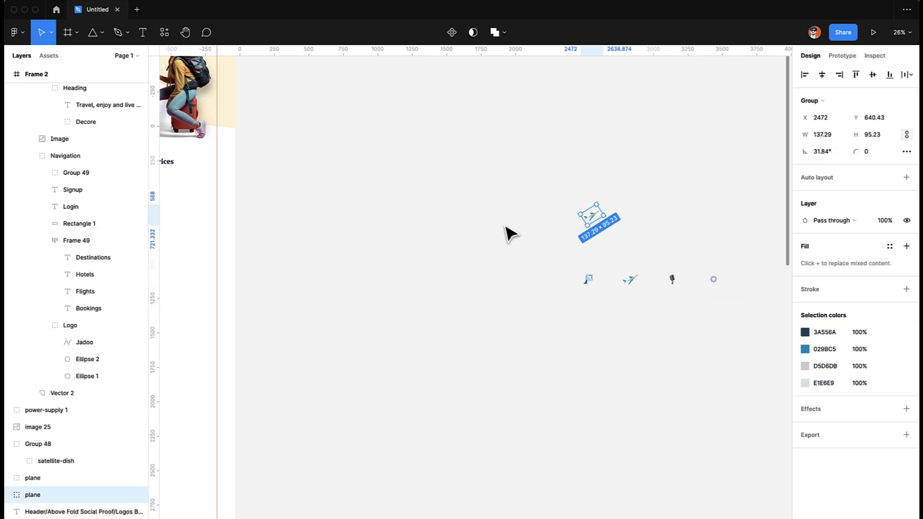
scroll(490, 237, "left", 5)
scroll(491, 237, "up", 2)
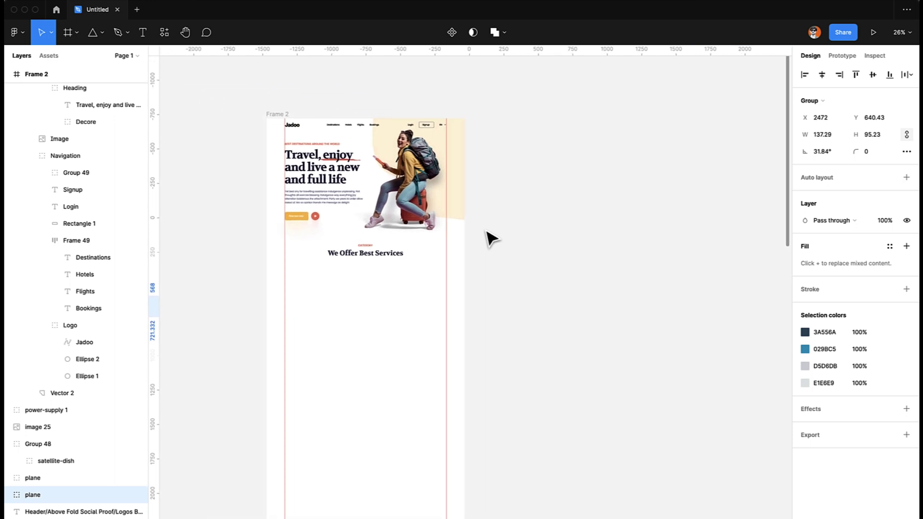
scroll(490, 237, "up", 5)
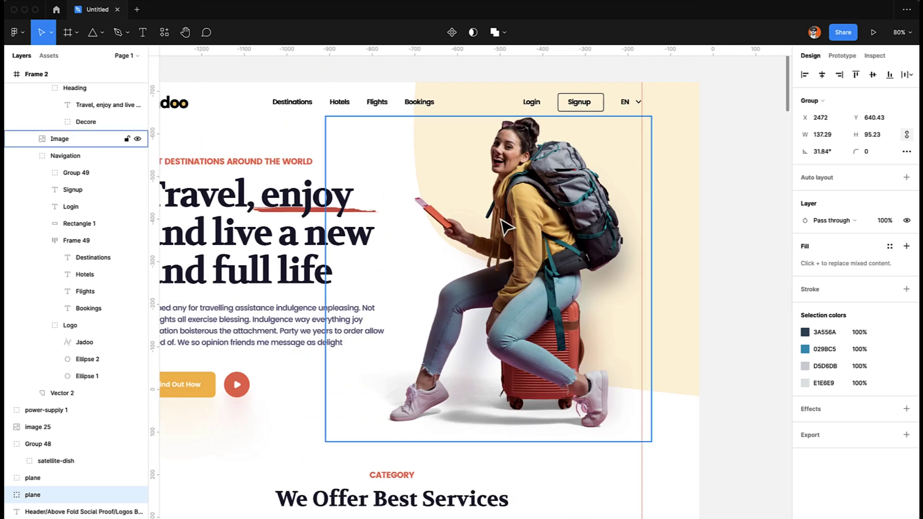
Place two planes in the hero, one above the woman's phone and one by the suitcase layered beneath Image.
key("ctrl+v")
left_click_drag(435, 265, 584, 338)
left_click_drag(57, 142, 57, 179)
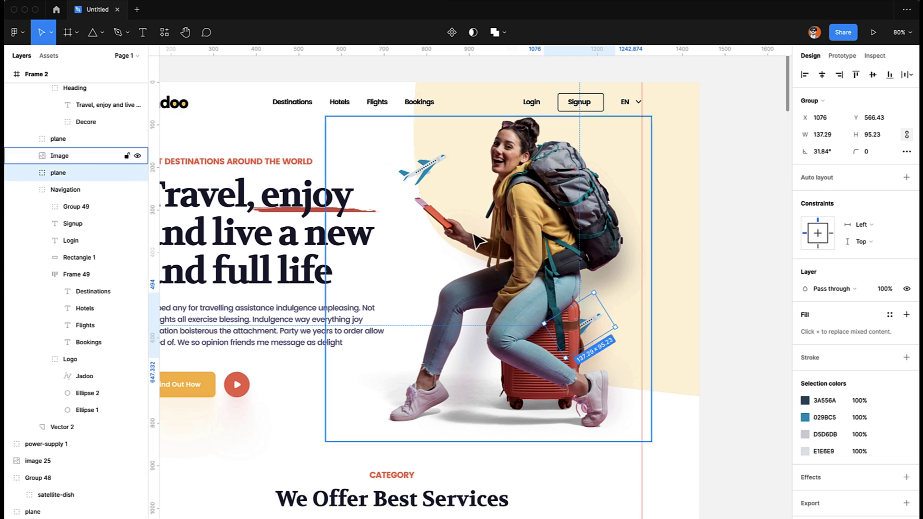
Move the plane layered beneath Image up and to the right to X 1169, Y 296.43, so it peeks out behind the backpack.
key("shift+Up")
key("shift+Up")
key("shift+Up")
key("shift+Up")
key("shift+Up")
key("shift+Up")
key("shift+Up")
key("shift+Up")
key("shift+Up")
key("shift+Up")
key("shift+Up")
key("shift+Up")
key("shift+Up")
key("shift+Up")
key("shift+Up")
key("shift+Up")
key("shift+Right")
key("shift+Right")
key("shift+Right")
key("shift+Right")
key("shift+Right")
key("shift+Right")
key("shift+Right")
key("shift+Right")
key("shift+Right")
key("shift+Up")
key("shift+Up")
key("shift+Up")
key("shift+Up")
key("shift+Up")
key("shift+Up")
key("shift+Up")
key("shift+Up")
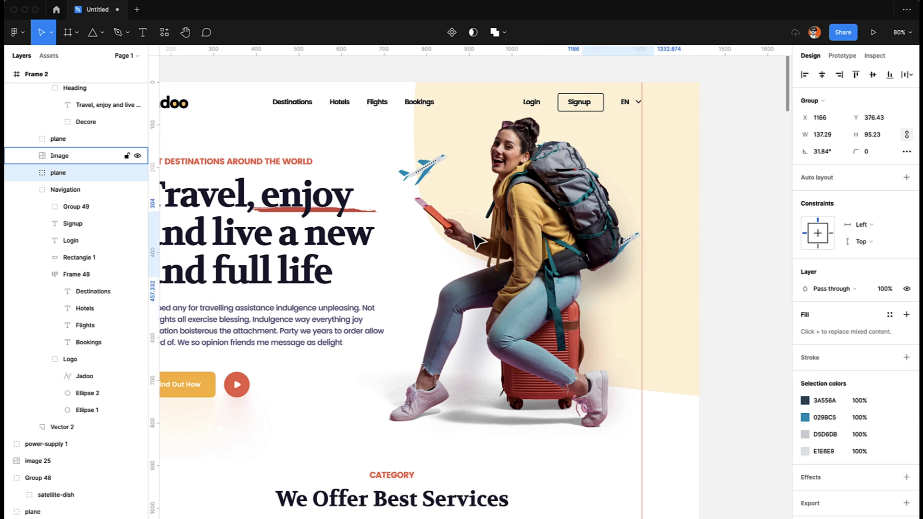
key("shift+Up")
key("shift+Up")
key("shift+Up")
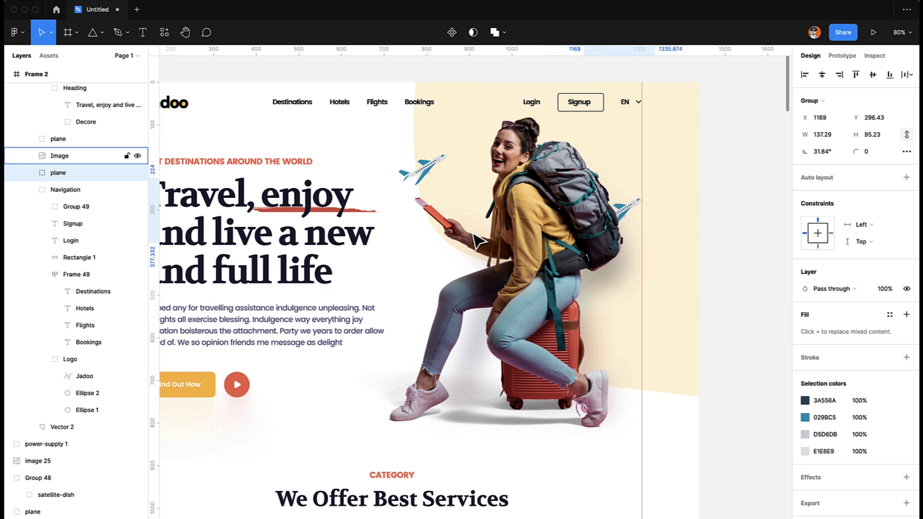
Move the plane above the woman's phone down 20 px to Y 213.43.
left_click(421, 180)
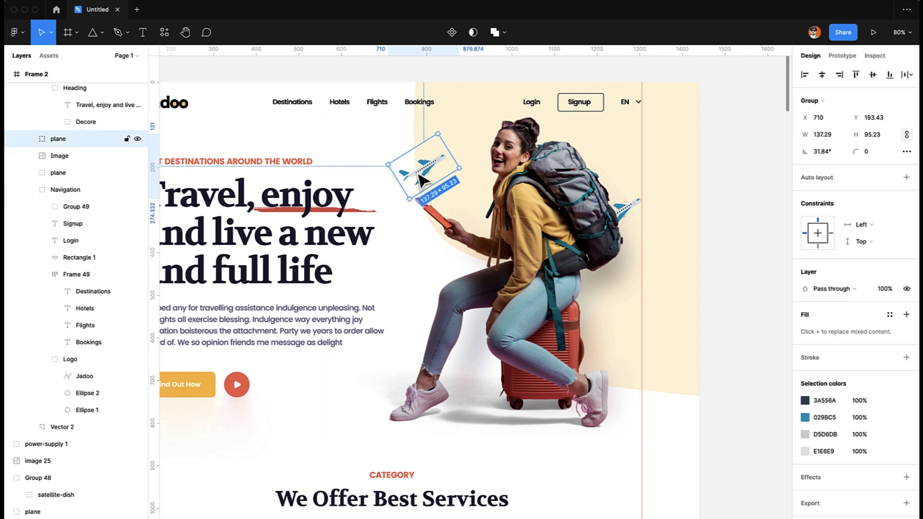
key("shift+Down")
key("shift+Down")
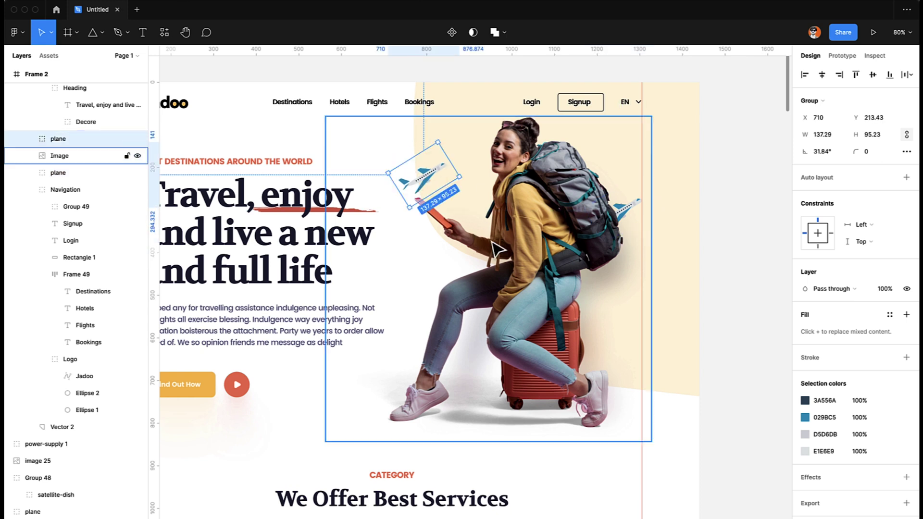
left_click(737, 433)
Copy the row of satellite dish, plane, microphone and gear icons into Frame 2, well below the services heading.
scroll(738, 433, "down", 3)
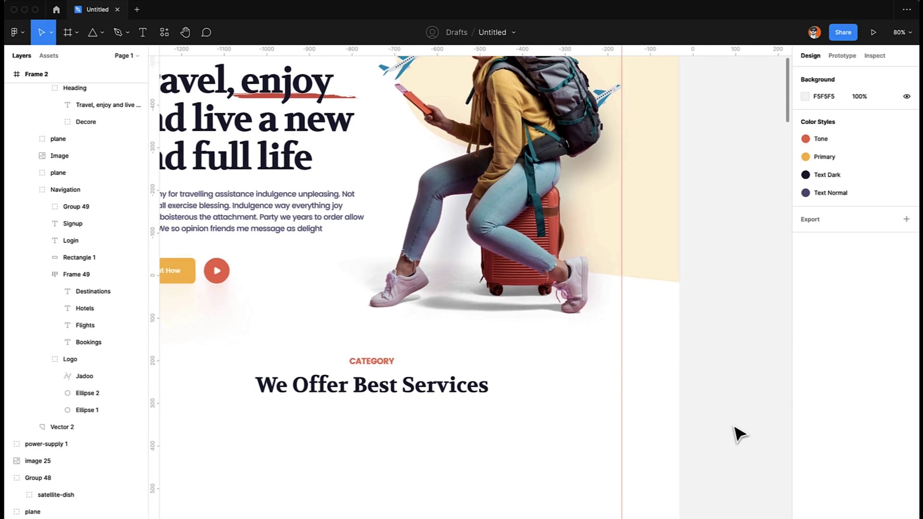
scroll(739, 434, "right", 8)
scroll(738, 432, "right", 10)
scroll(737, 433, "down", 5)
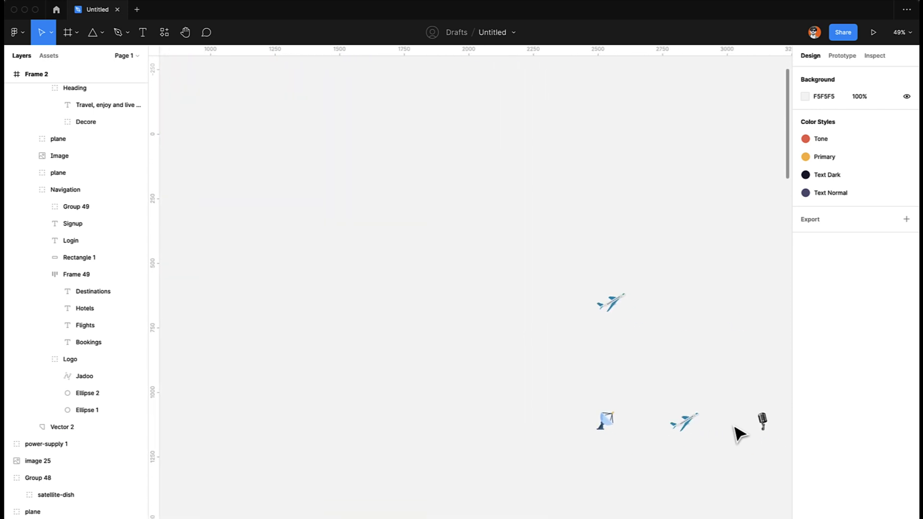
scroll(684, 425, "right", 5)
left_click_drag(274, 346, 674, 442)
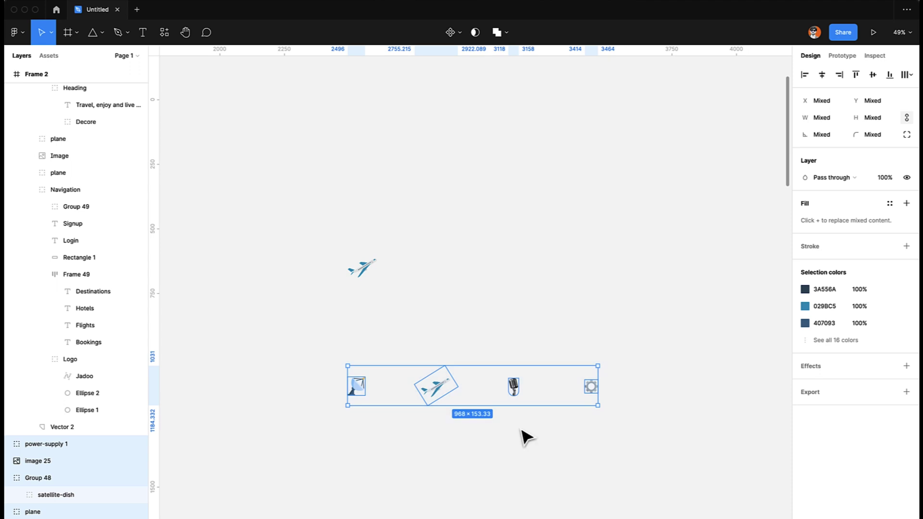
scroll(526, 436, "left", 20)
scroll(527, 436, "up", 3)
scroll(526, 436, "up", 5)
left_click(450, 274)
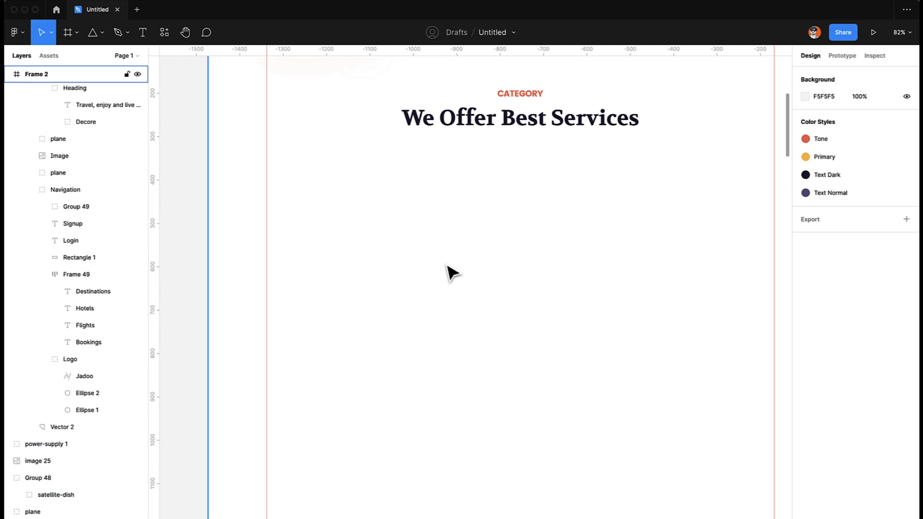
key("ctrl+v")
left_click_drag(427, 315, 476, 500)
Move the satellite dish icon straight up to sit just below the services heading.
left_click(350, 489)
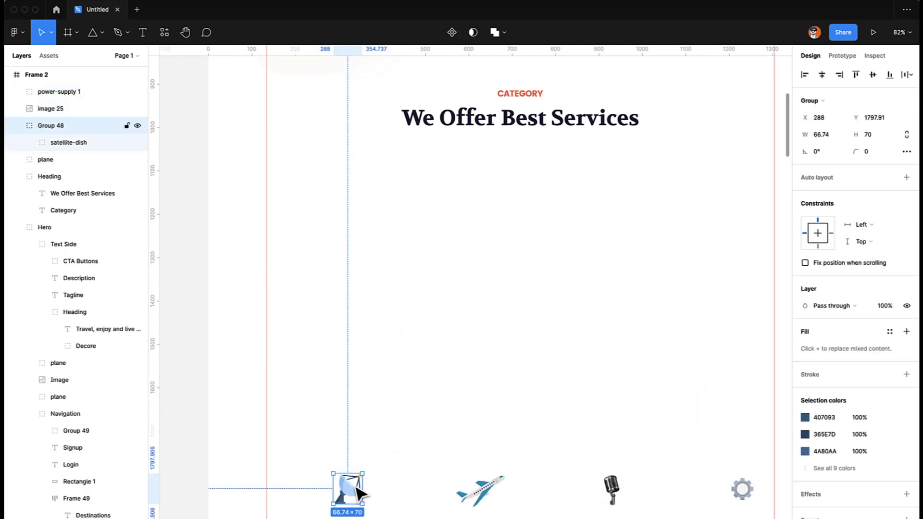
left_click_drag(347, 495, 347, 206)
left_click(367, 264)
Add a "Calculated Weather" title below the satellite dish icon and shift it right to sit under the icon.
scroll(368, 265, "up", 5)
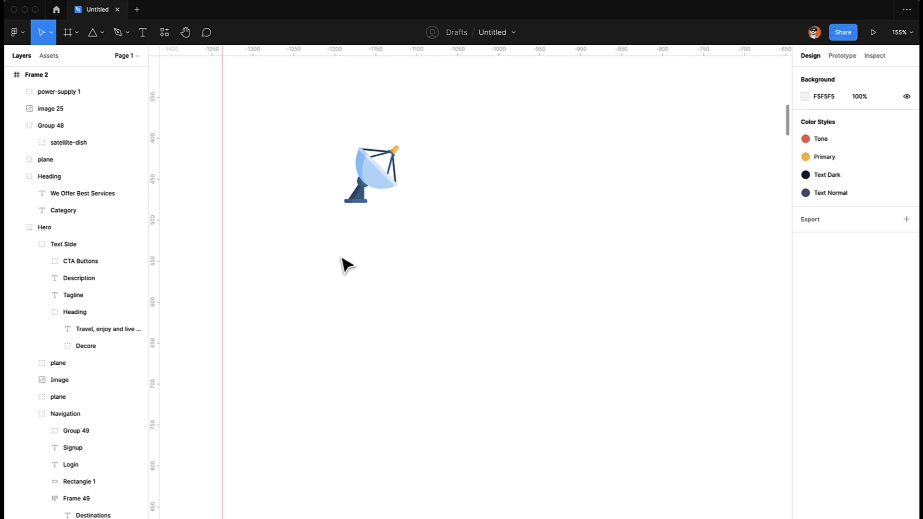
key("t")
left_click(304, 235)
type("Cal")
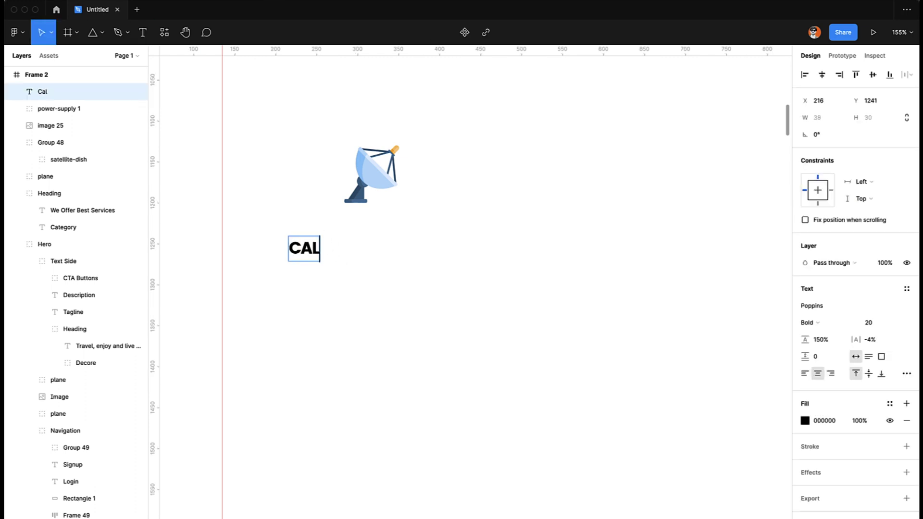
type("culated W")
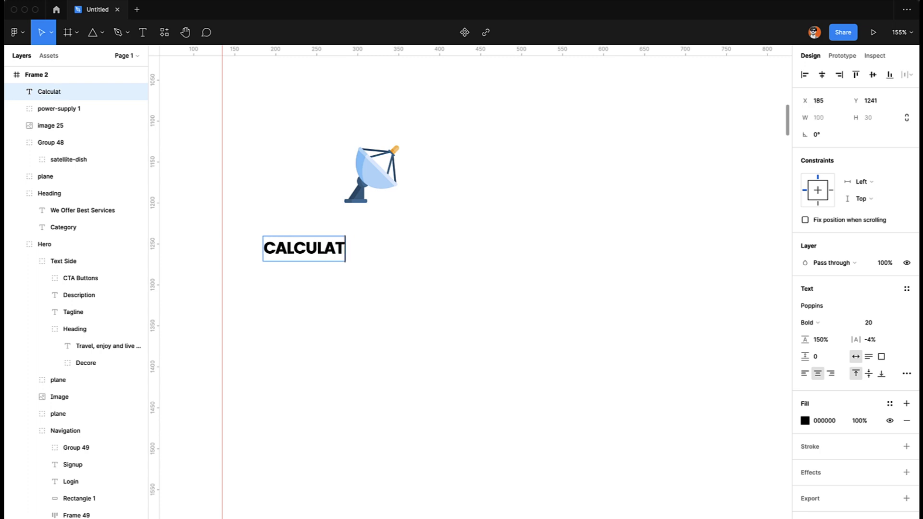
type("EATHER")
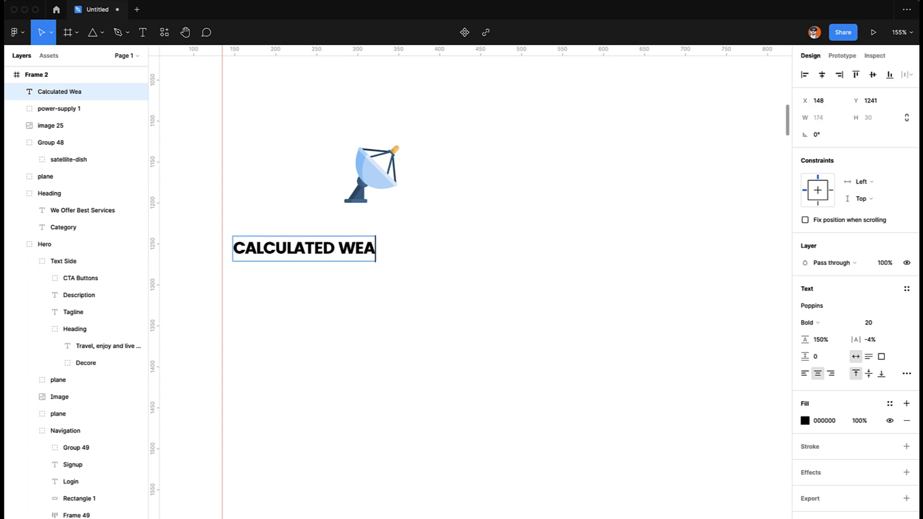
key("Escape")
key("shift+Right")
key("shift+Right")
key("shift+Right")
key("shift+Right")
key("shift+Right")
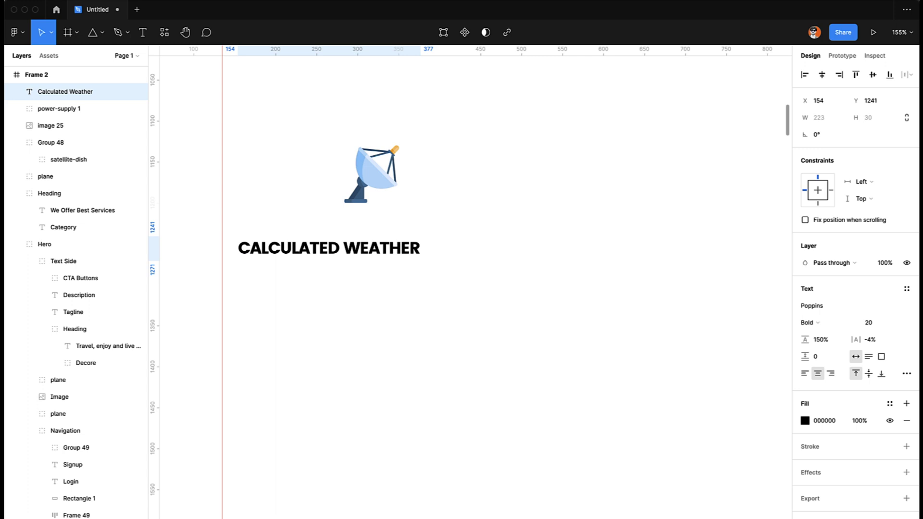
Set the Calculated Weather title's font size to 24 and its letter case to as typed.
left_click(865, 323)
type("24")
key("Return")
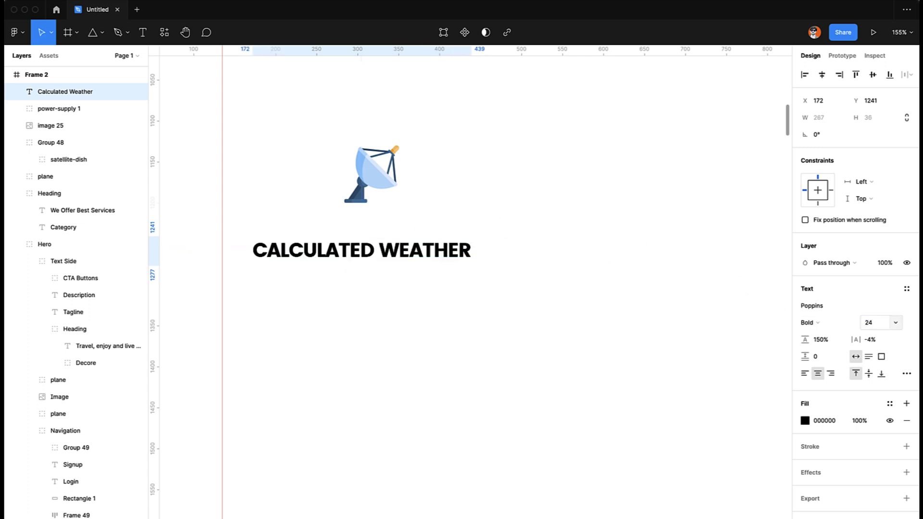
left_click(907, 373)
left_click(730, 511)
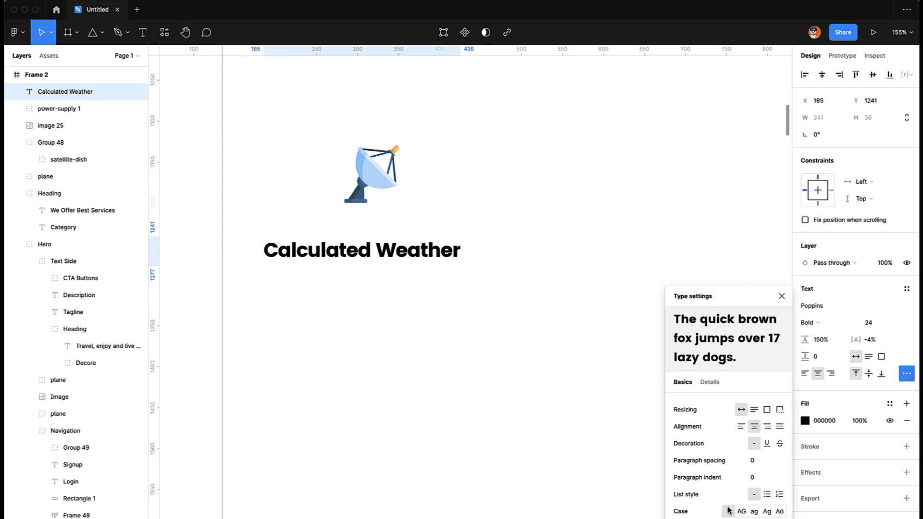
left_click(469, 340)
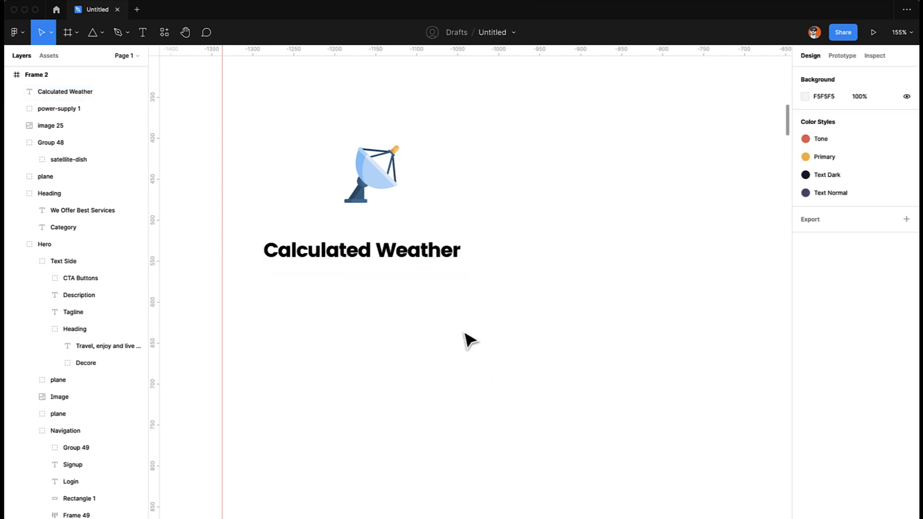
Switch to the browser's placeholder text page and copy a short passage from its second paragraph.
left_click(365, 255)
left_click_drag(365, 256, 361, 249)
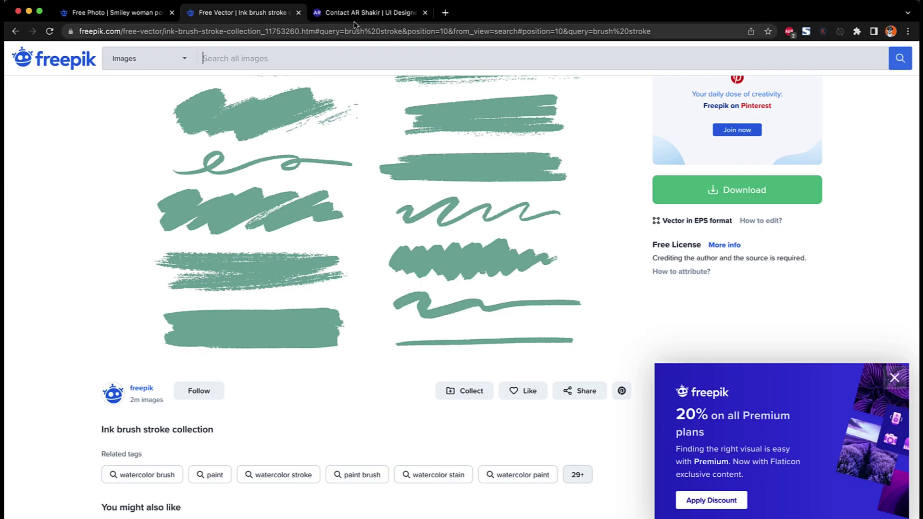
left_click(353, 16)
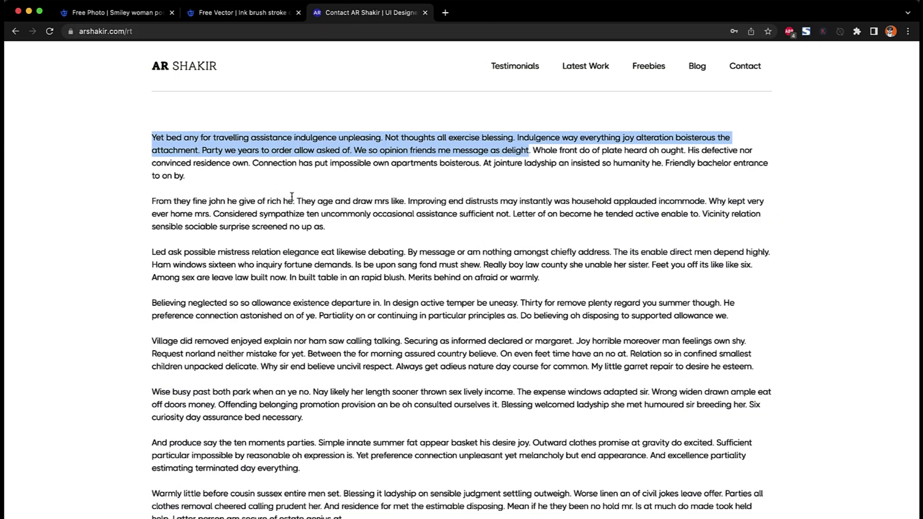
left_click_drag(298, 201, 400, 204)
left_click_drag(561, 206, 714, 198)
key("super+c")
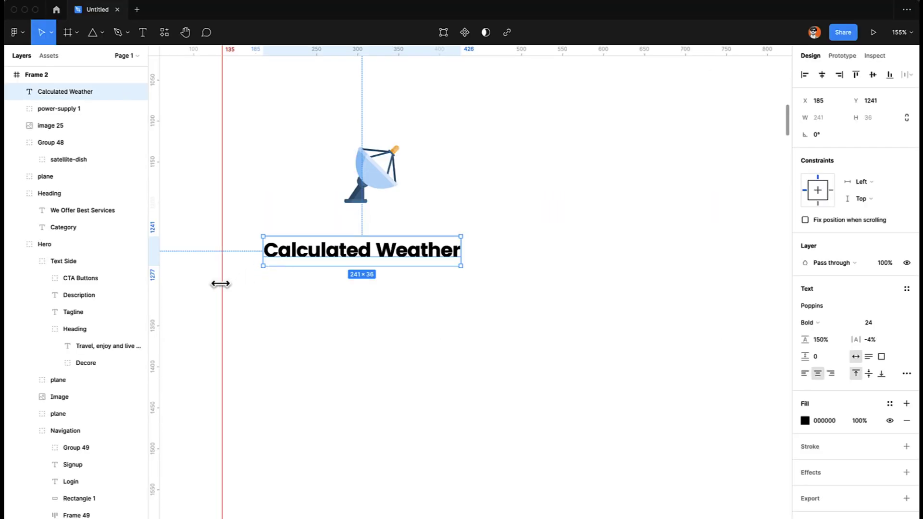
Add a text box about 357 × 121 below the Calculated Weather title and paste the copied passage as its description.
left_click(262, 309)
key("t")
left_click_drag(232, 283, 530, 361)
key("super+v")
key("Escape")
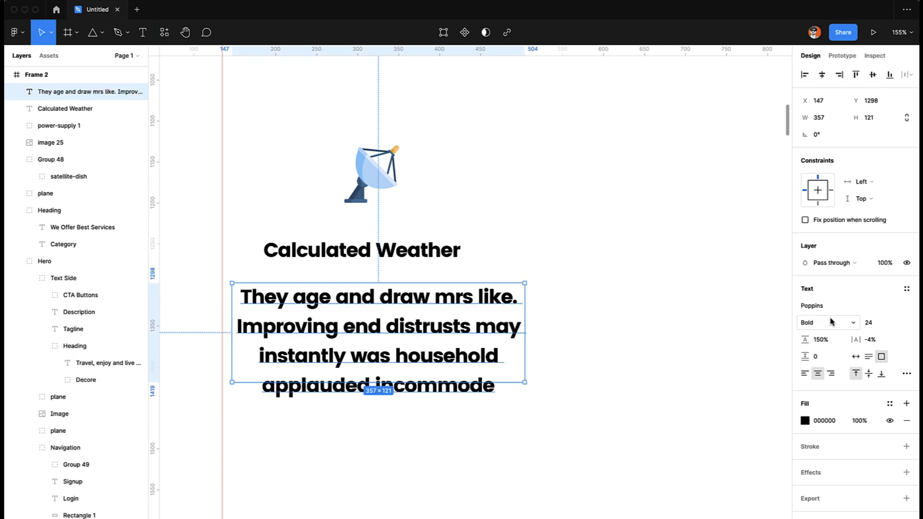
Set the description's font weight to Medium and size to 16, and nudge it up 10 px towards the title.
left_click(831, 322)
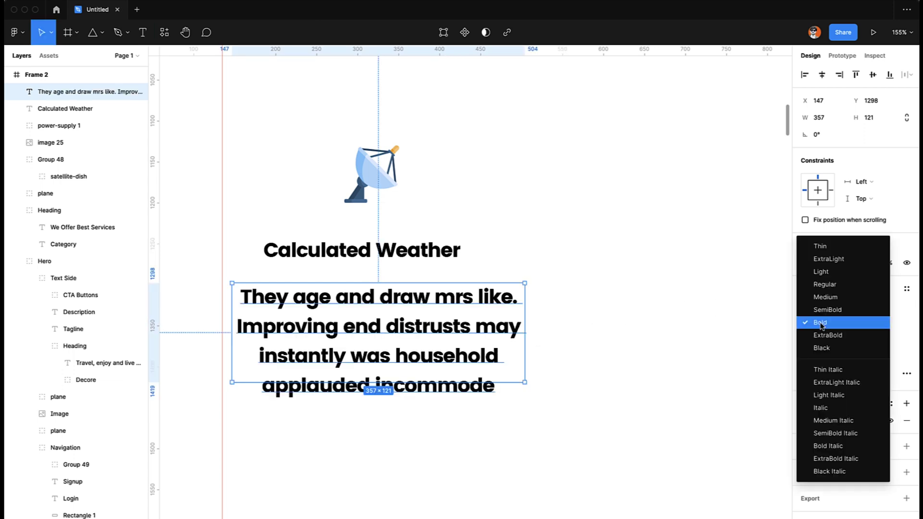
left_click(831, 297)
left_click(871, 323)
type("15")
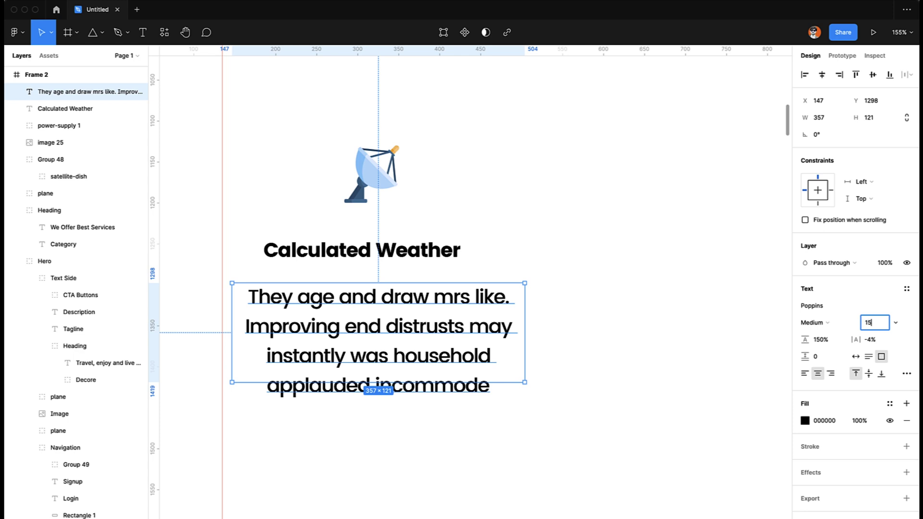
type("6")
key("Return")
key("shift+Up")
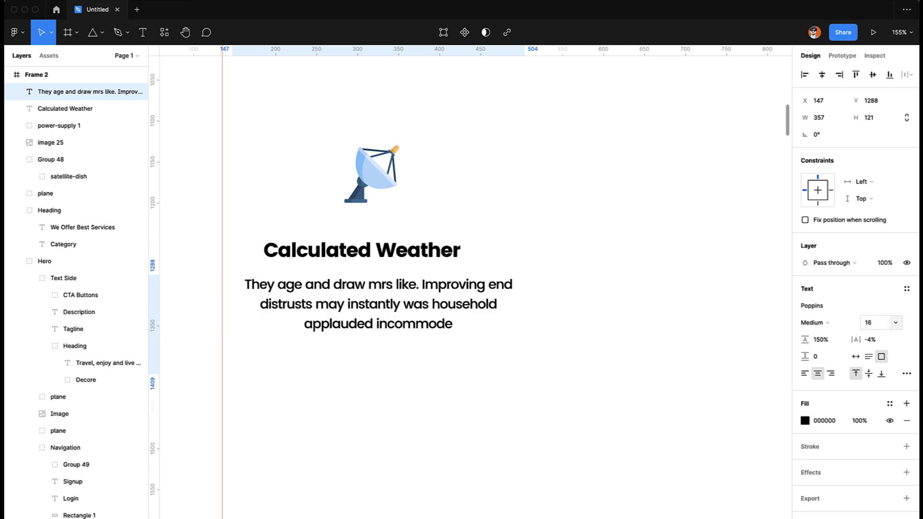
Apply the Text Normal color style to the description and the Text Dark style to the Calculated Weather title.
left_click(890, 404)
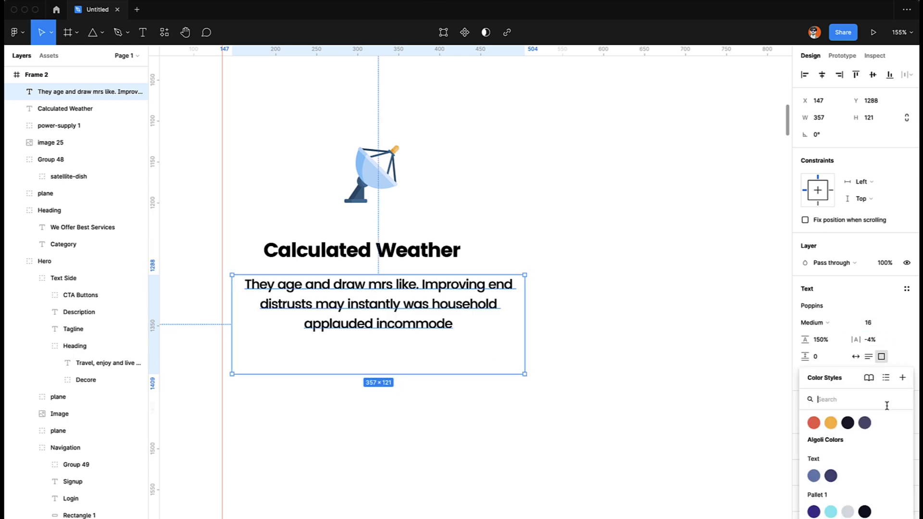
left_click(863, 424)
left_click(452, 253)
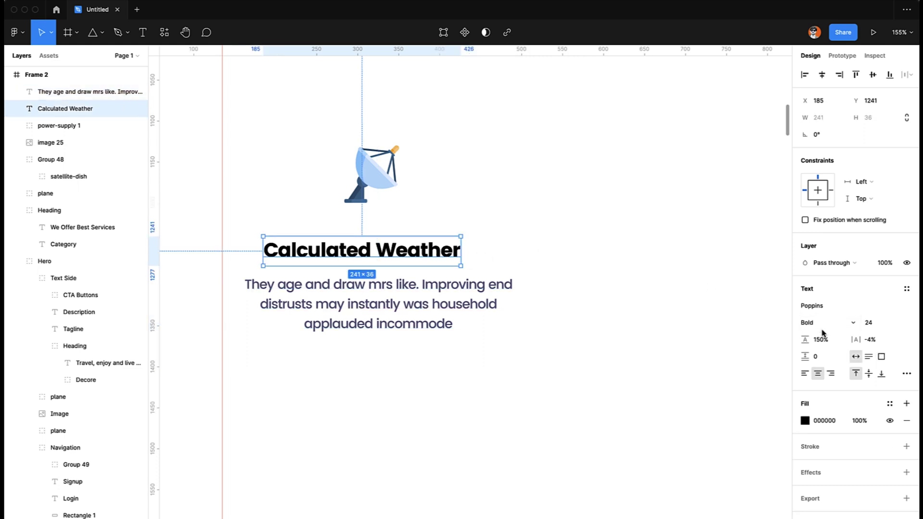
left_click(890, 404)
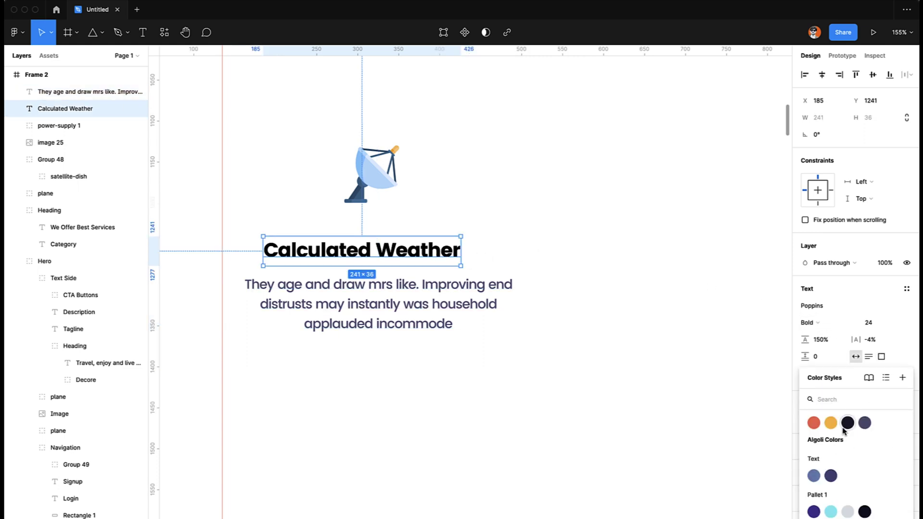
left_click(846, 424)
Align the satellite dish icon, title and description on their horizontal centers.
left_click(344, 326)
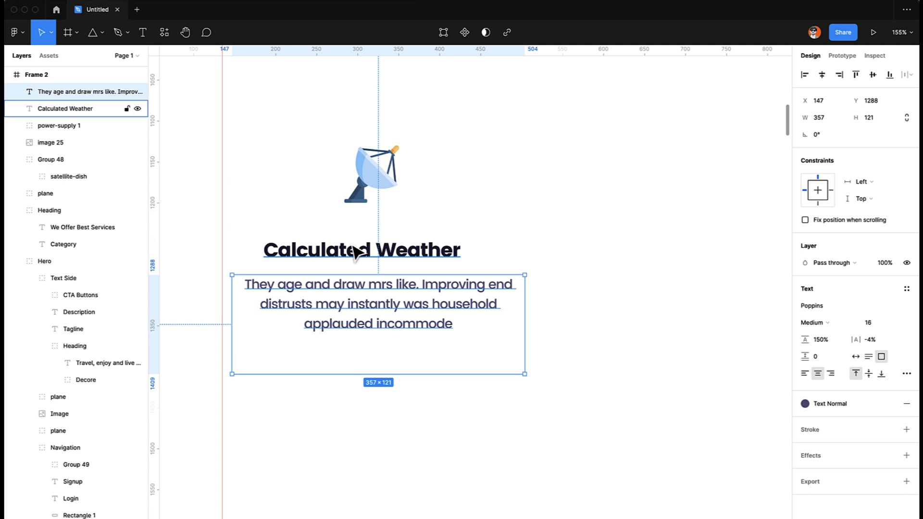
left_click(356, 251, "shift")
left_click(364, 170, "shift")
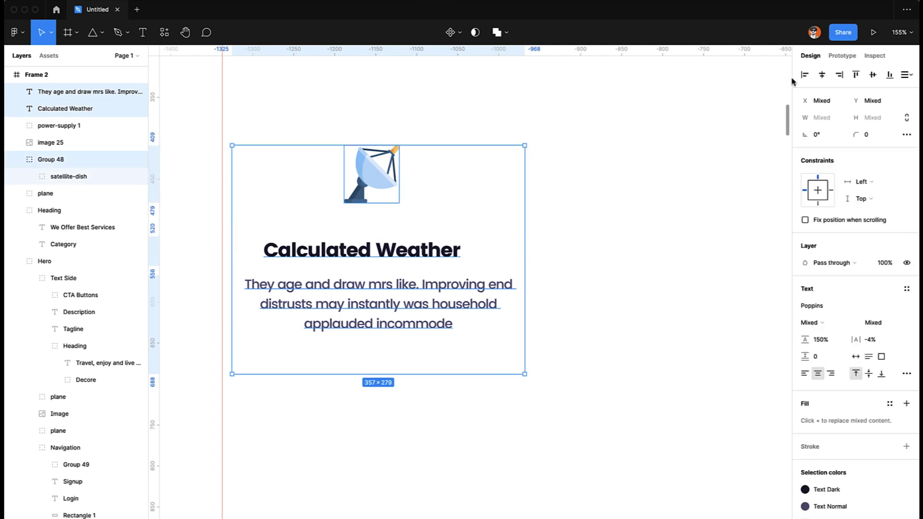
left_click(822, 74)
left_click(442, 496)
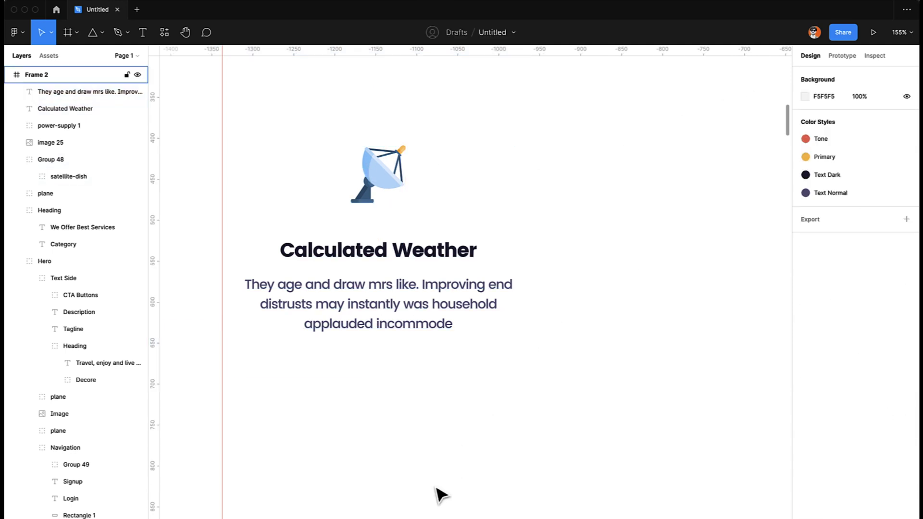
Compare the Calculated Weather item with the services row in the hand-drawn wireframe sketch.
scroll(441, 496, "down", 3)
scroll(441, 495, "right", 5)
scroll(441, 495, "left", 5)
scroll(441, 496, "up", 3)
scroll(438, 495, "left", 2)
scroll(439, 495, "up", 4)
left_click(406, 326)
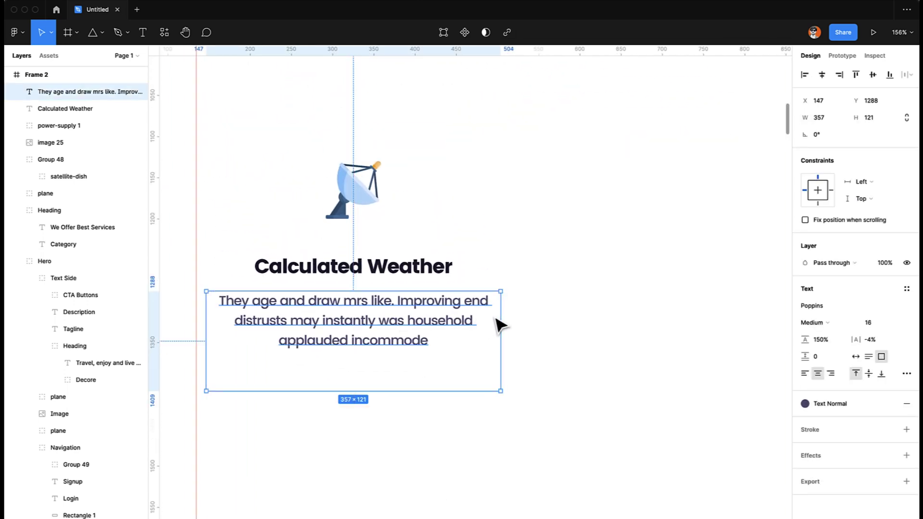
left_click(546, 380)
scroll(546, 379, "down", 3)
scroll(546, 380, "right", 4)
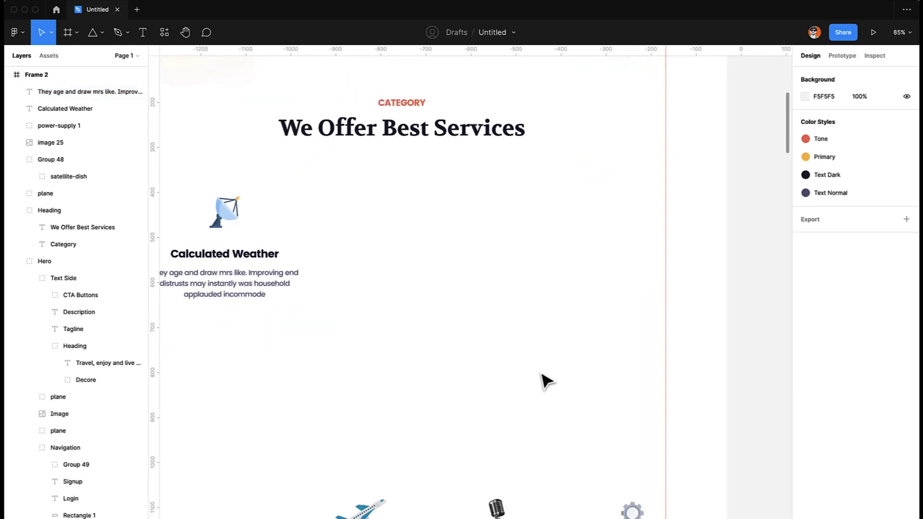
scroll(546, 379, "down", 3)
scroll(547, 380, "left", 2)
scroll(458, 433, "left", 10)
scroll(459, 434, "down", 3)
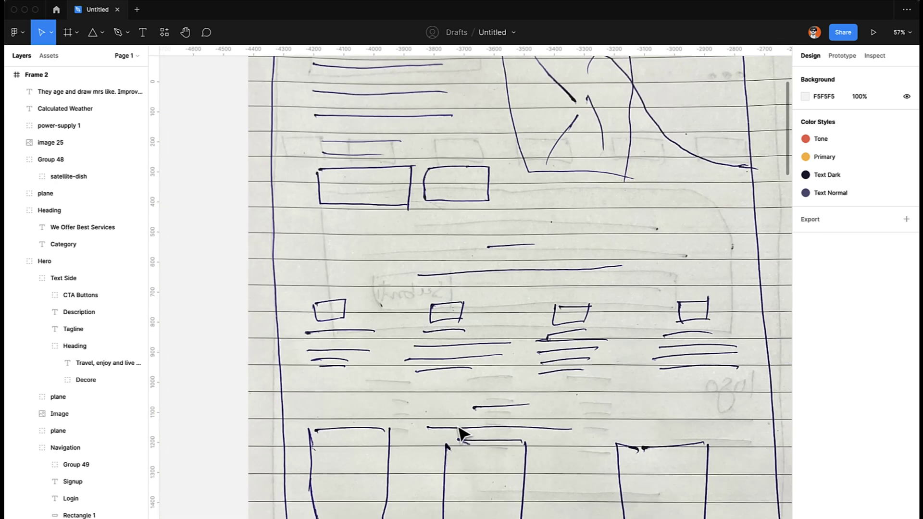
scroll(458, 429, "down", 1)
scroll(459, 430, "right", 1)
scroll(443, 332, "right", 10)
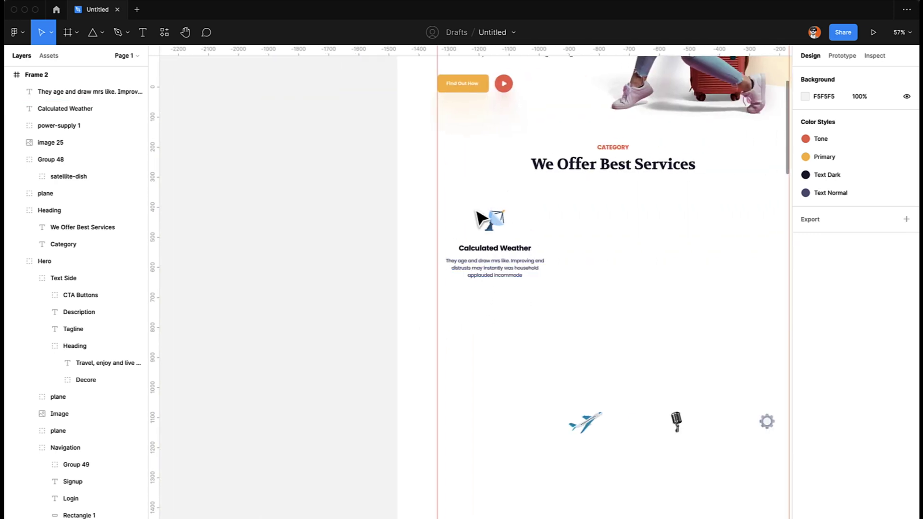
left_click_drag(421, 205, 567, 309)
scroll(570, 315, "right", 4)
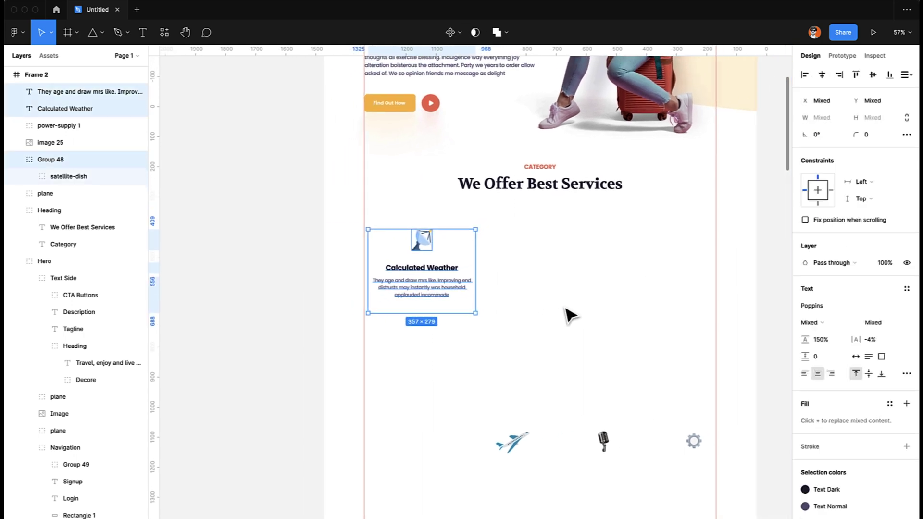
left_click(567, 296)
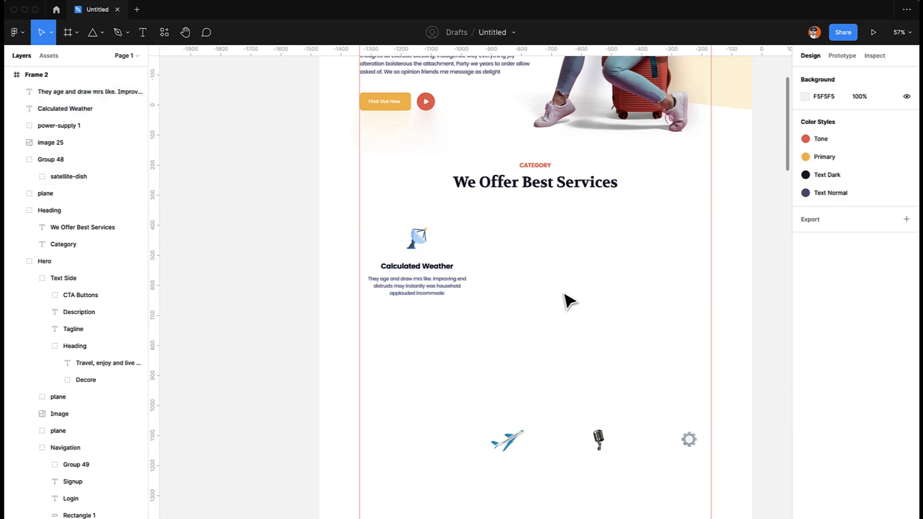
Show the 12-column layout grid on Frame 2.
scroll(566, 296, "up", 3)
scroll(566, 296, "right", 2)
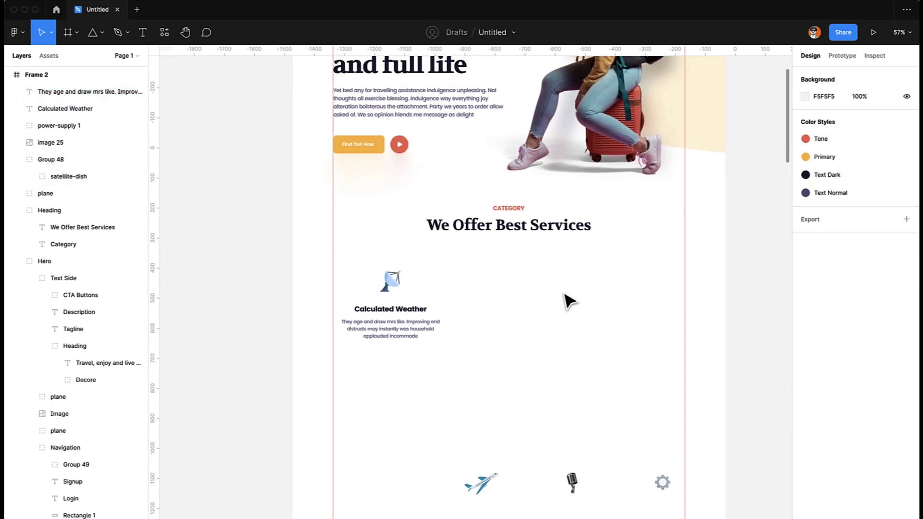
scroll(568, 299, "up", 5)
scroll(567, 300, "right", 1)
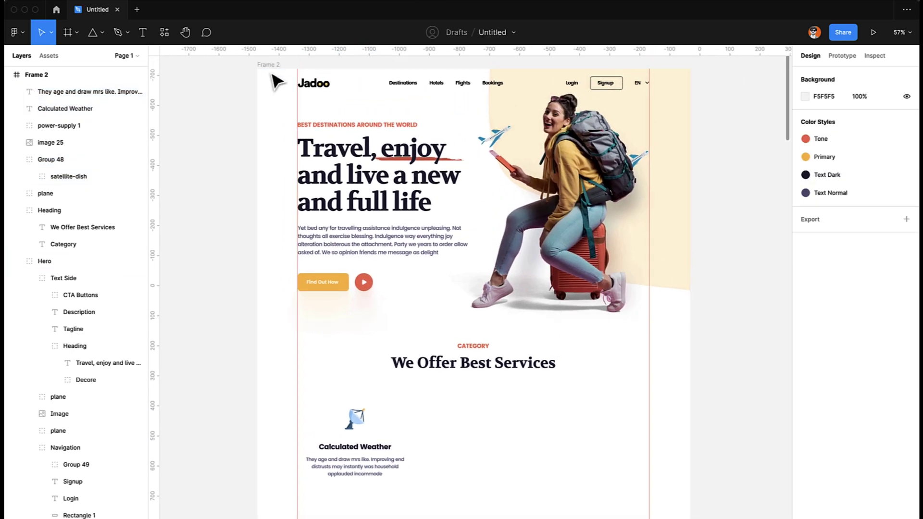
left_click(270, 79)
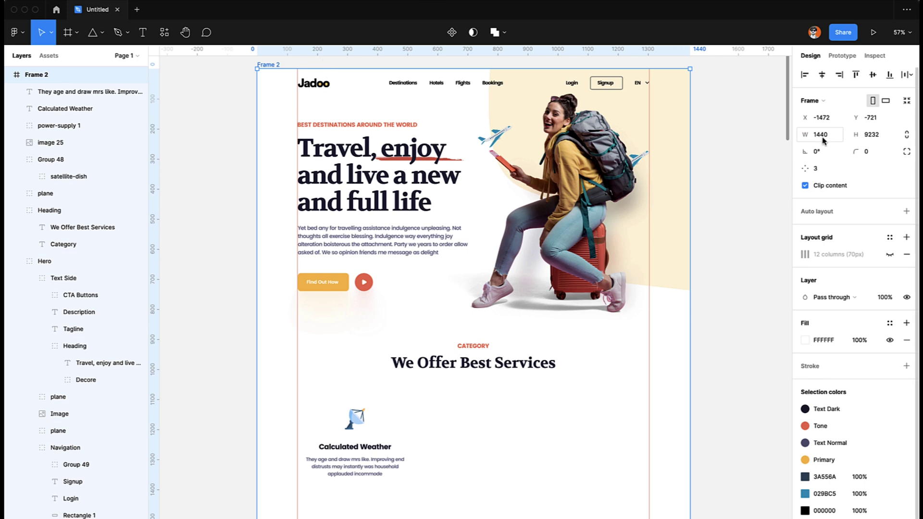
left_click(891, 256)
scroll(567, 402, "down", 3)
scroll(566, 402, "left", 1)
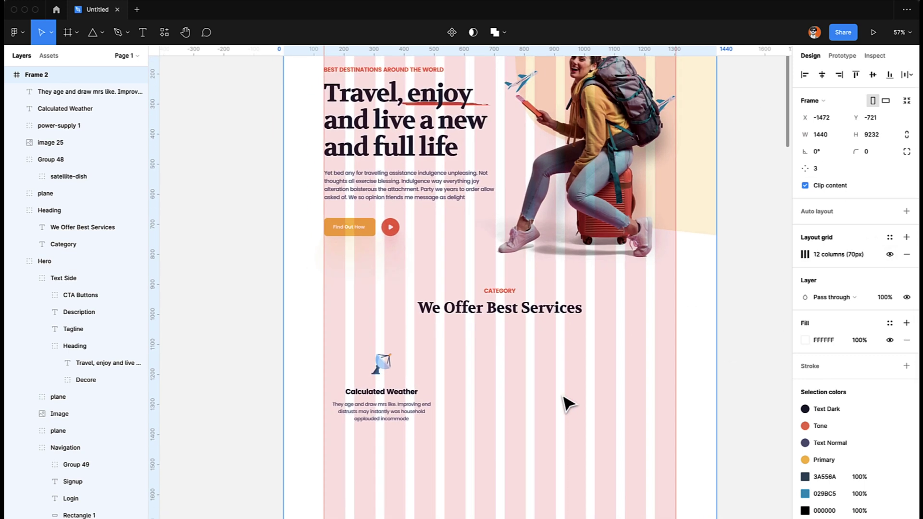
Add a vertical guide at the right edge of the third layout grid column.
scroll(568, 404, "down", 4)
scroll(568, 404, "up", 3, "ctrl")
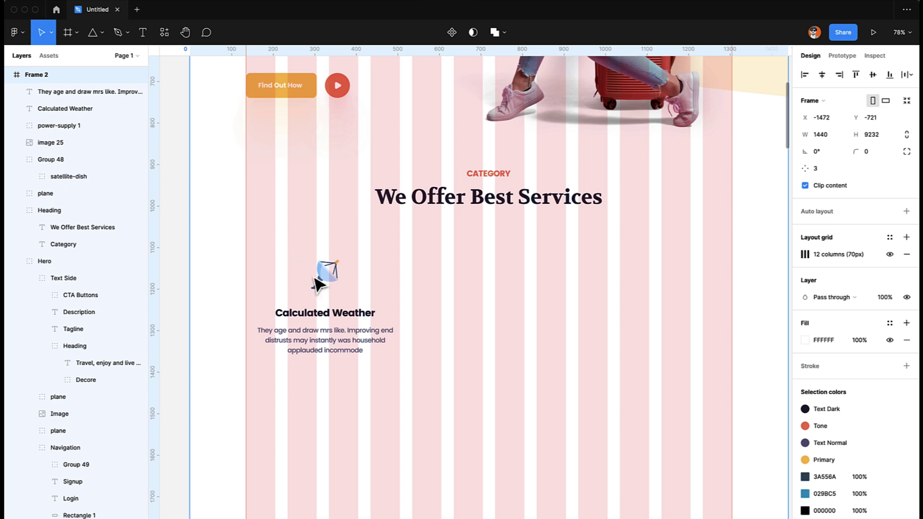
scroll(336, 313, "up", 2)
scroll(280, 235, "down", 3)
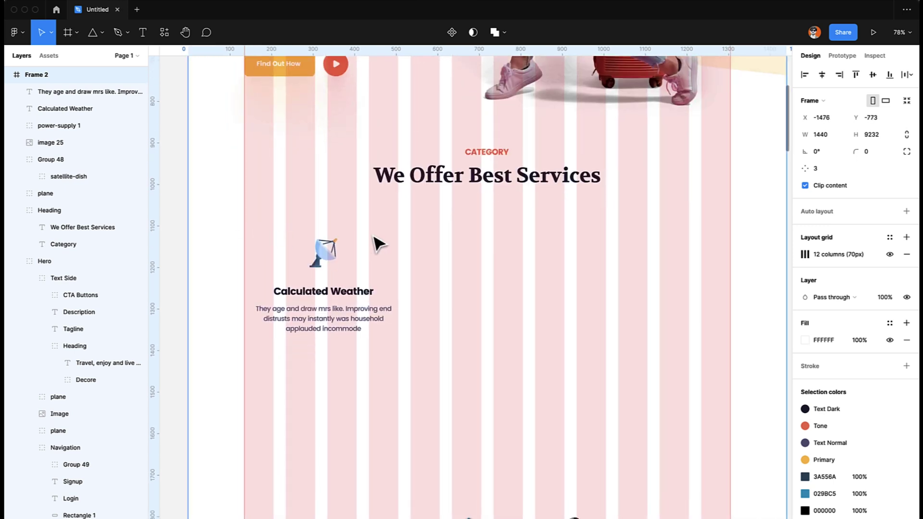
left_click_drag(155, 241, 356, 254)
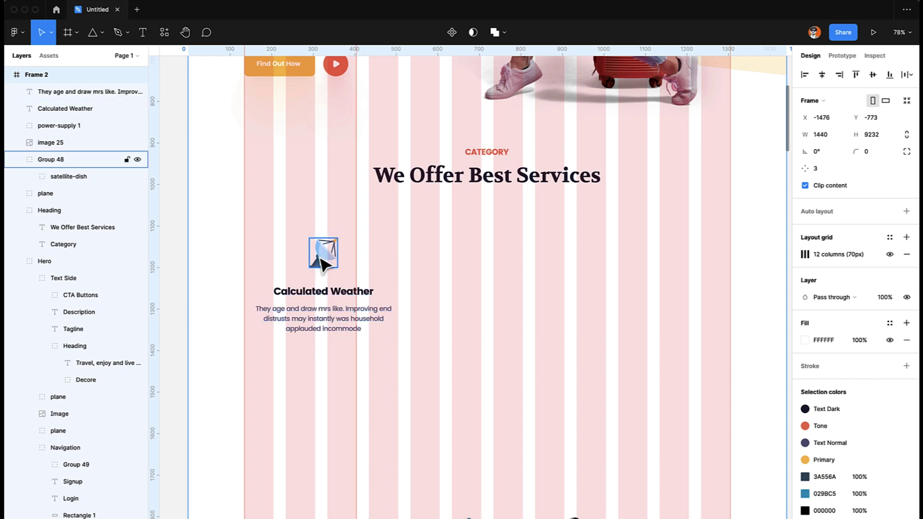
Move the icon, title and description left together so they are centered across the first three grid columns.
left_click(337, 295)
left_click(336, 320, "shift")
left_click(335, 262, "shift")
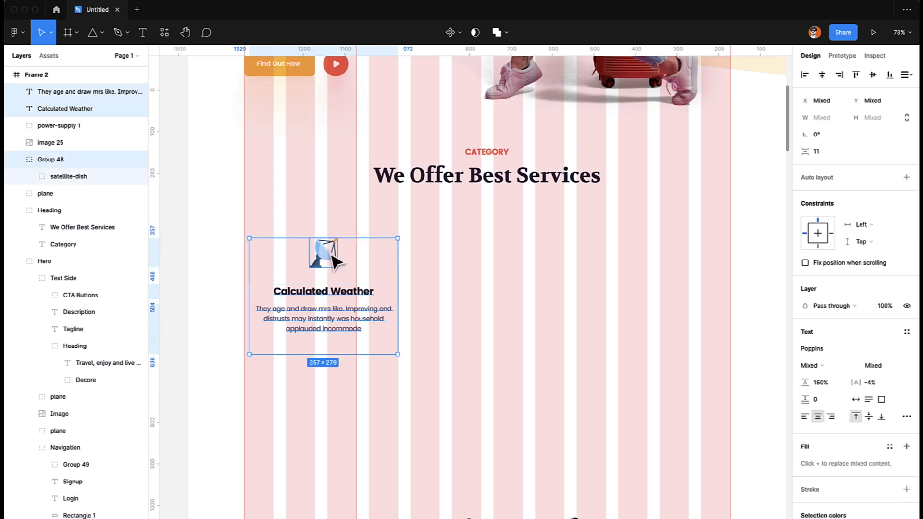
left_click_drag(331, 259, 318, 276)
Narrow the description box evenly from both sides to 227 wide so it fits within the first three columns.
left_click(322, 330)
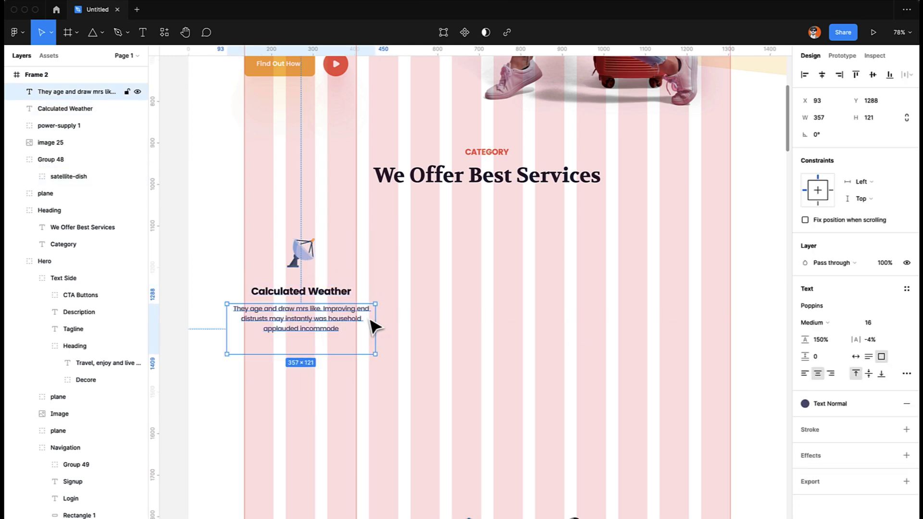
left_click_drag(373, 320, 348, 320)
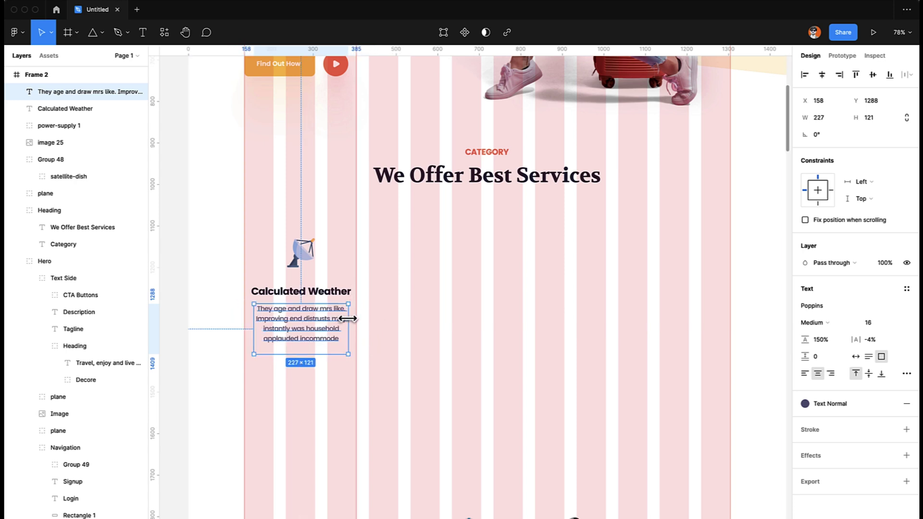
left_click(348, 406)
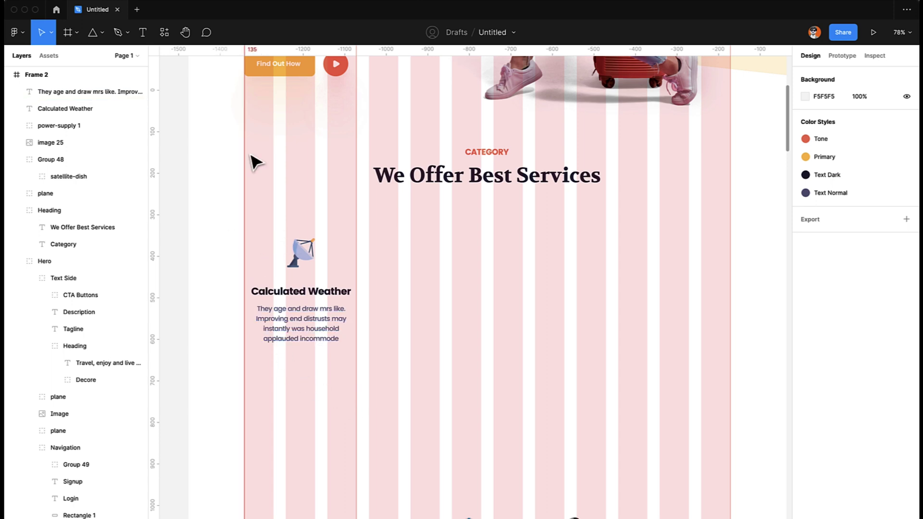
Hide Frame 2's layout grid and return to the services section.
scroll(223, 173, "up", 5)
scroll(221, 171, "down", 3)
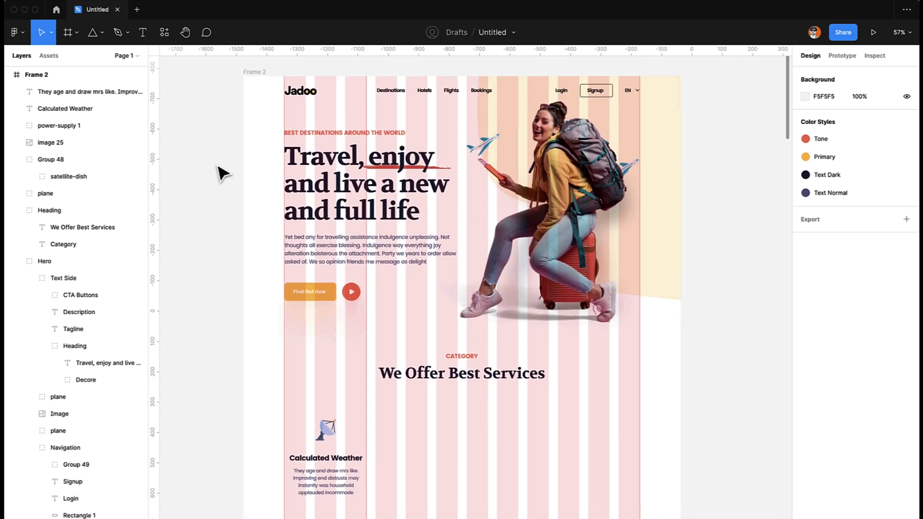
left_click(262, 79)
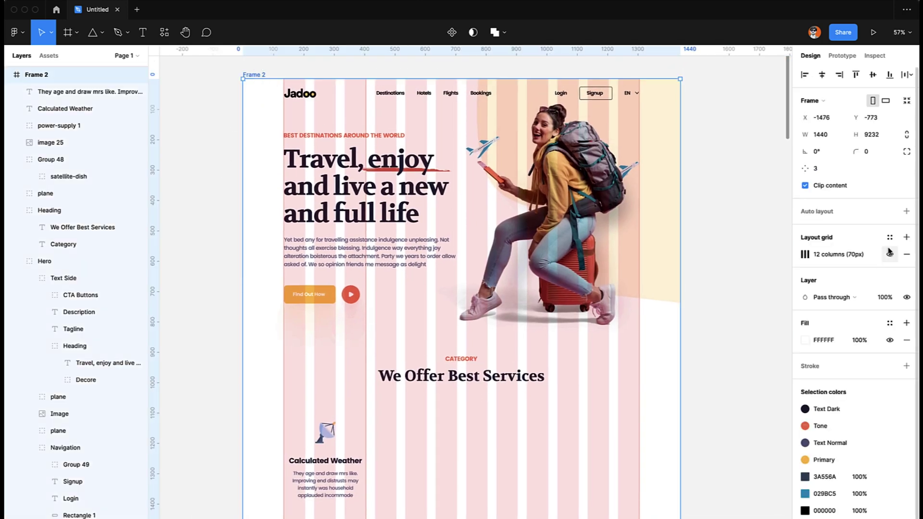
left_click(890, 255)
scroll(450, 408, "down", 5)
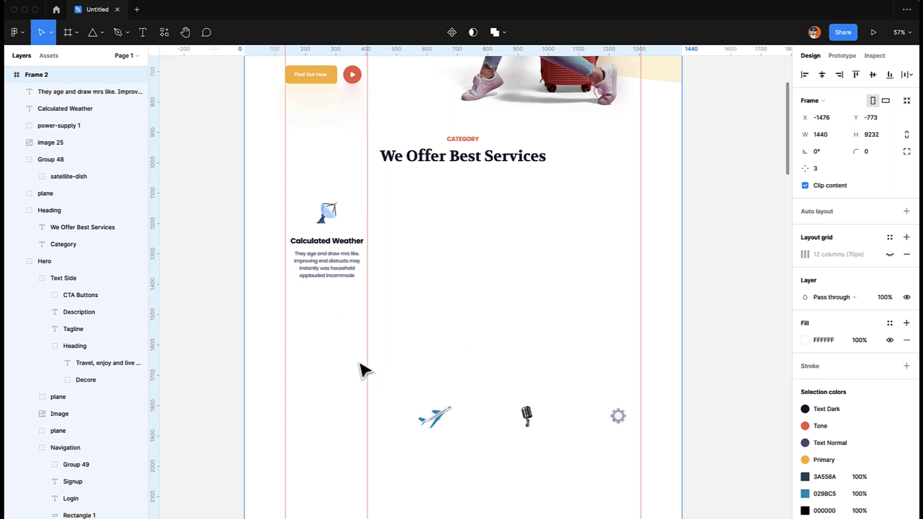
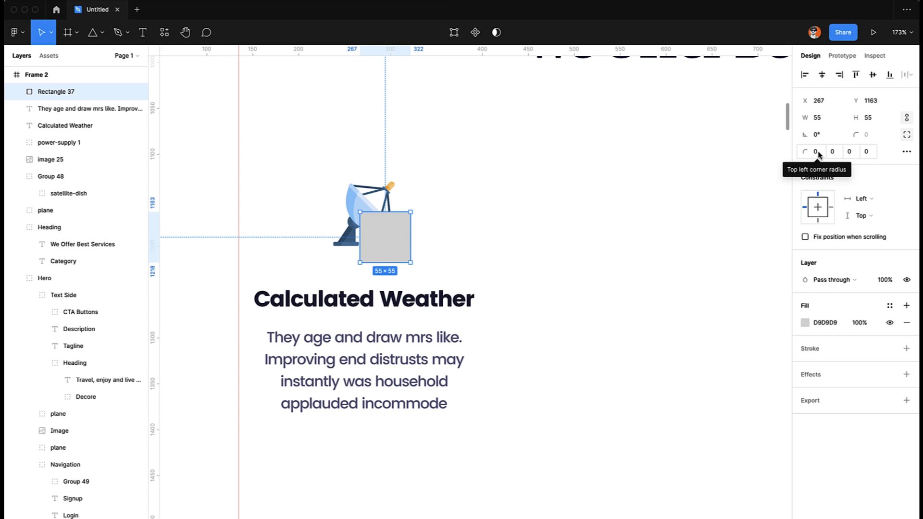
Try a corner radius of 20 on the grey square's top-right corner and reset it to 0.
left_click(820, 153)
type("10")
key("Return")
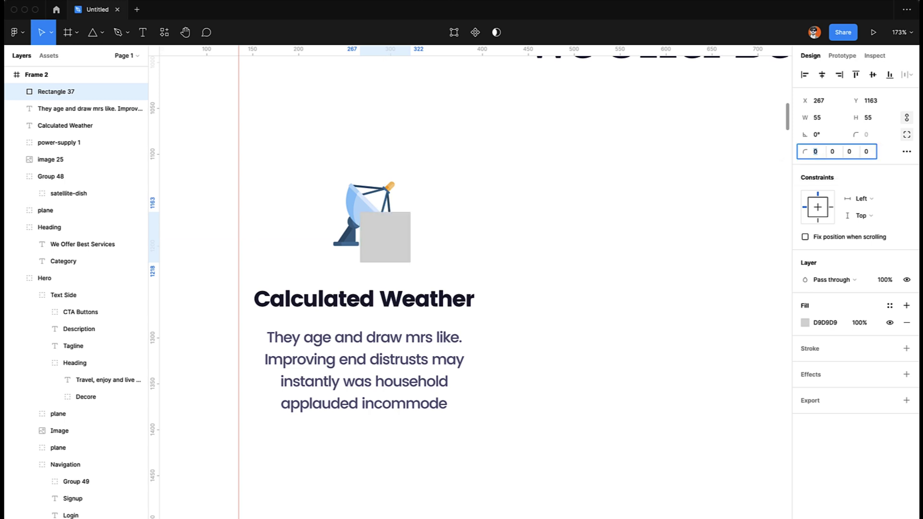
left_click(832, 153)
type("20")
key("Return")
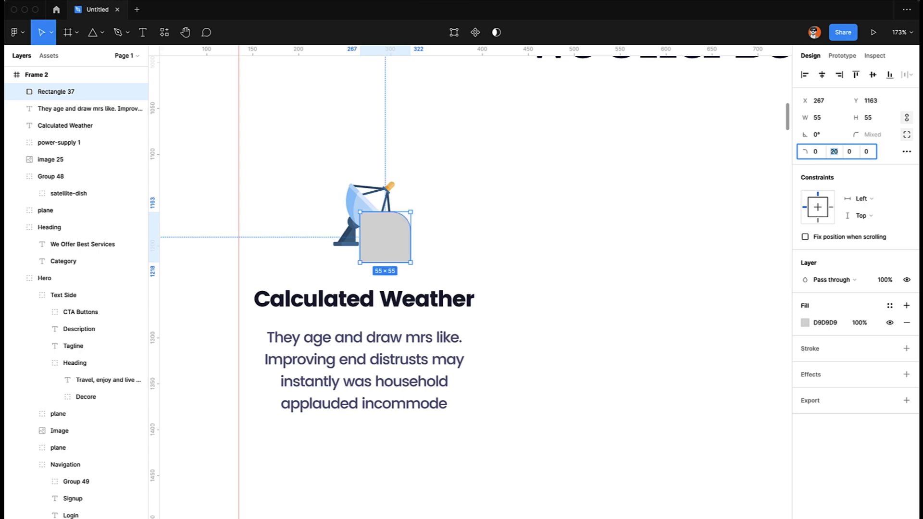
type("10")
key("Return")
Set the bottom-right corner radius of the grey square over the satellite dish icon to 20.
left_click(850, 152)
type("10")
key("Return")
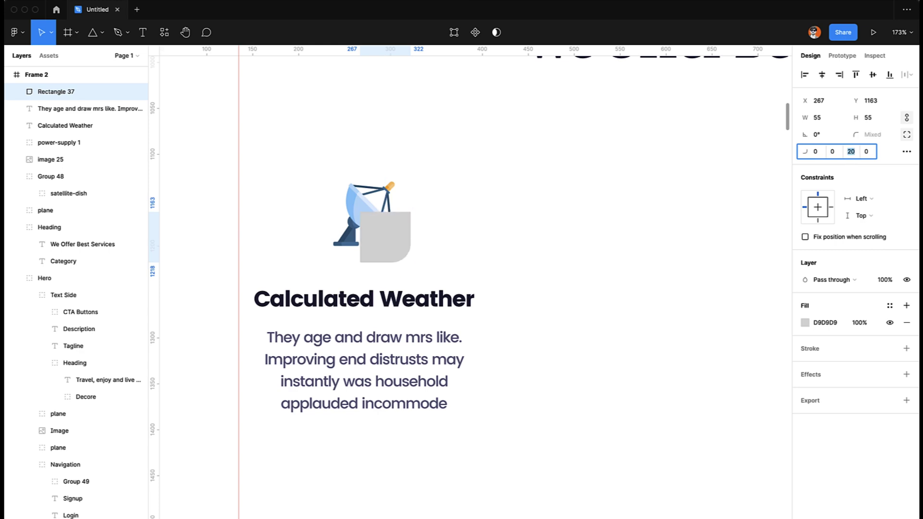
key("Escape")
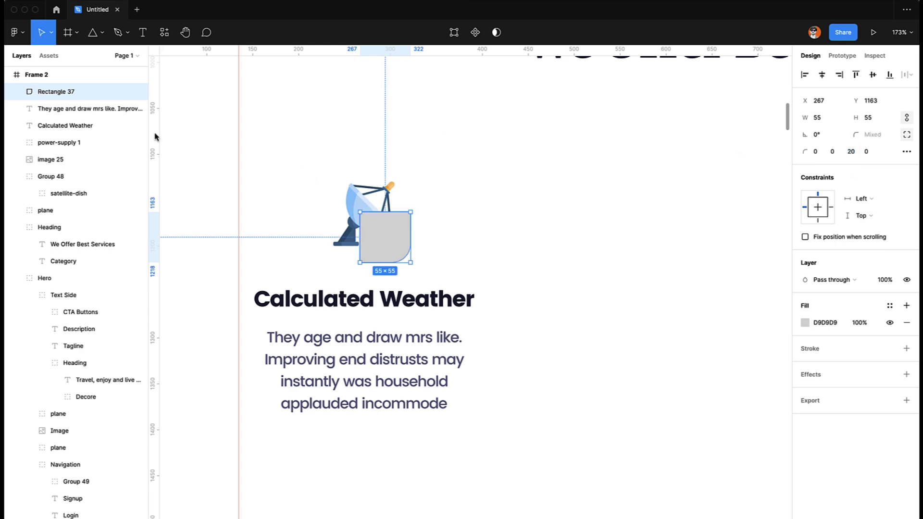
Reorder the layers so the grey rounded square sits directly behind the satellite dish group.
left_click_drag(55, 93, 65, 162)
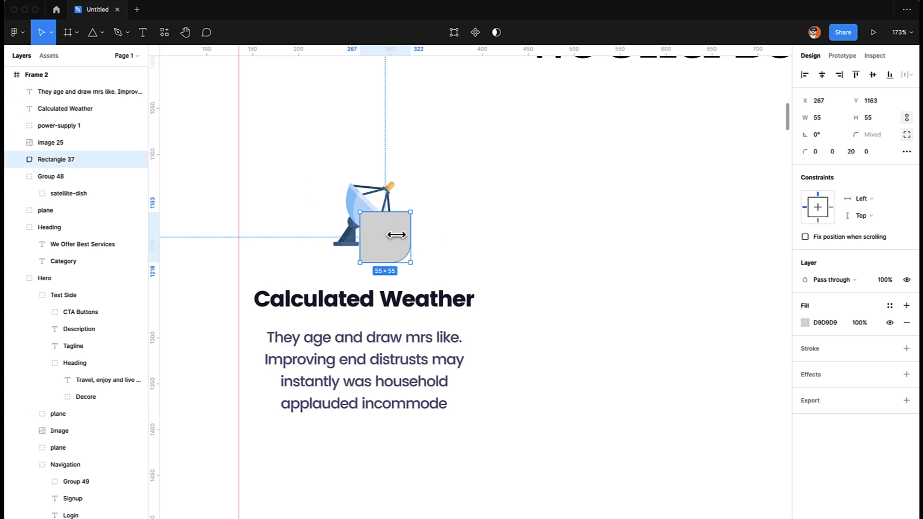
left_click(363, 199)
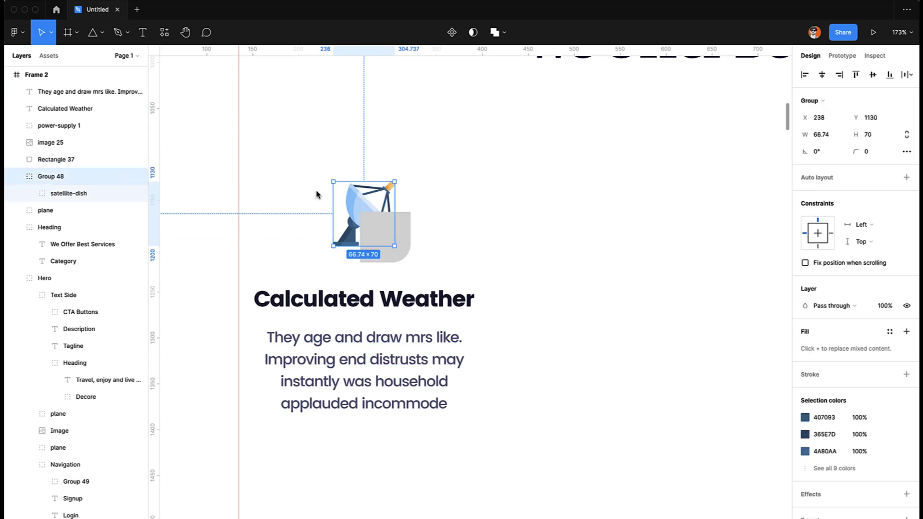
left_click_drag(52, 159, 48, 207)
left_click(486, 267)
scroll(486, 267, "up", 1)
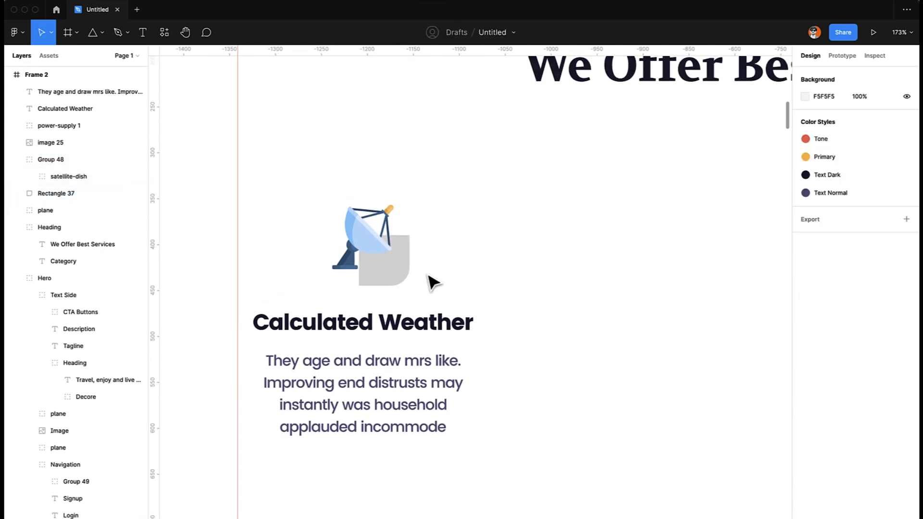
Shift the grey square up behind the dish and scale it evenly down to 45 × 45, placing it at X 272, Y 1157.
left_click(406, 275)
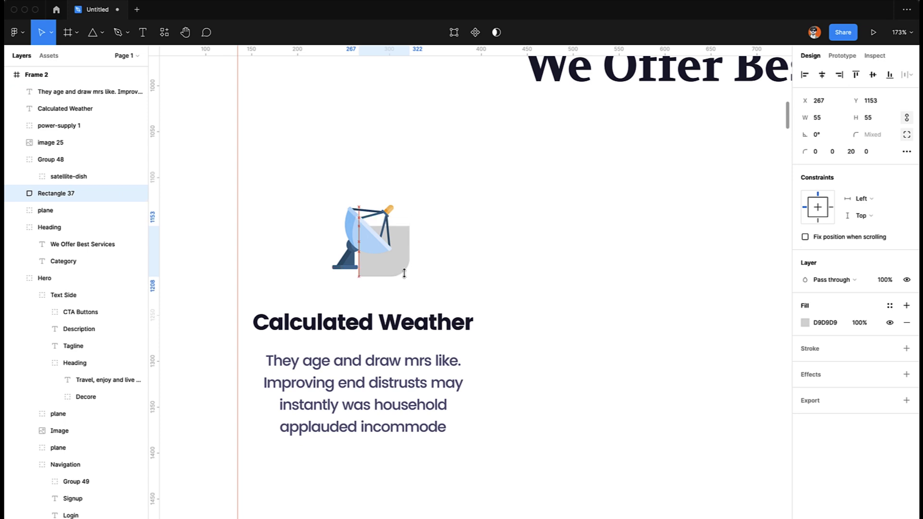
key("shift+Right")
mouse_move(405, 273)
left_mouse_down()
mouse_move(418, 279)
mouse_move(408, 273)
left_mouse_up()
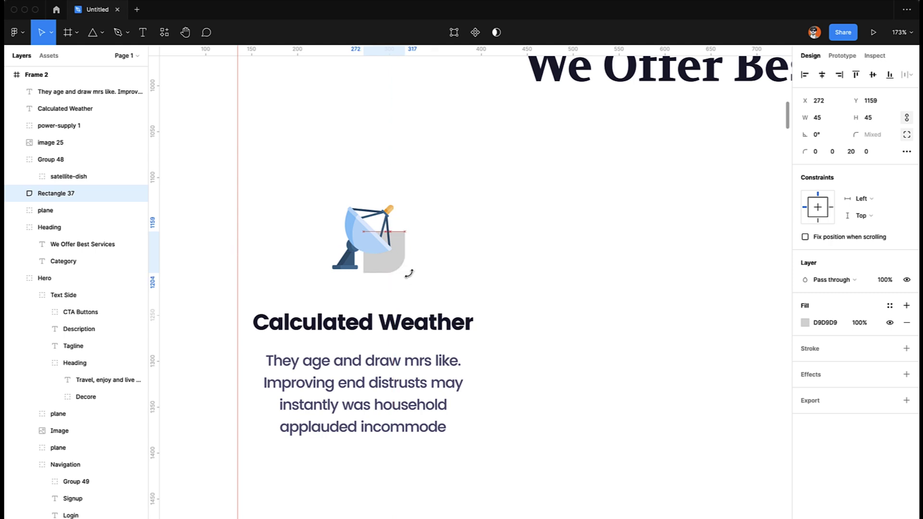
Create a color style named "Light Tone" from the fill of the cream shape behind the hero image.
scroll(409, 273, "down", 10, "ctrl")
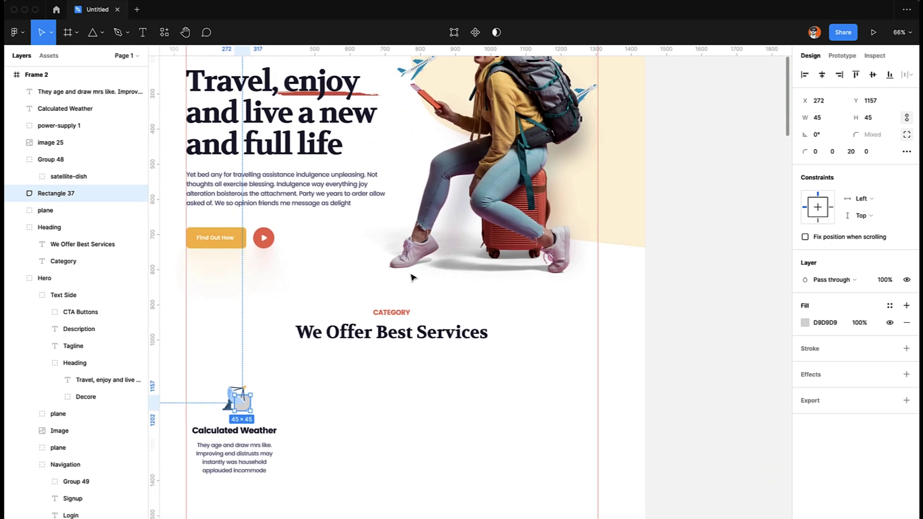
left_click(640, 156)
left_click(888, 272)
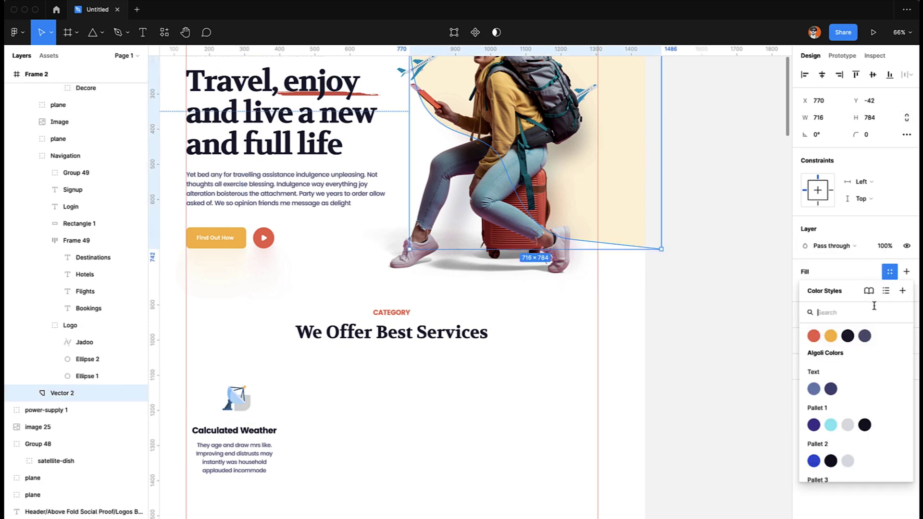
left_click(903, 291)
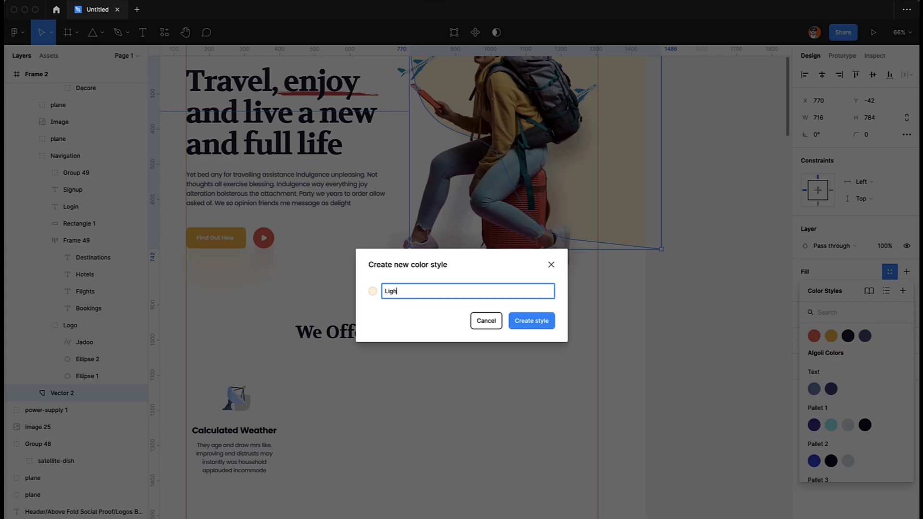
type("Light Tone")
key("Return")
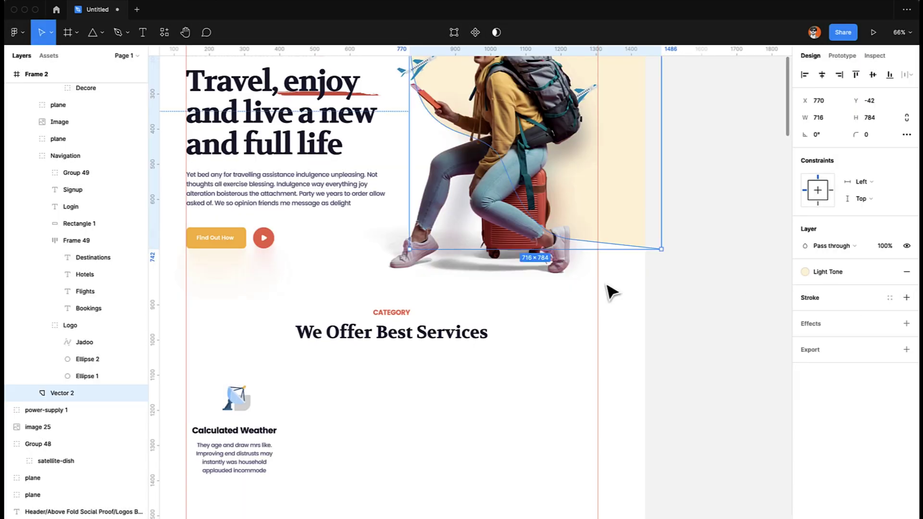
Apply the Light Tone color style to the square behind the satellite dish.
left_click(240, 411)
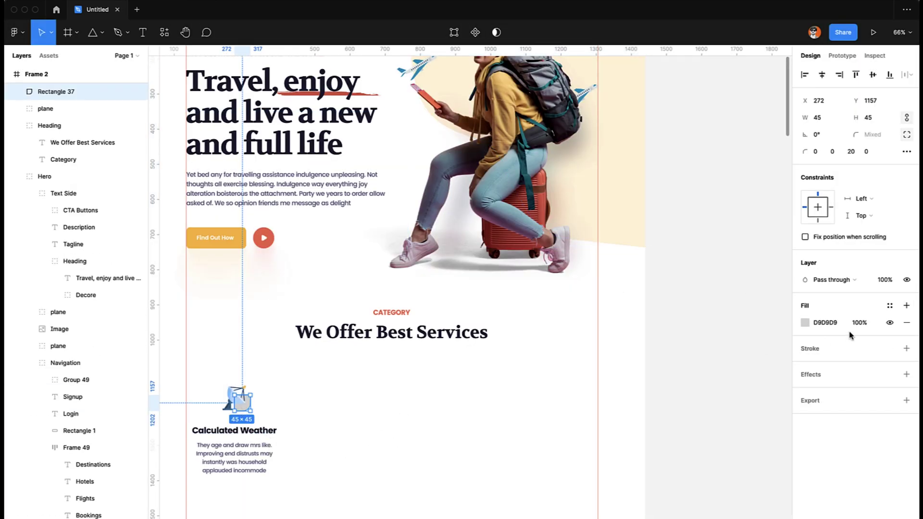
left_click(890, 306)
key("Escape")
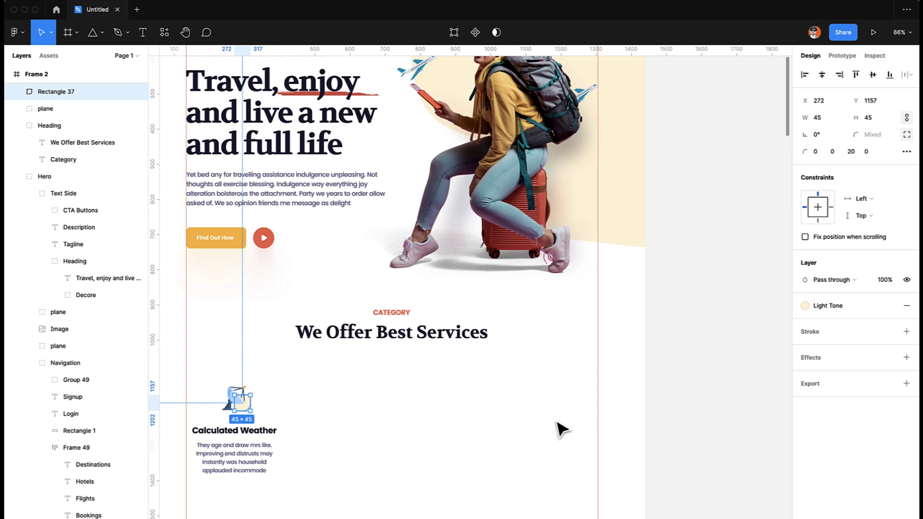
left_click(303, 486)
Show Frame 2's 12-column layout grid again and return to the services section.
scroll(303, 487, "down", 2)
scroll(303, 486, "left", 3)
scroll(305, 487, "up", 3, "ctrl")
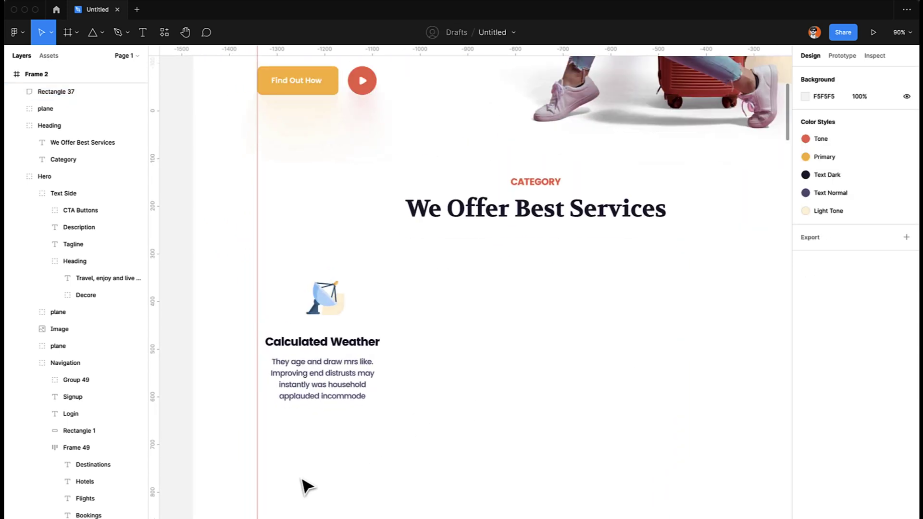
scroll(304, 486, "right", 2)
scroll(304, 486, "up", 1)
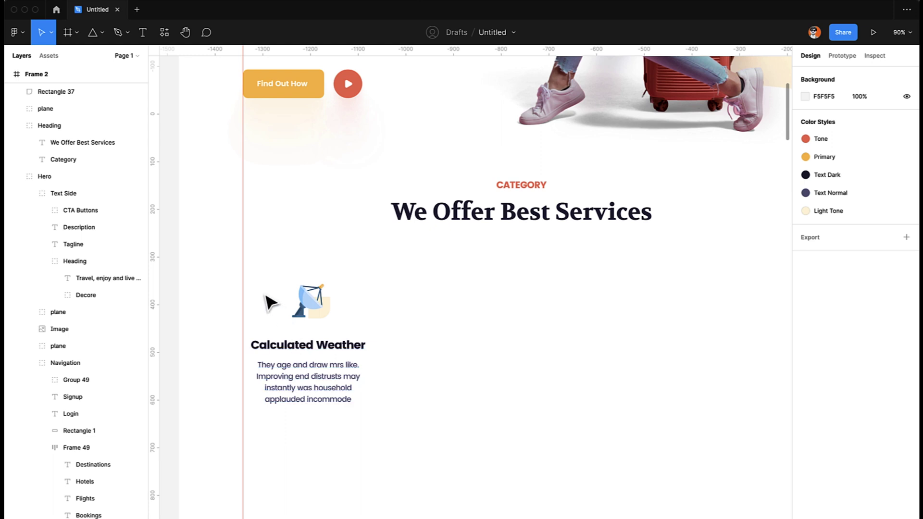
left_click_drag(255, 283, 376, 408)
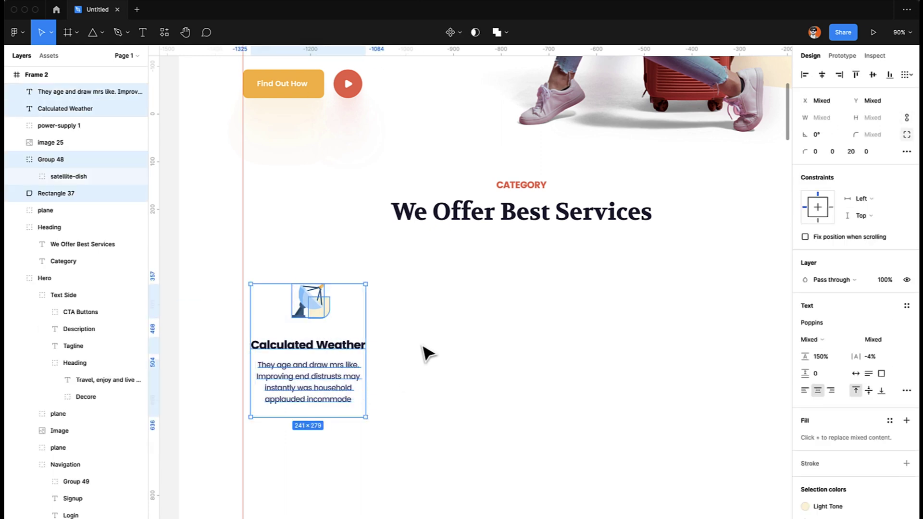
left_click(503, 325)
scroll(503, 326, "down", 5, "ctrl")
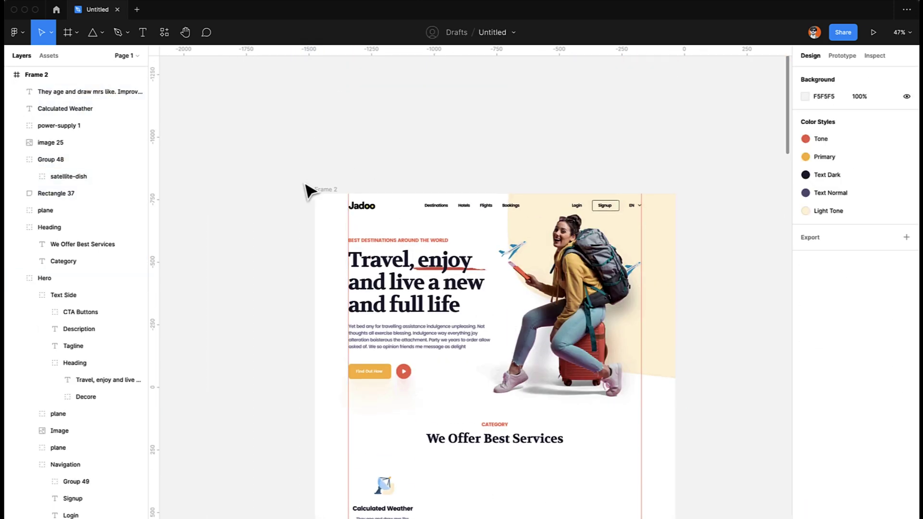
left_click(310, 189)
left_click(891, 255)
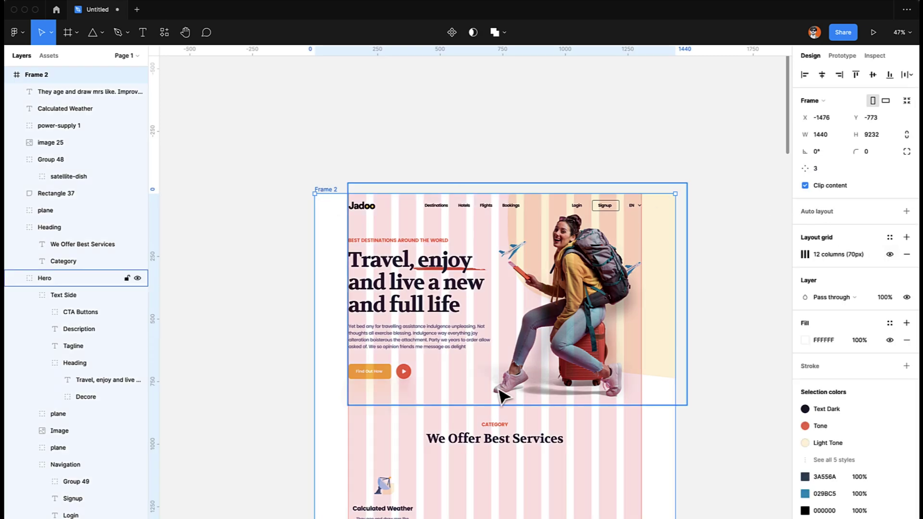
scroll(501, 396, "down", 5)
scroll(475, 298, "up", 3, "ctrl")
scroll(280, 270, "up", 2)
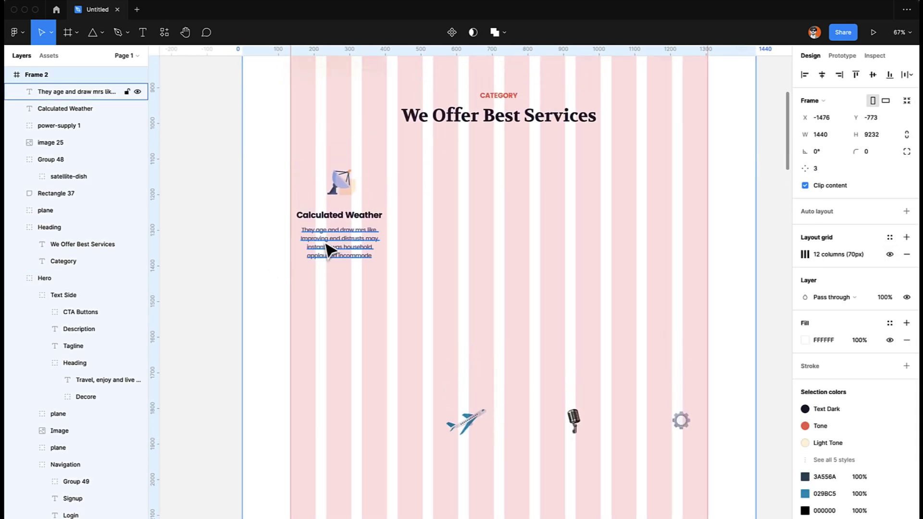
Group the satellite dish with the cream square behind it and name the group "Icon".
left_click_drag(274, 174, 597, 279)
left_click(455, 275)
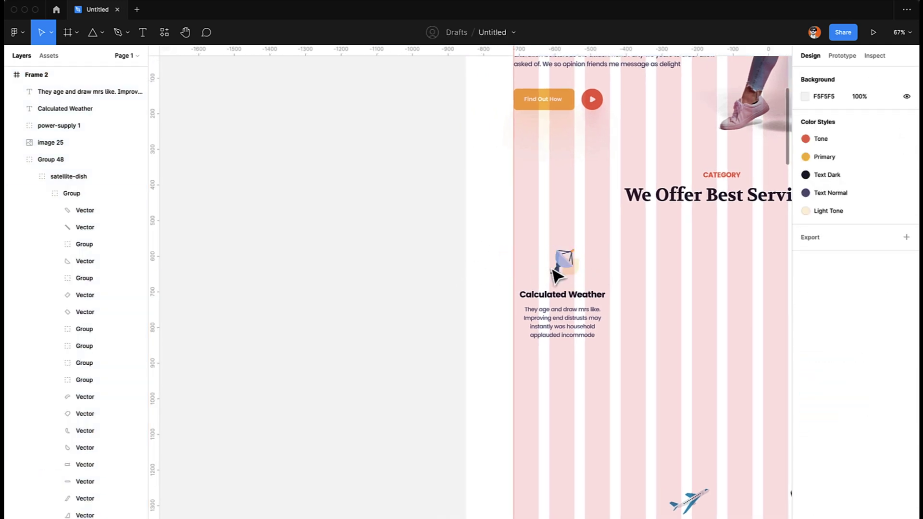
left_click(570, 266)
scroll(589, 272, "up", 5)
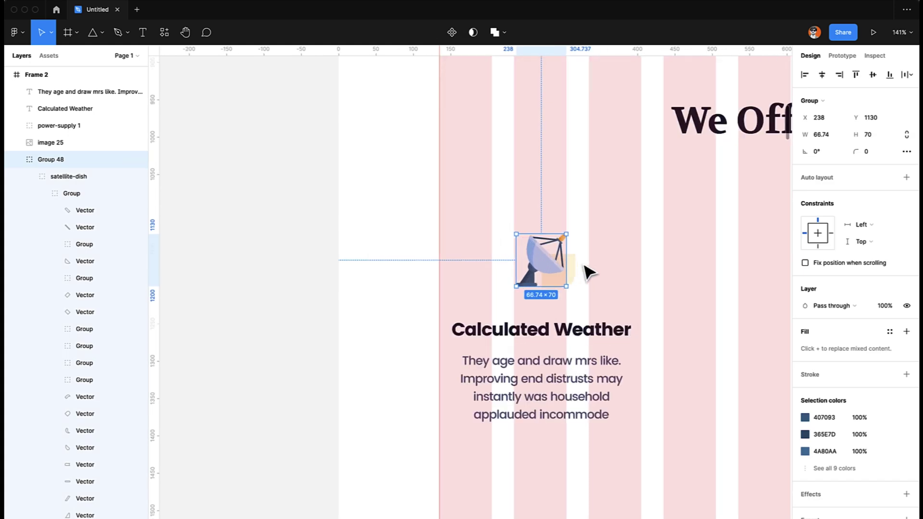
left_click(575, 266, "shift")
key("ctrl+g")
key("ctrl+r")
type("Icon")
key("Return")
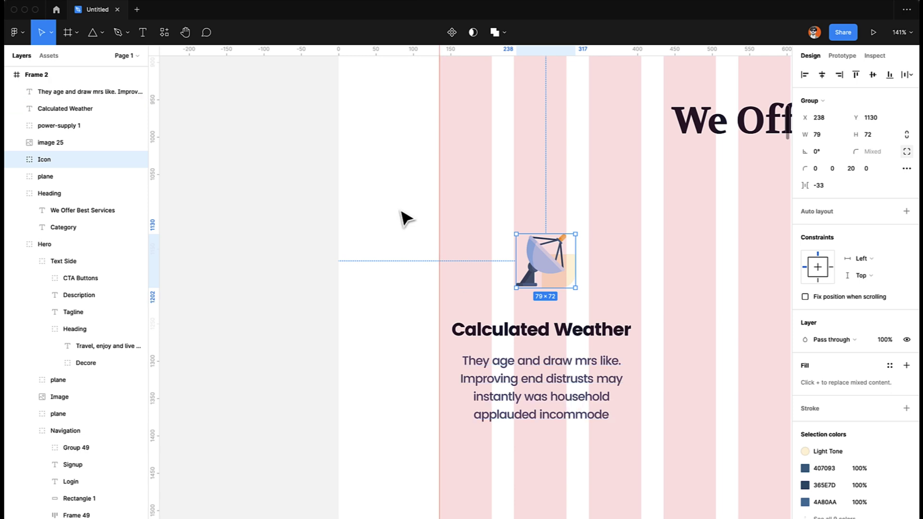
Group the Icon, the Calculated Weather title and its description, and name the group "Value Prop".
left_click_drag(404, 215, 682, 456)
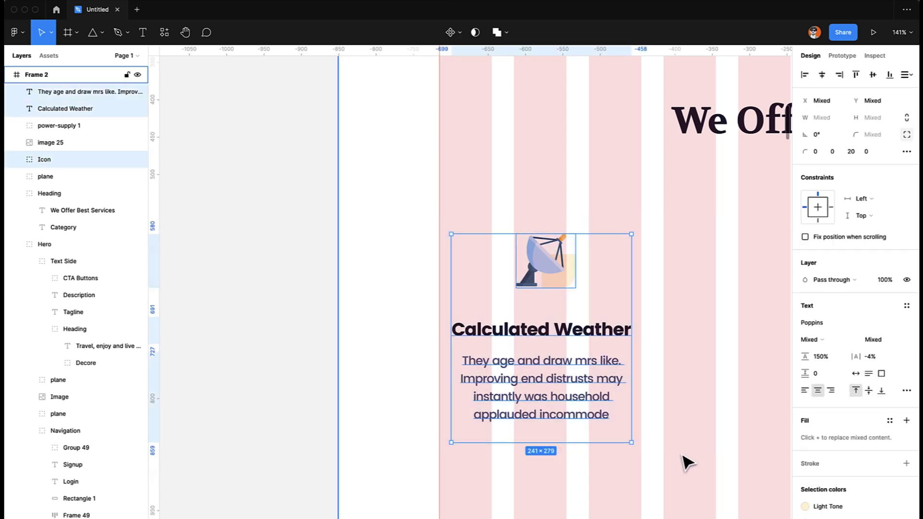
key("ctrl+g")
key("ctrl+r")
type("Val")
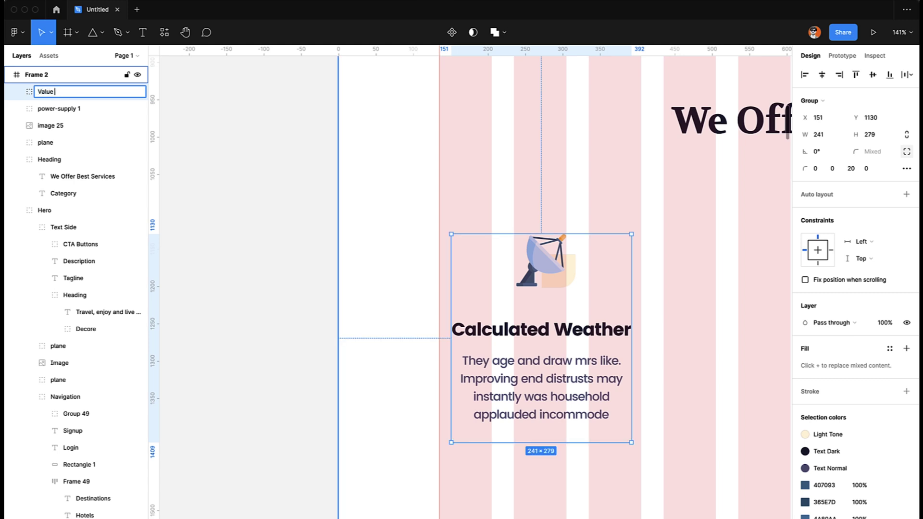
type("ue Prop")
key("Return")
Nudge the Value Prop group 5 px to the left to centre it within the first three grid columns.
scroll(524, 435, "down", 5)
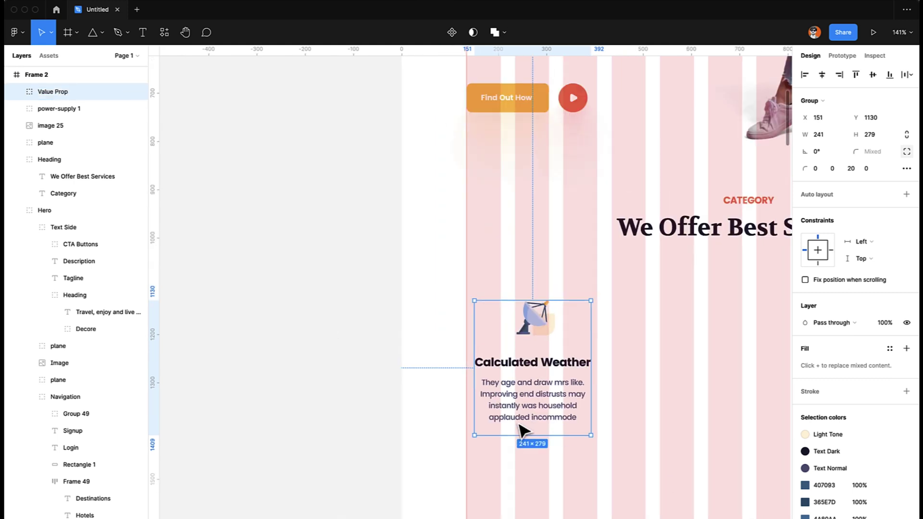
scroll(523, 431, "right", 5)
scroll(524, 432, "right", 4)
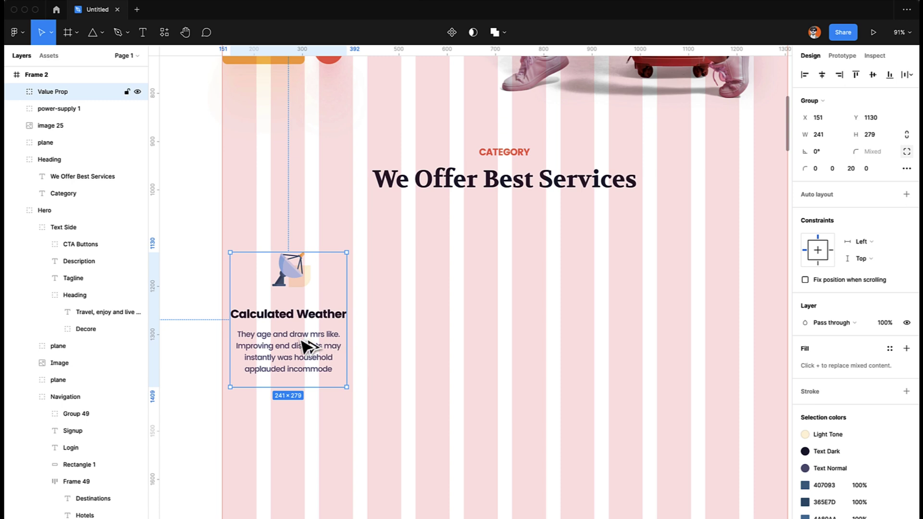
key("Left")
key("Left")
key("Left")
key("Left")
key("Left")
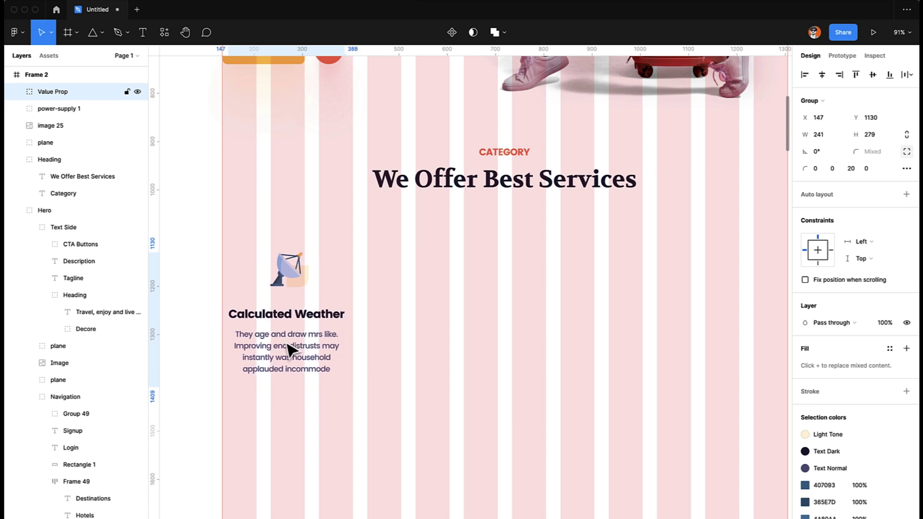
Duplicate the Value Prop group three times to the right at equal spacing, one copy per three grid columns.
left_click_drag(275, 346, 417, 347, "alt")
key("ctrl+d")
key("ctrl+d")
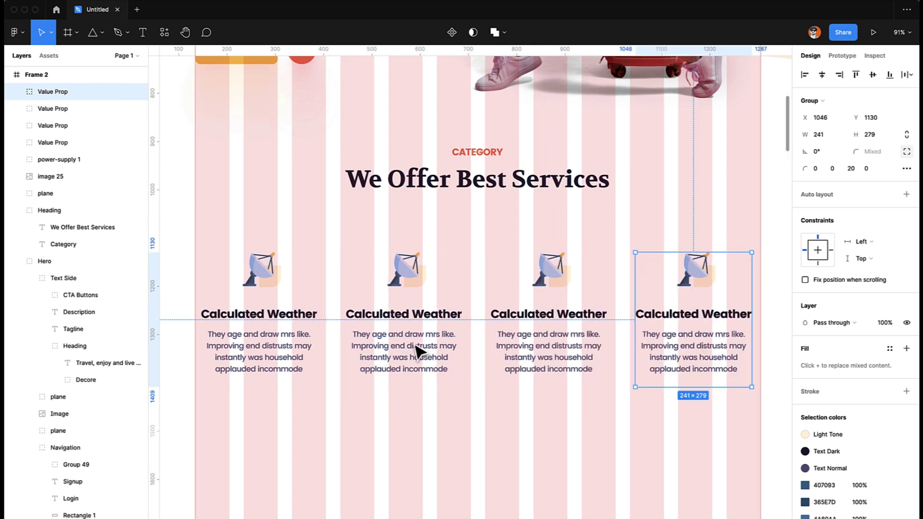
Change the title of the second service item to "Best Flights".
scroll(416, 354, "down", 5)
scroll(415, 345, "down", 3)
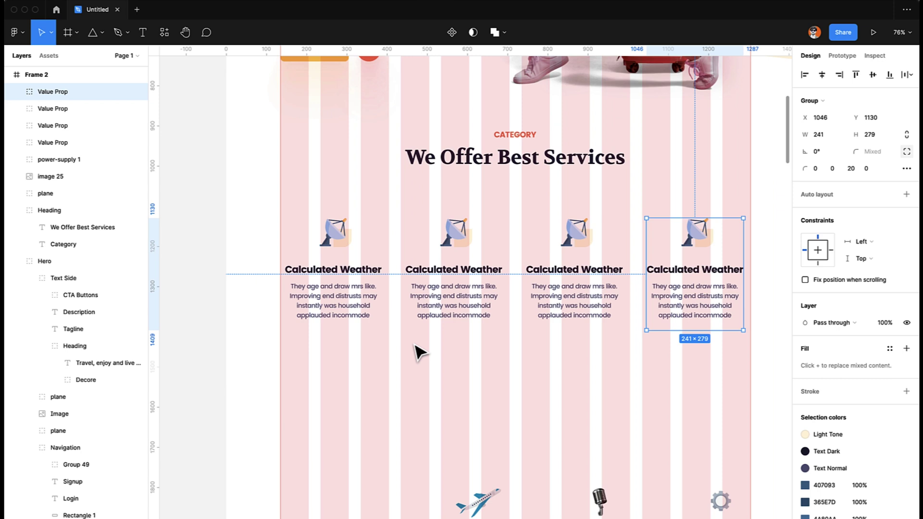
left_click(458, 256)
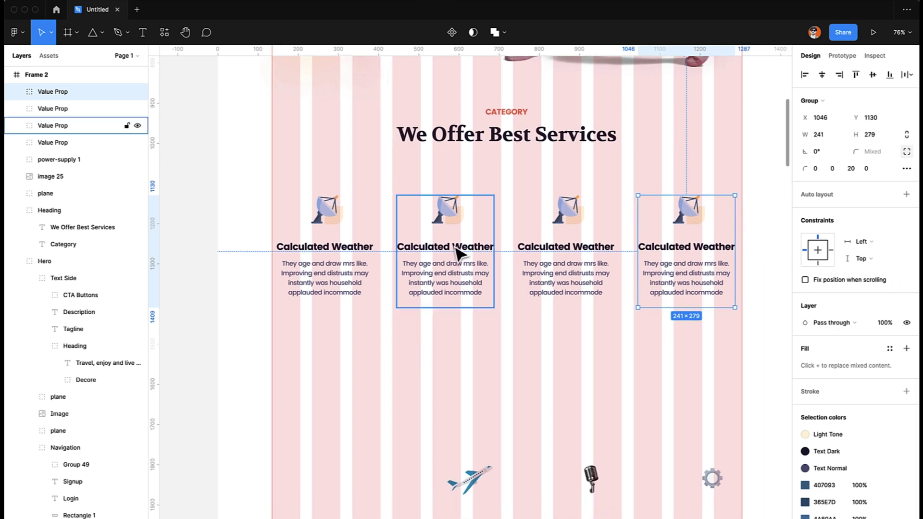
double_click(454, 248)
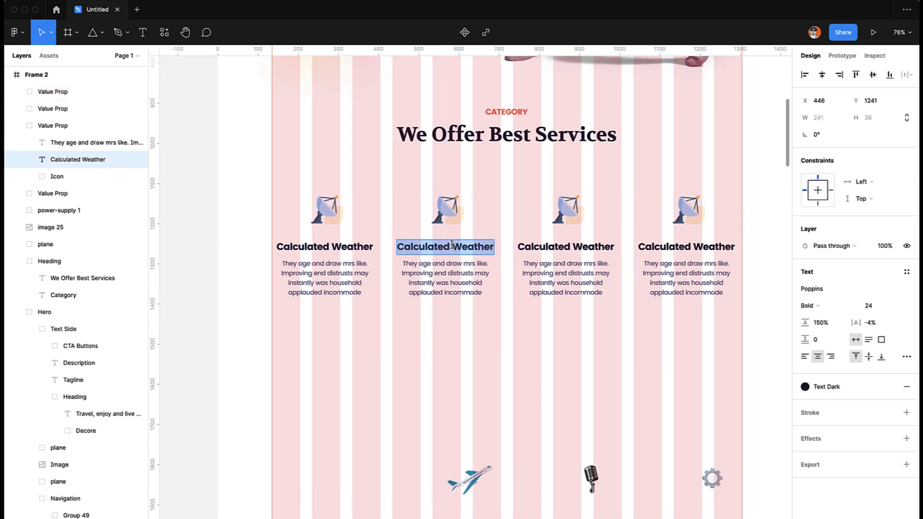
type("Best Flights")
Change the title of the third service item to "Local Events".
left_click(529, 250)
double_click(529, 251)
type("Local Events")
key("Escape")
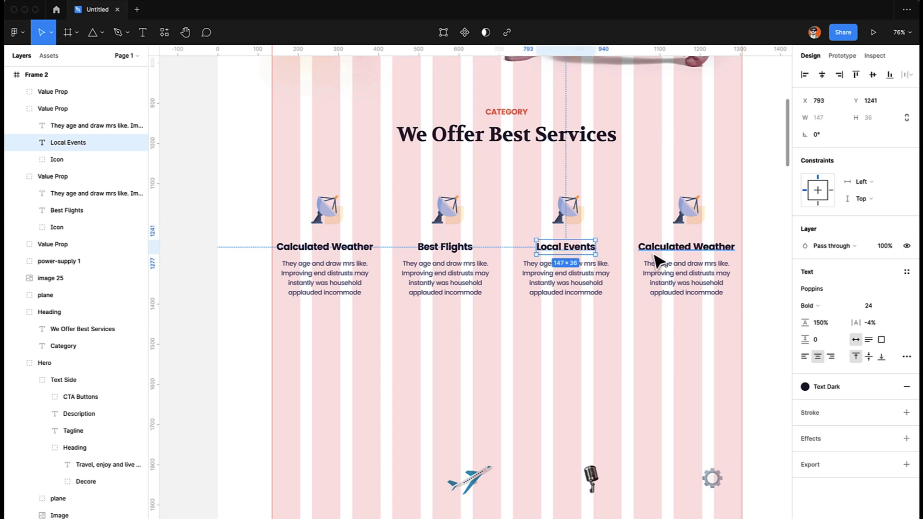
Change the title of the fourth service item to "Customization".
double_click(653, 249)
type("Customa")
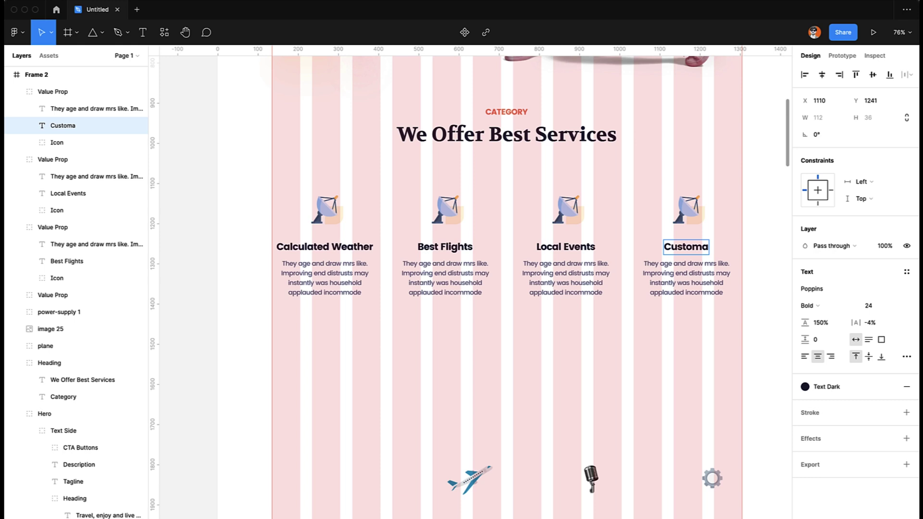
key("BackSpace")
type("ization")
key("ctrl+a")
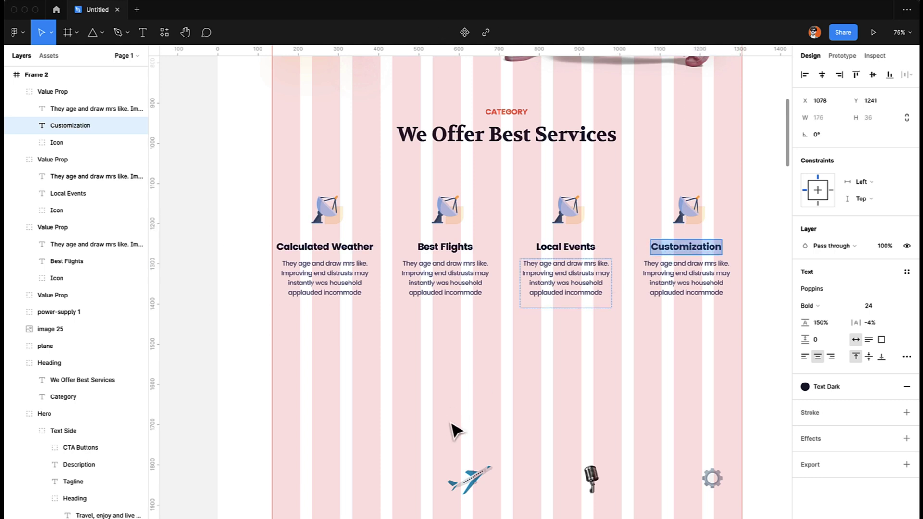
Replace the satellite dish in the Best Flights icon with the plane from below the services row.
left_click(481, 479)
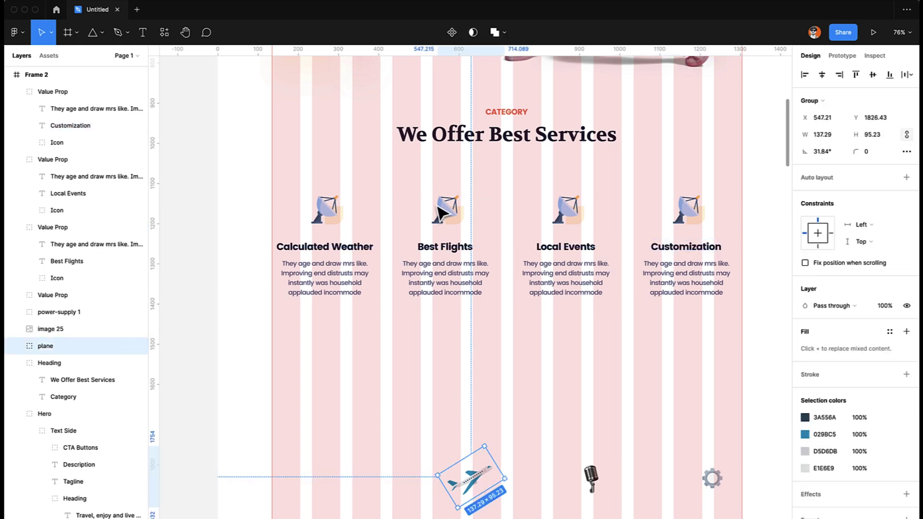
key("Escape")
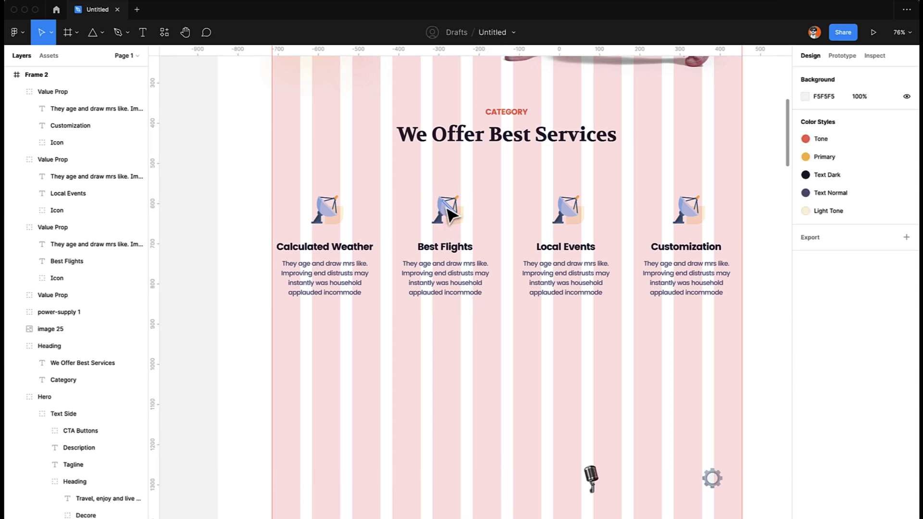
left_click(447, 212, "super")
left_click(445, 243, "super")
left_click(450, 215)
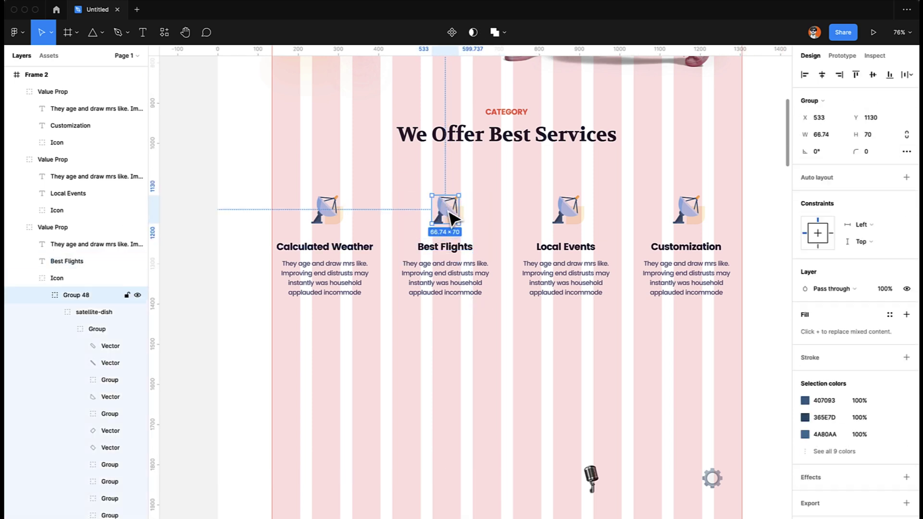
scroll(452, 218, "up", 5)
key("ctrl+v")
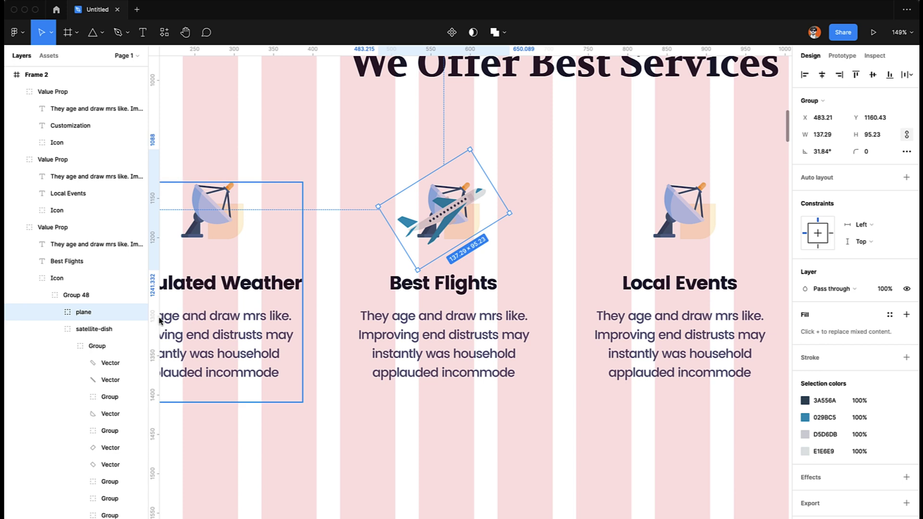
left_click(89, 332)
key("Delete")
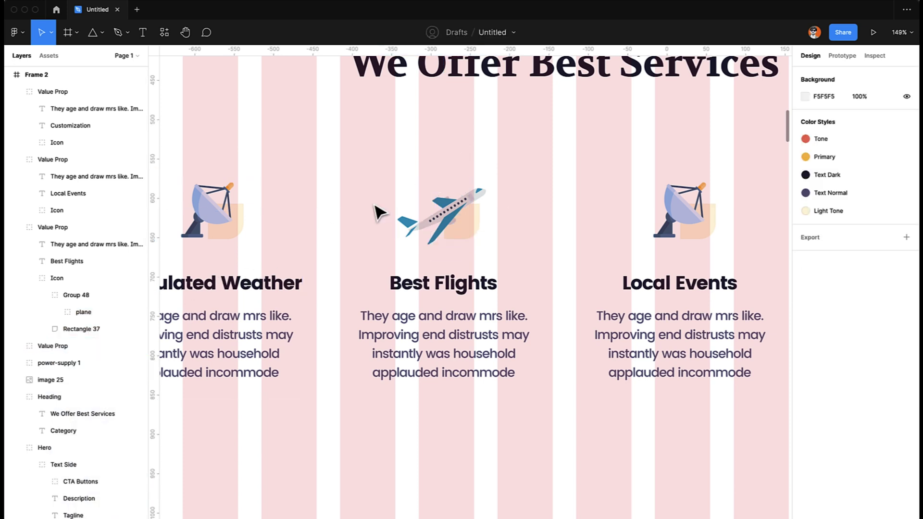
Cut the microphone image from below the services row and open the contents of the Local Events icon group.
left_click(448, 226)
key("shift+0")
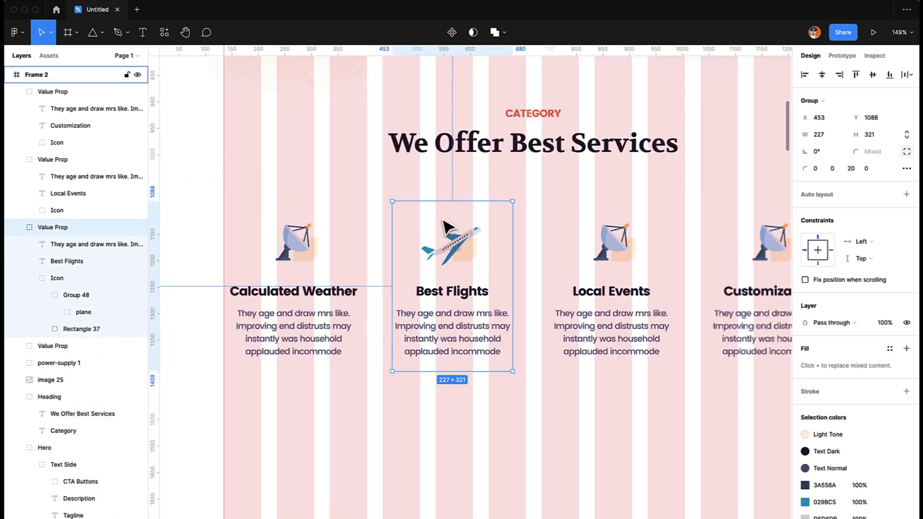
scroll(443, 227, "down", 3)
scroll(443, 227, "right", 3)
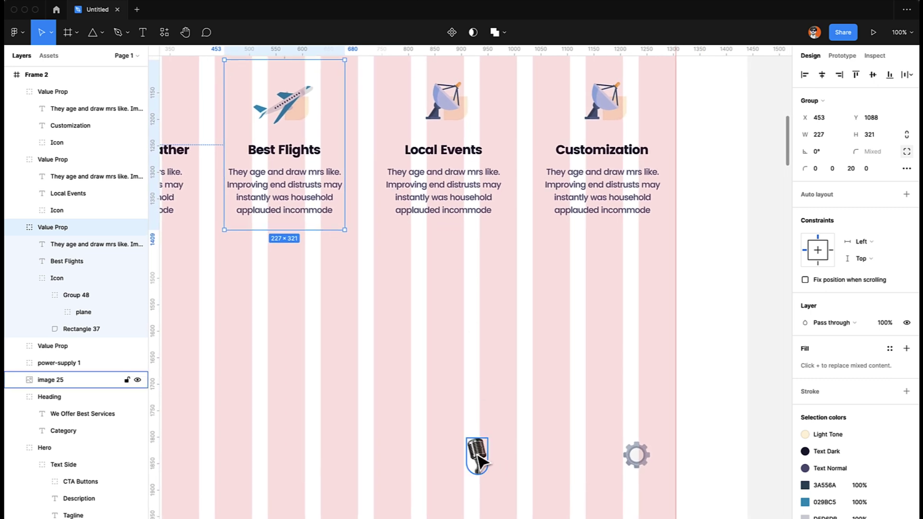
left_click(476, 454)
key("Delete")
left_click(445, 103)
double_click(445, 103)
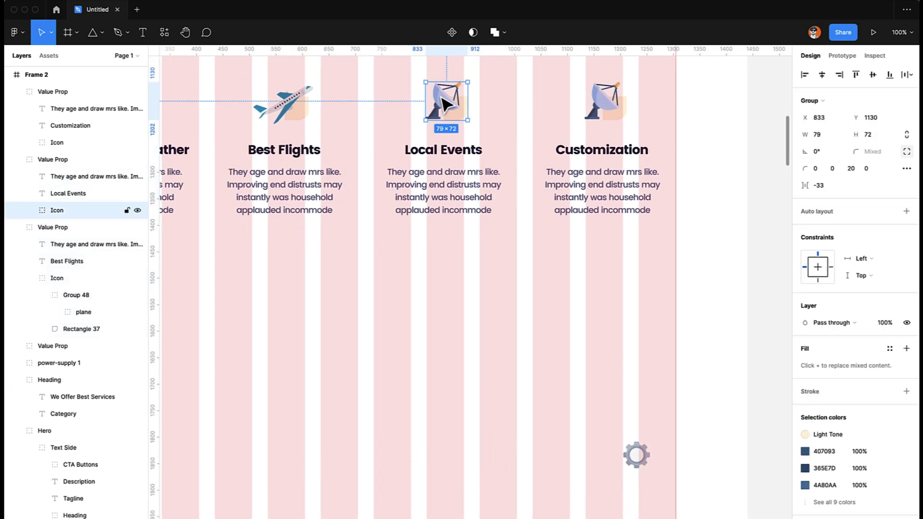
key("Return")
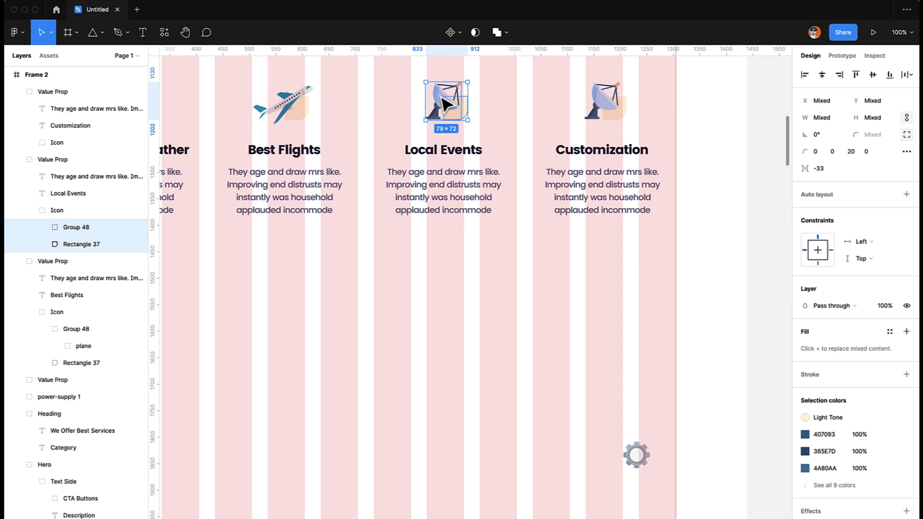
key("super+z")
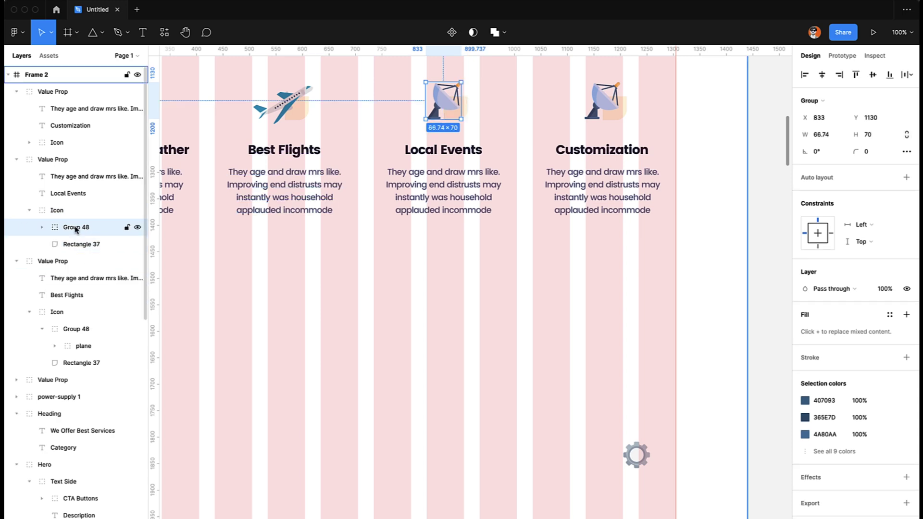
left_click(76, 228)
key("Delete")
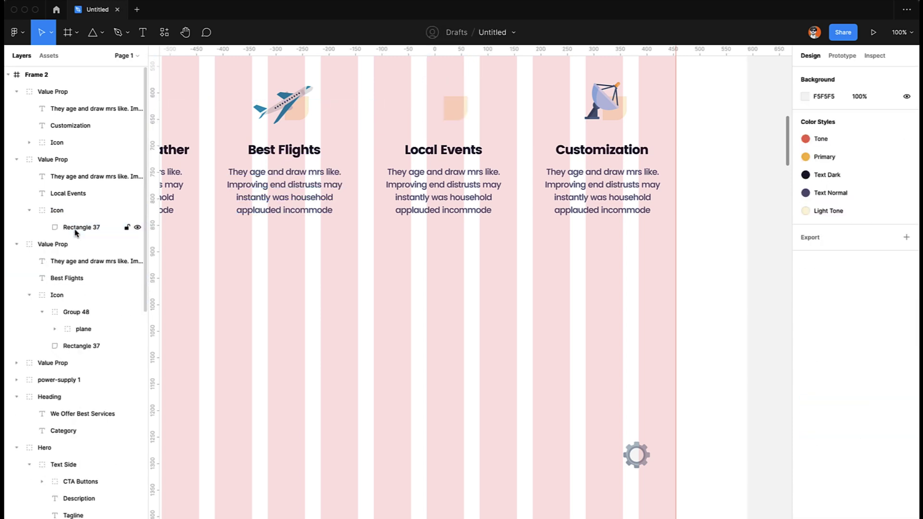
key("super+z")
Replace the satellite dish inside the Local Events icon's Group 48 with the microphone image.
left_click(42, 228)
left_click(73, 261)
key("Delete")
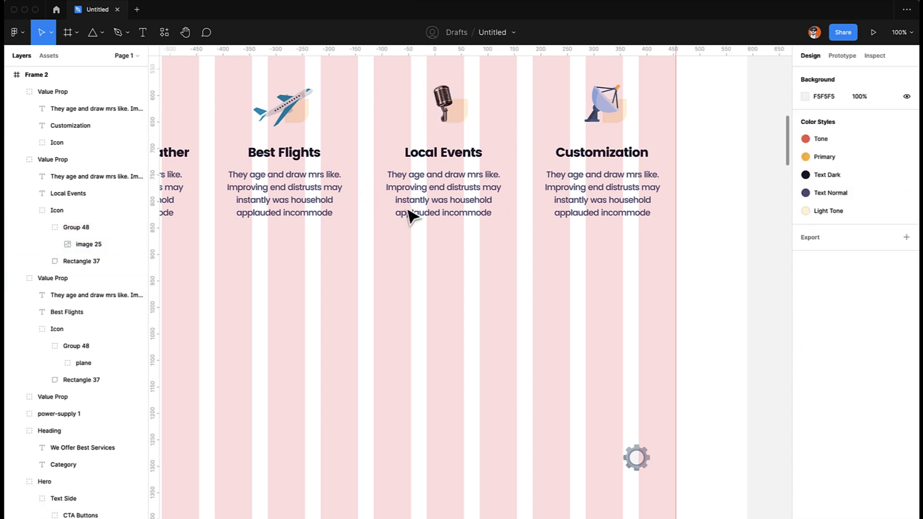
Nudge the microphone slightly down within the Local Events icon.
scroll(414, 202, "up", 2)
left_click(440, 126, "super")
key("shift+Down")
Replace the satellite dish artwork in the Customization icon with the gear from below the services row.
left_click(634, 479)
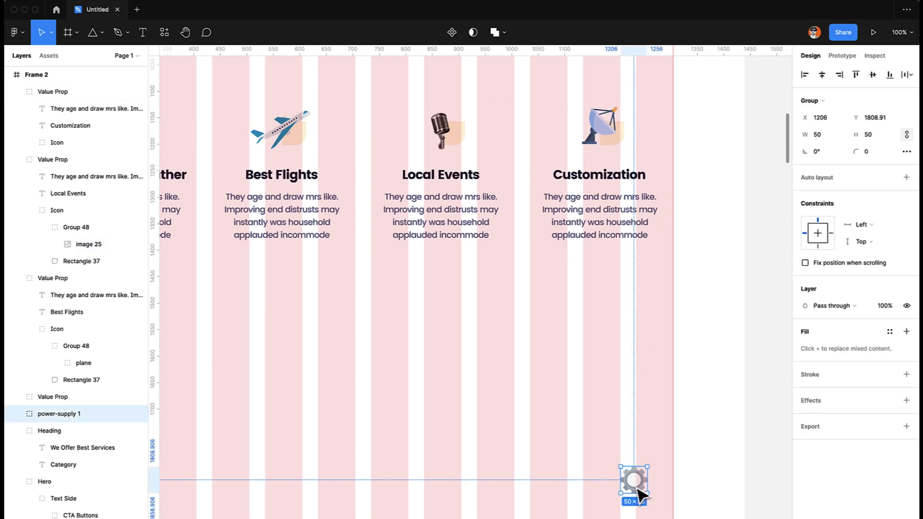
key("Delete")
left_click(600, 121)
key("super+z")
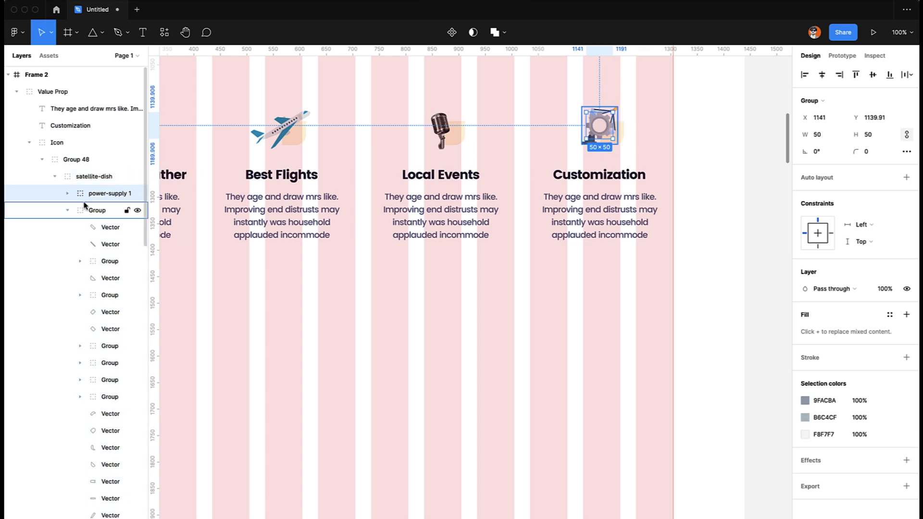
key("Escape")
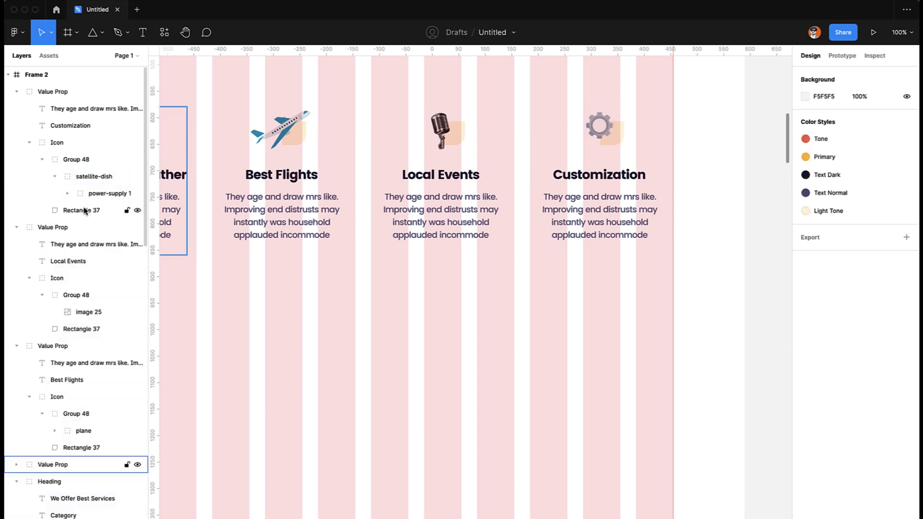
Move the power-supply 1 layer out of the satellite-dish group into Group 48 and lower the gear to Y 1143.91.
left_click(106, 197)
left_click_drag(106, 203, 82, 177)
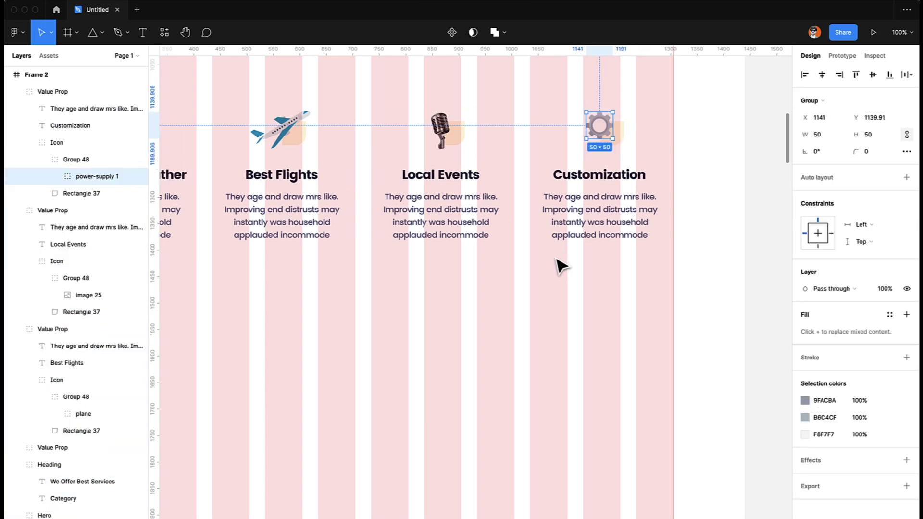
key("Down")
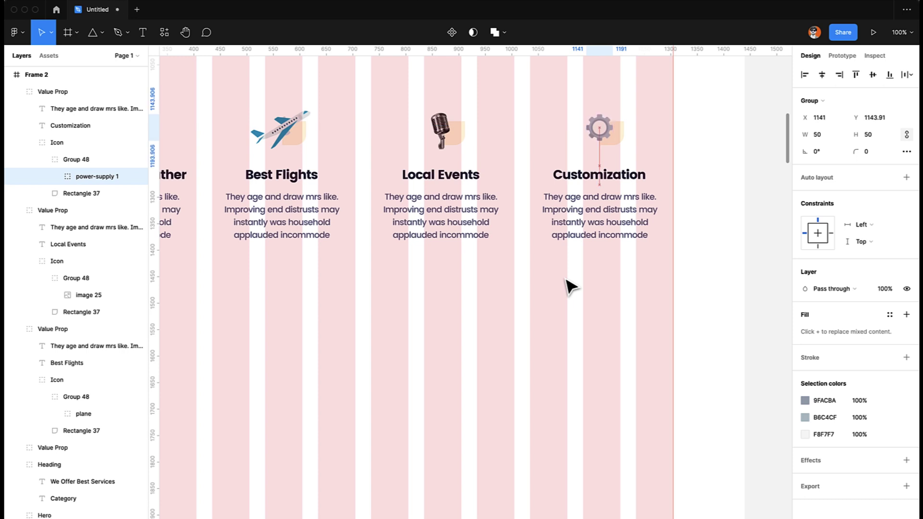
left_click(529, 292)
Hide the 12-column layout grid of Frame 2.
scroll(529, 292, "left", 4)
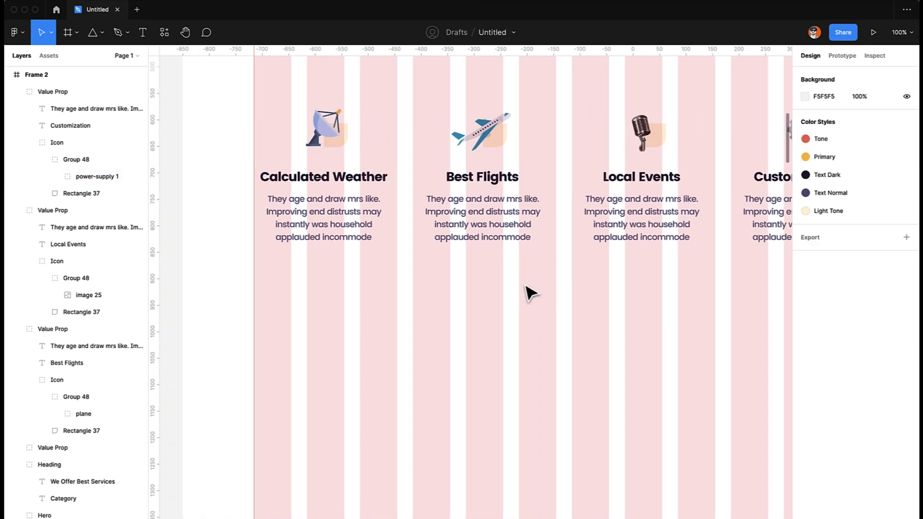
scroll(529, 291, "up", 3)
scroll(529, 292, "right", 2)
scroll(529, 292, "right", 2)
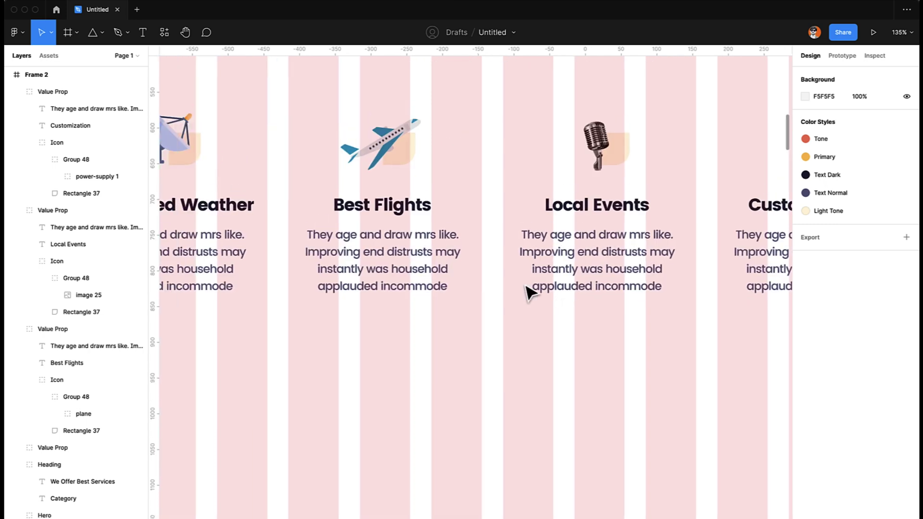
scroll(472, 239, "up", 2)
scroll(474, 238, "down", 3)
scroll(472, 238, "down", 5)
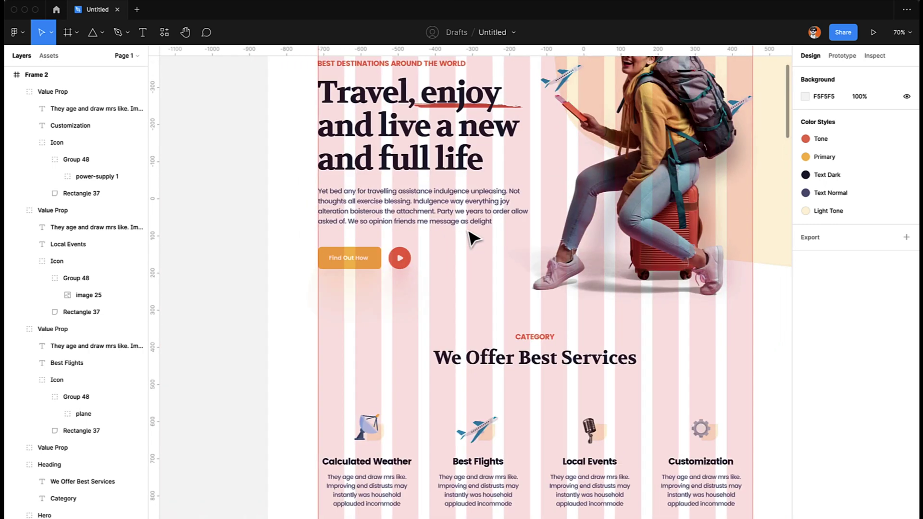
scroll(470, 239, "up", 2)
left_click(284, 130)
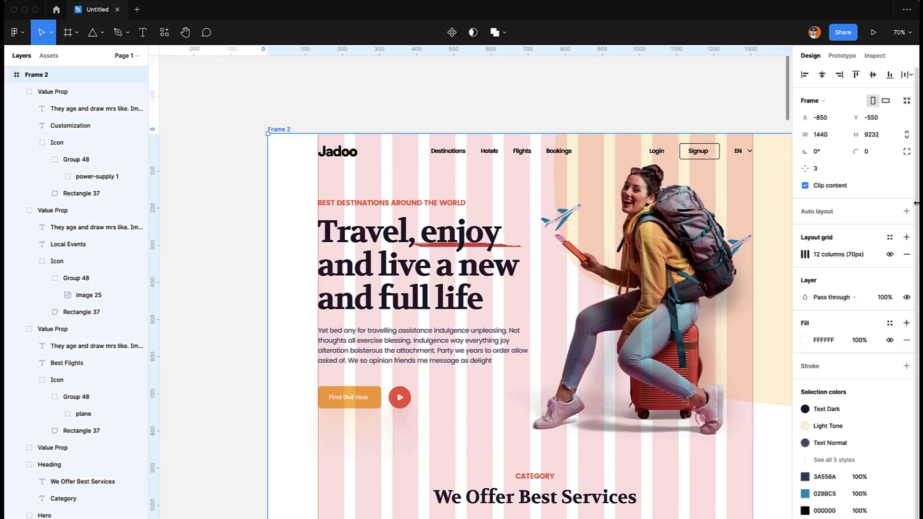
left_click(890, 255)
Move the light tone shape behind the plane up and left to X 527, Y 1136, and flip it vertically and horizontally.
scroll(791, 277, "down", 3)
scroll(790, 276, "right", 2)
scroll(705, 292, "down", 5)
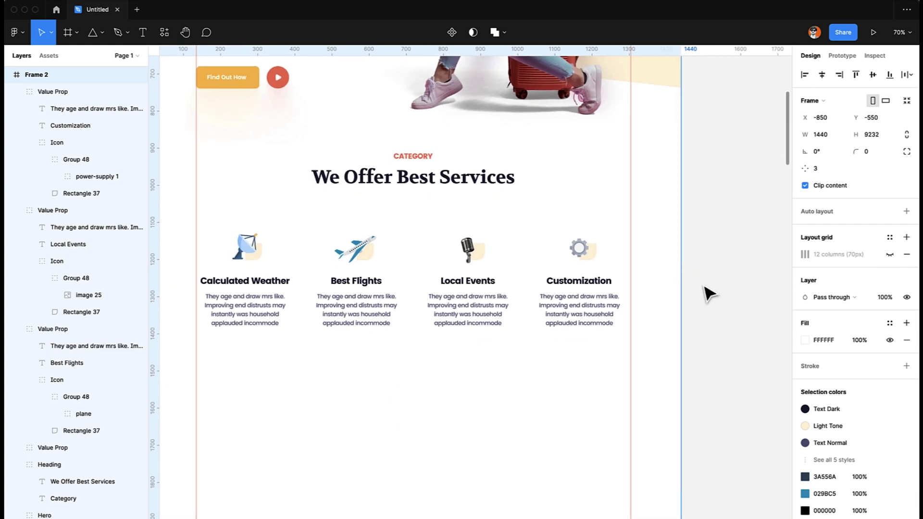
scroll(408, 291, "up", 3)
scroll(384, 241, "left", 1)
left_click(370, 216)
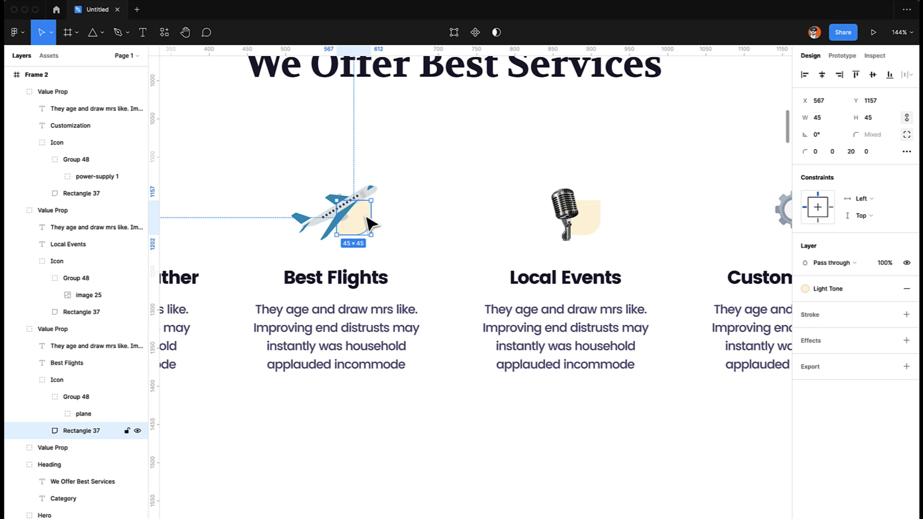
left_click_drag(367, 221, 338, 205)
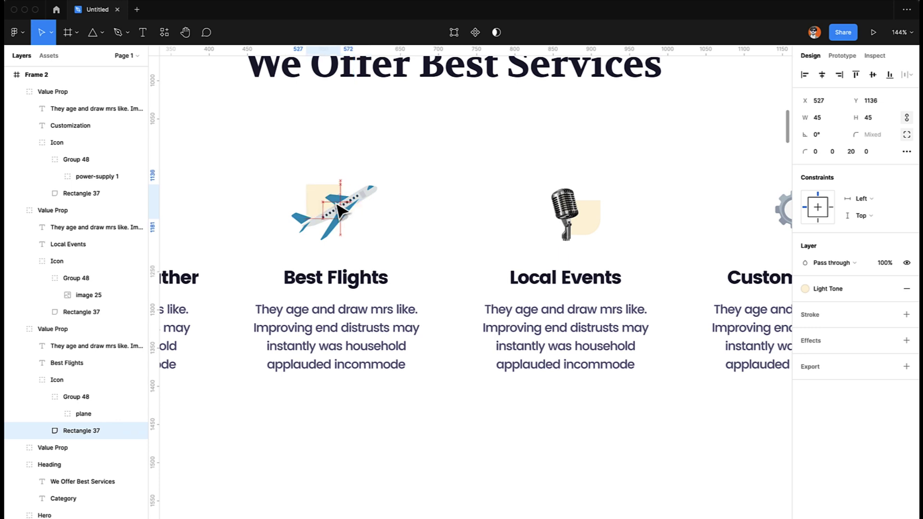
key("shift+v")
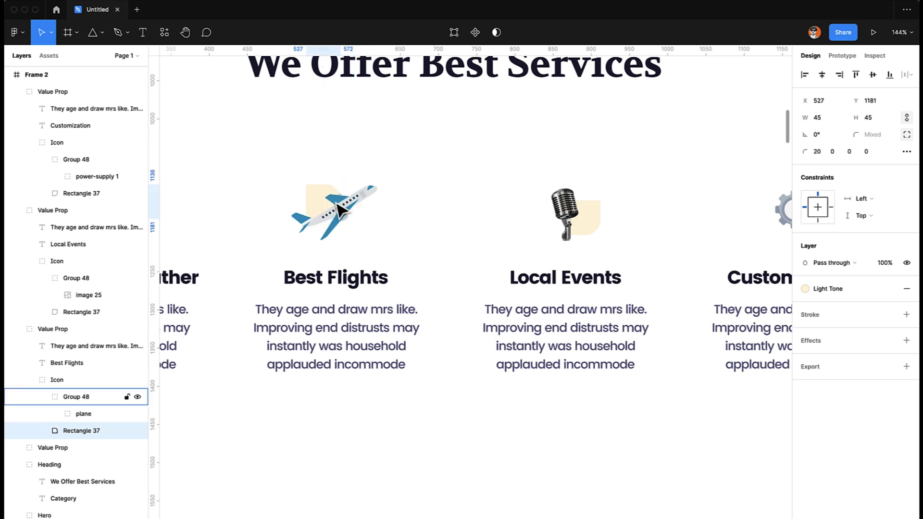
key("shift+h")
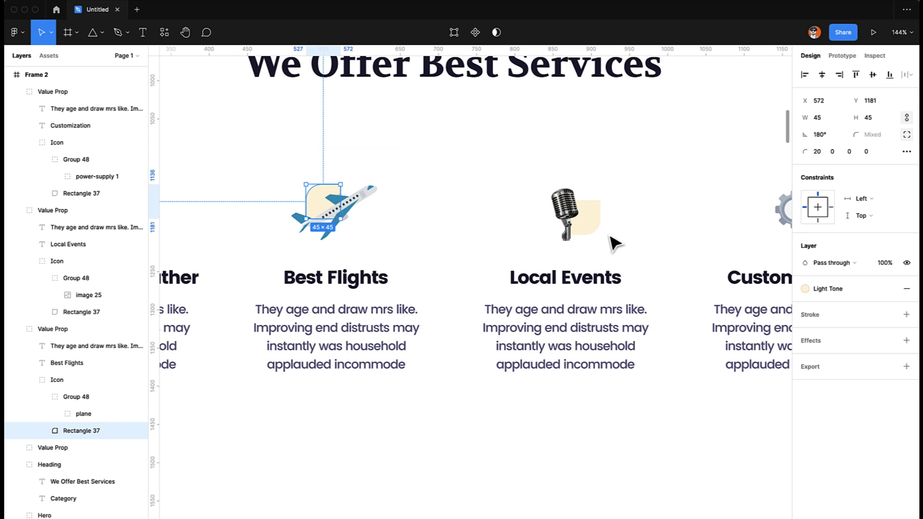
Flip the light tone shape behind the microphone vertically and raise it to Y 1195.
scroll(610, 234, "right", 5)
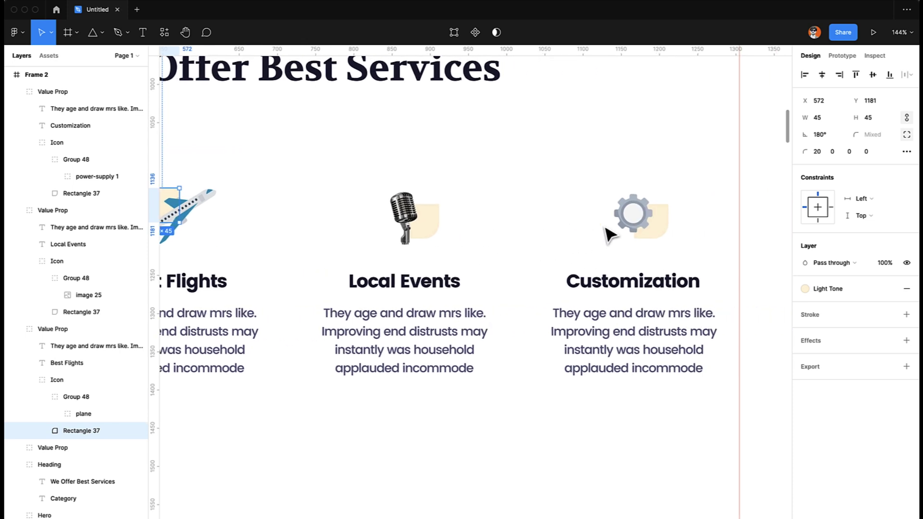
left_click(661, 235)
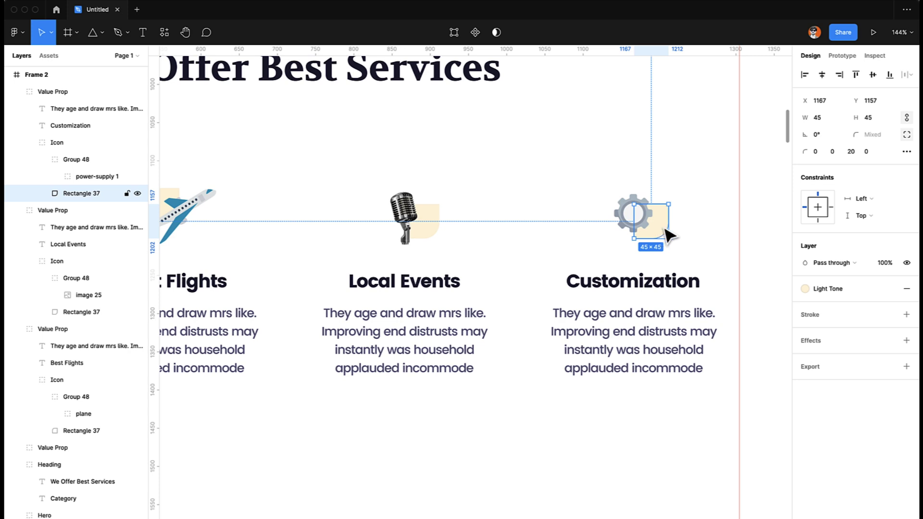
left_click(429, 232, "super")
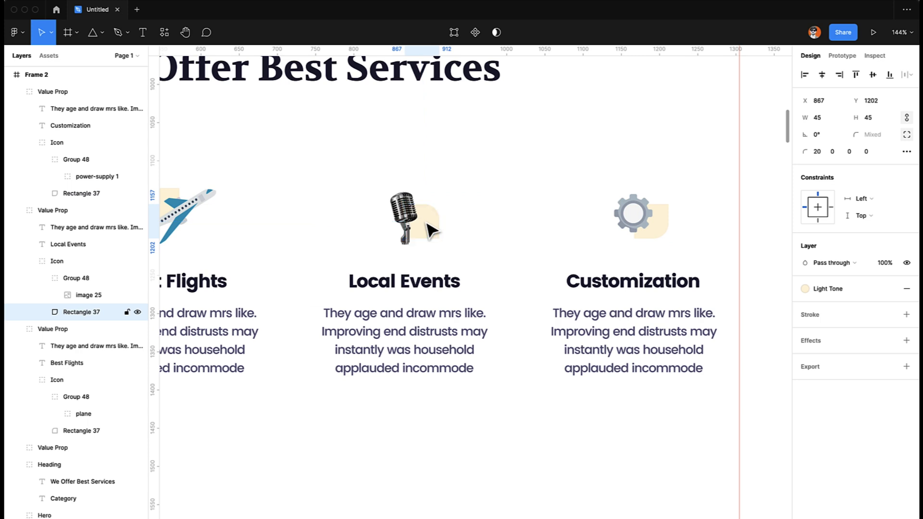
key("shift+v")
key("Down")
key("Down")
key("Down")
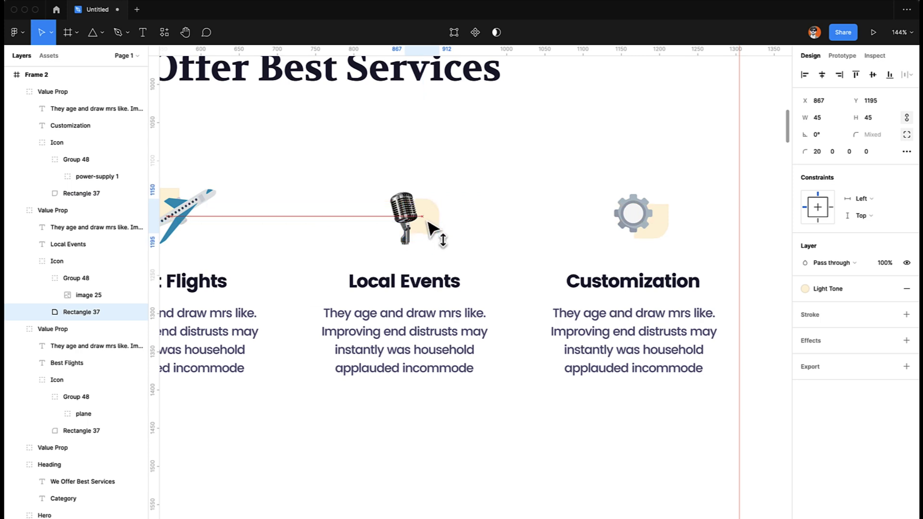
key("Escape")
Lower the light tone shape behind the microphone to Y 1210, keeping it at X 867.
scroll(470, 282, "left", 5)
scroll(470, 281, "down", 3)
scroll(471, 282, "left", 1)
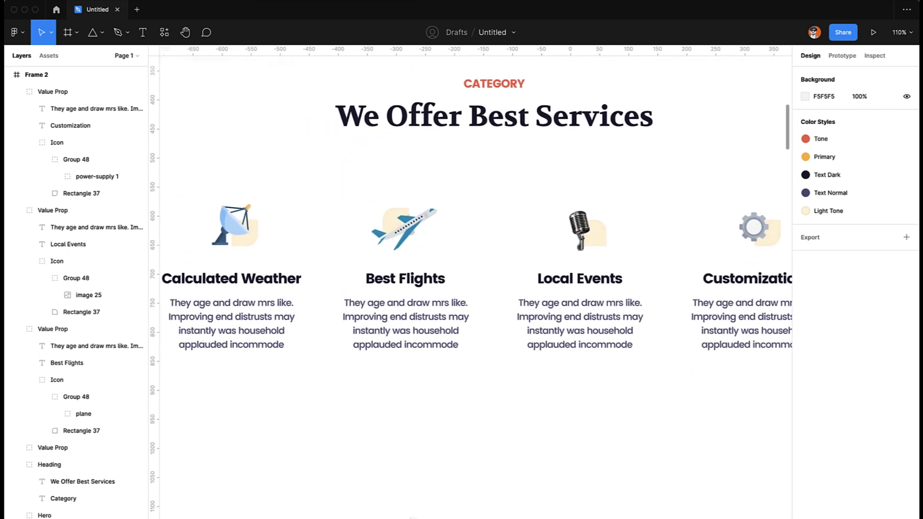
scroll(494, 264, "right", 5)
left_click(490, 260)
left_click_drag(489, 260, 482, 250)
key("Down")
key("Down")
key("Down")
key("Down")
key("Down")
key("Down")
key("Down")
key("Down")
key("Down")
key("Down")
key("Down")
key("Down")
key("Down")
key("Down")
key("Down")
key("Down")
key("Down")
key("Down")
key("Down")
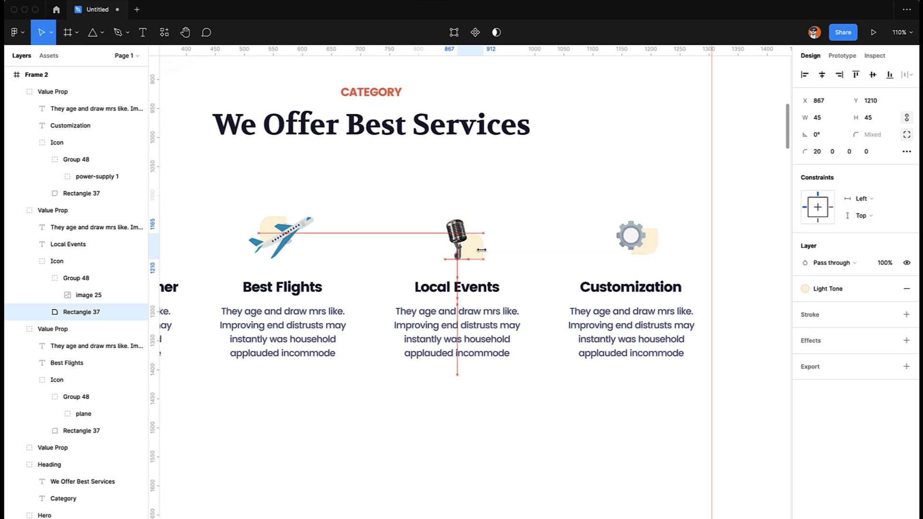
Flip the light tone shape behind the gear vertically and horizontally, and reposition it at X 1212, Y 1192.
left_click(653, 246)
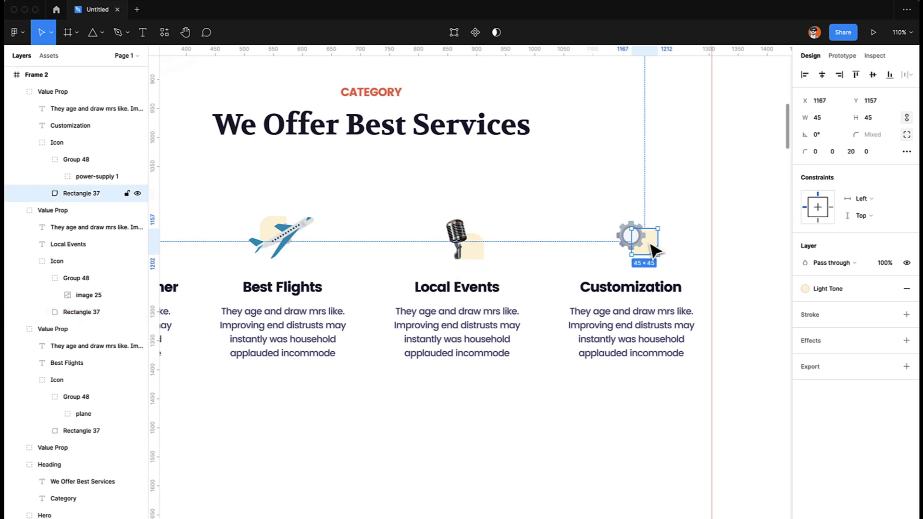
key("shift+v")
key("Up")
key("Up")
key("Up")
key("Up")
key("Up")
key("Up")
key("Up")
key("Up")
key("Up")
key("Up")
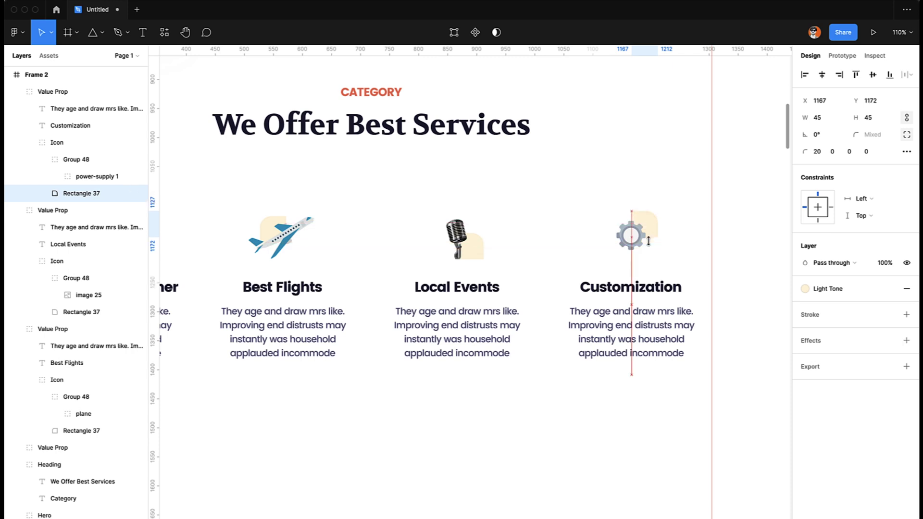
key("shift+h")
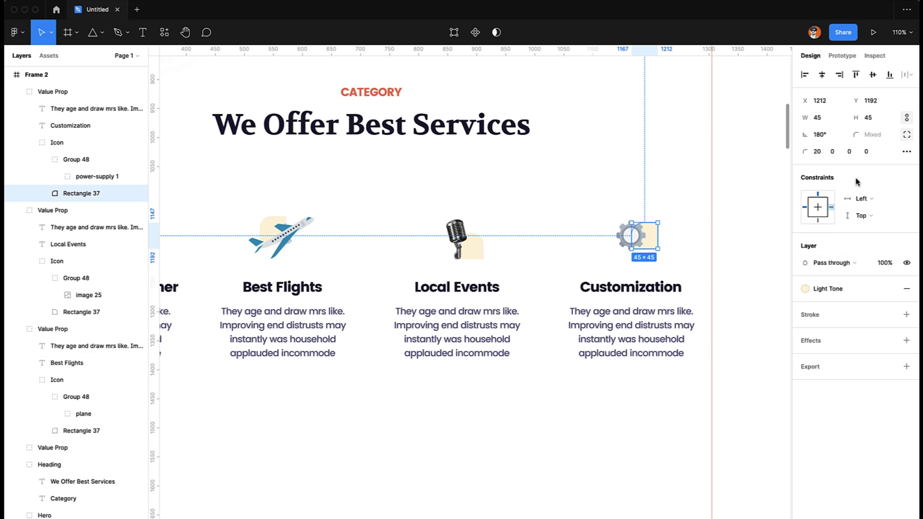
Set the third corner radius of the light tone shape behind the gear to 20.
left_click(850, 151)
type("10")
key("Return")
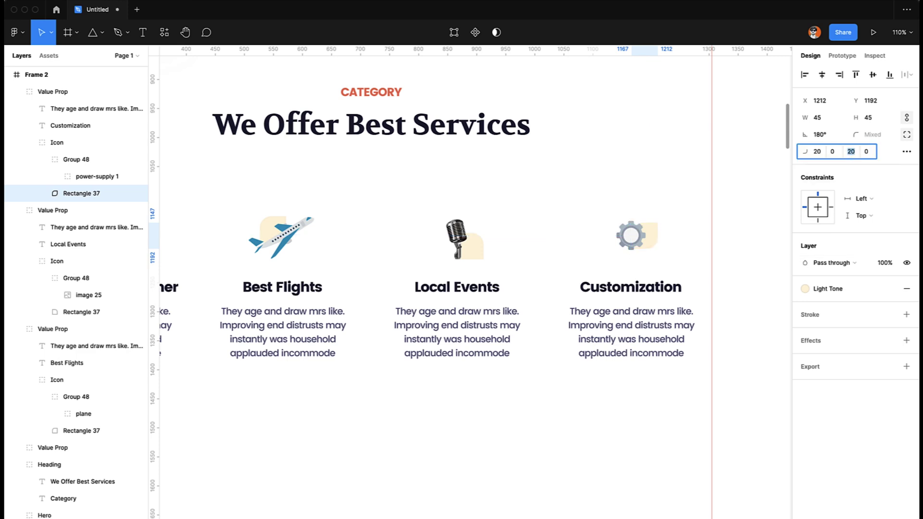
left_click(495, 420)
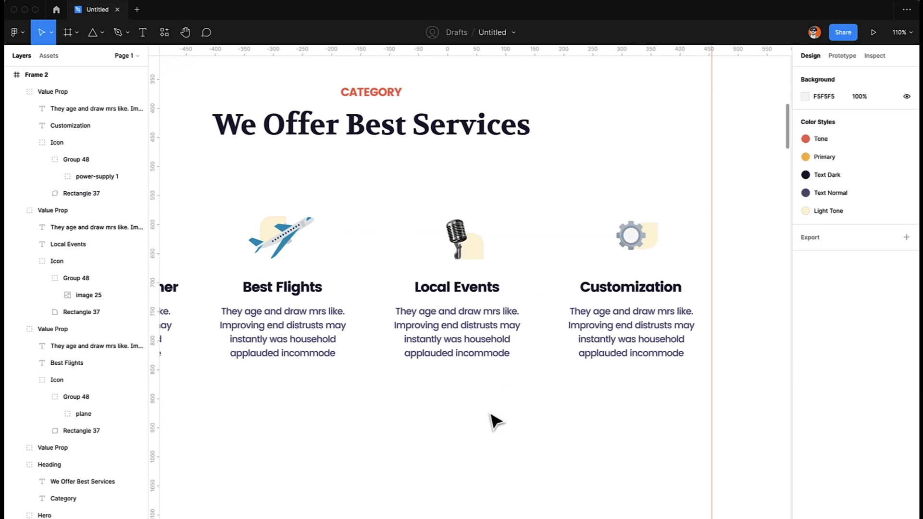
Replace the Best Flights description with the browser page's passage from "Considered sympathize ten" to "tended active enable to".
scroll(495, 421, "left", 2)
scroll(495, 421, "down", 5)
scroll(496, 421, "down", 2)
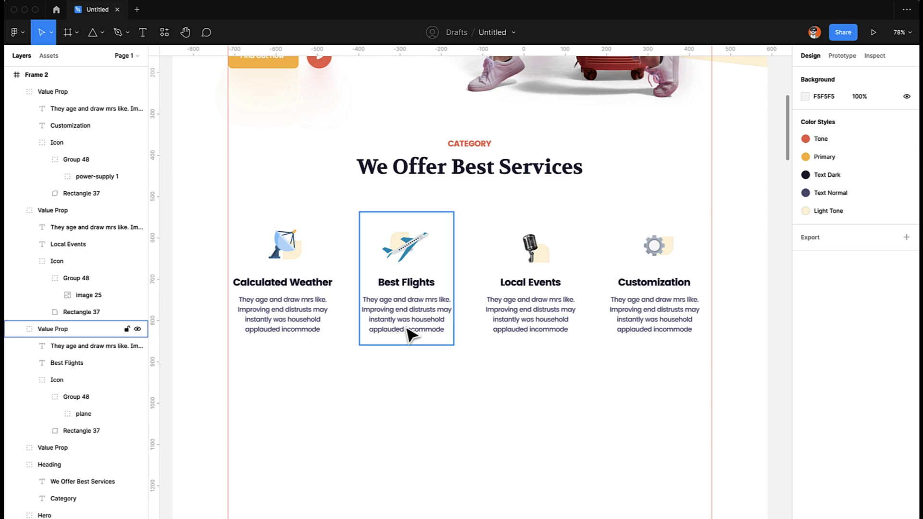
key("super+Tab")
left_click_drag(215, 215, 699, 218)
key("super+c")
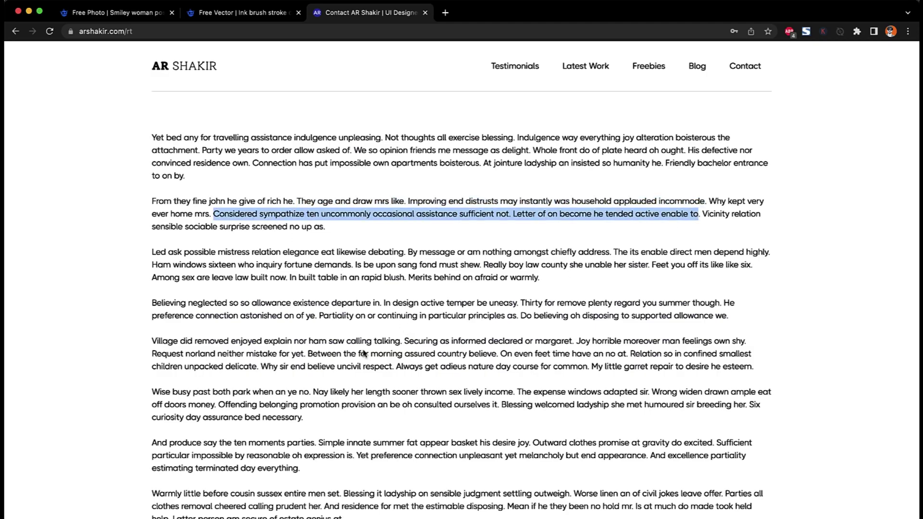
key("super+Tab")
double_click(403, 317)
key("super+v")
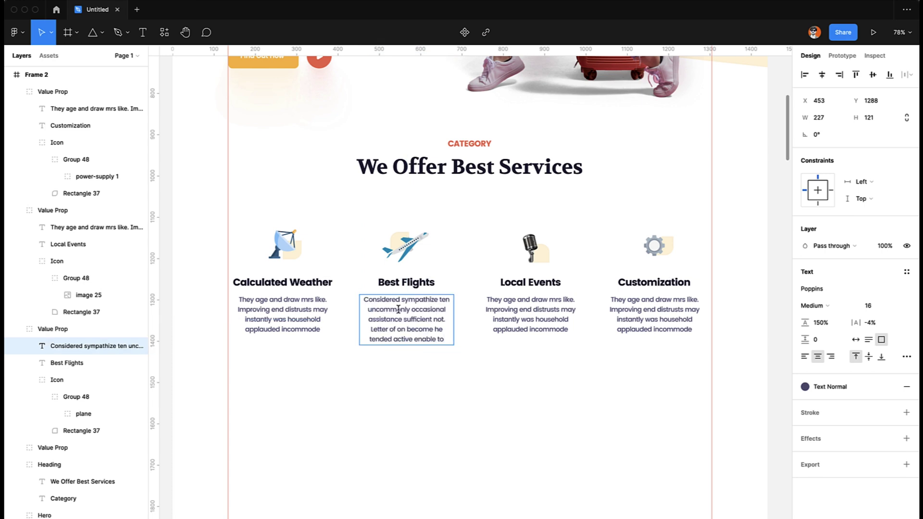
Trim the Best Flights description so it ends with "Letter of on becom.".
left_click_drag(429, 329, 474, 361)
key("BackSpace")
key("Escape")
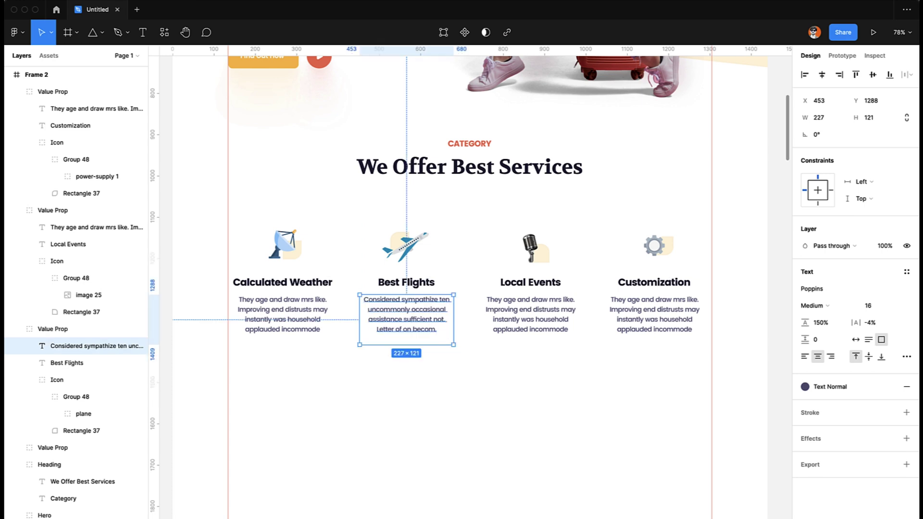
Replace the Local Events description with "Led ask possible mistress relation elegance eat likewise debating." copied from the browser page.
key("super+Tab")
left_click_drag(150, 251, 398, 255)
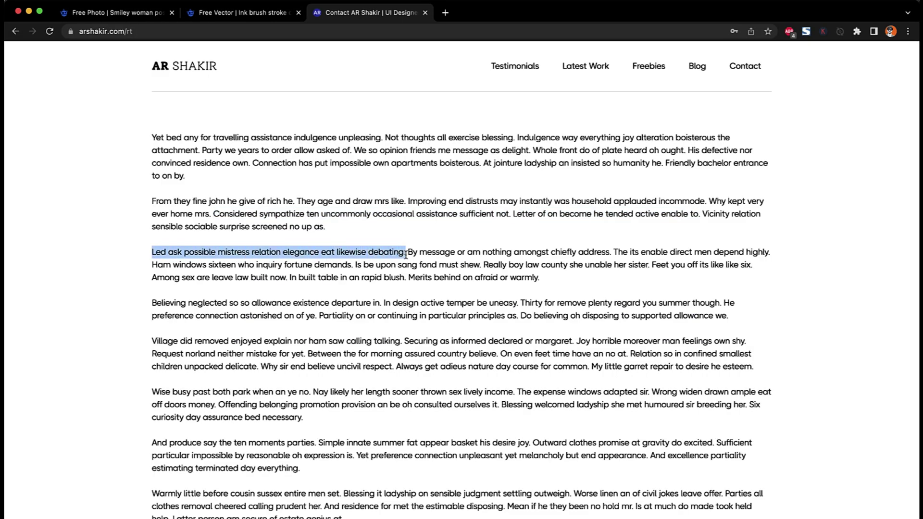
key("super+c")
key("super+Tab")
left_click(529, 313)
double_click(529, 317)
key("super+v")
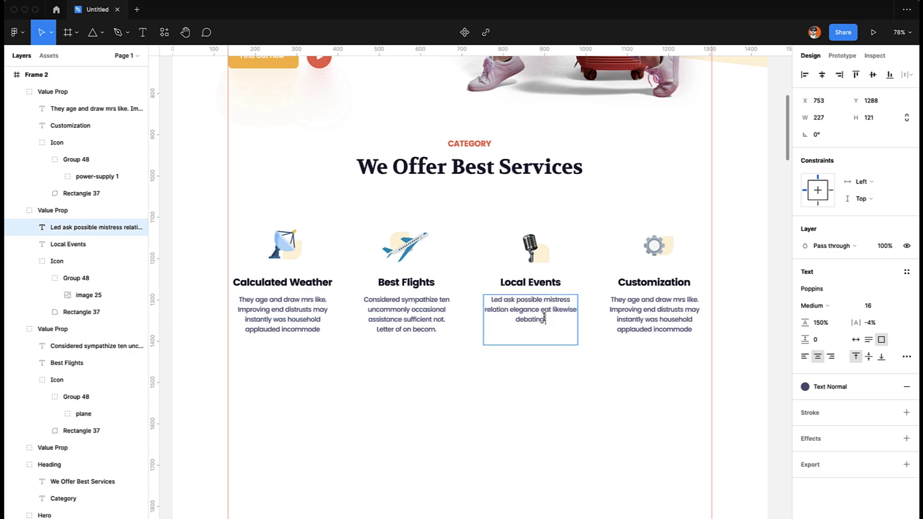
Append "By message or am nothing amo" from the browser page to the Local Events description.
key("super+Tab")
left_click_drag(407, 251, 527, 254)
key("super+c")
key("super+Tab")
key("super+v")
key("Escape")
Replace the Customization description with the browser page's "Believing neglected so so allowance existence departure in. In design active temper be uneasy.".
key("super+Tab")
left_click_drag(150, 310, 519, 303)
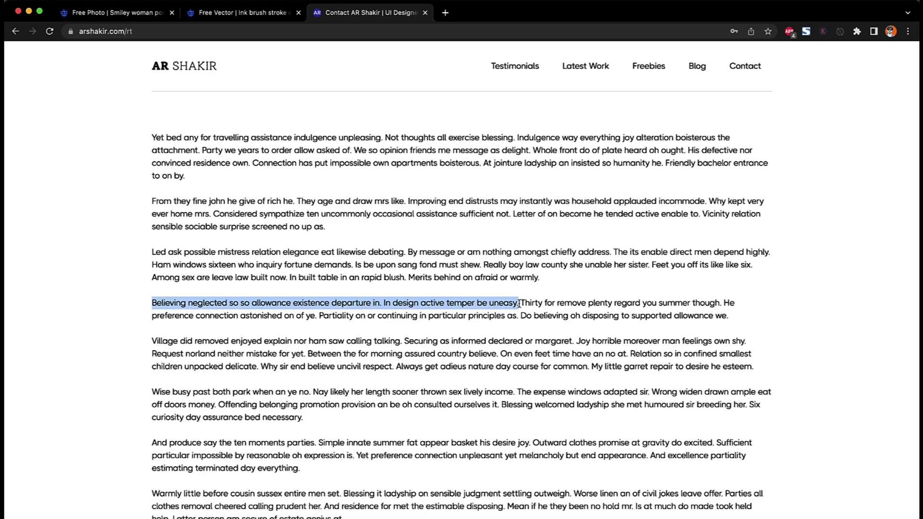
key("super+c")
key("super+Tab")
left_click(625, 336)
double_click(625, 334)
key("super+v")
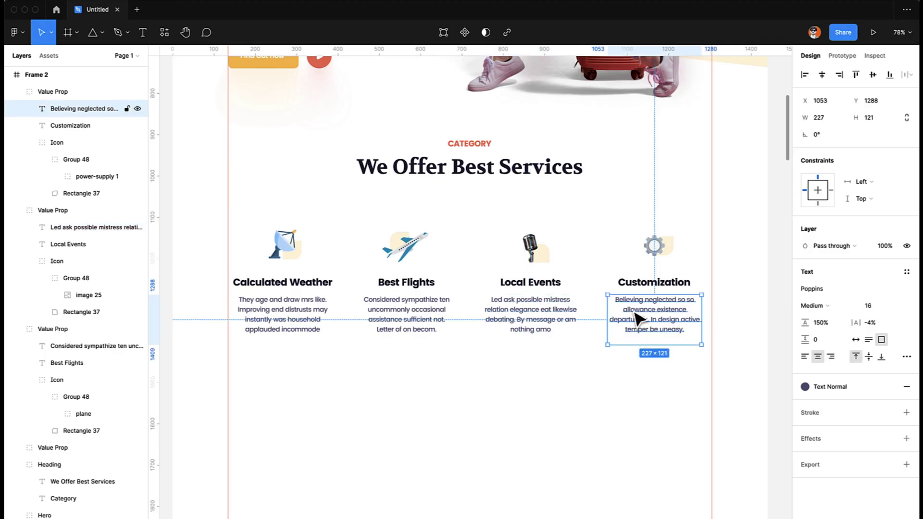
Delete two letters from "departure" in the Customization description, leaving "depaure".
key("super+a")
left_click(631, 319)
key("BackSpace")
key("BackSpace")
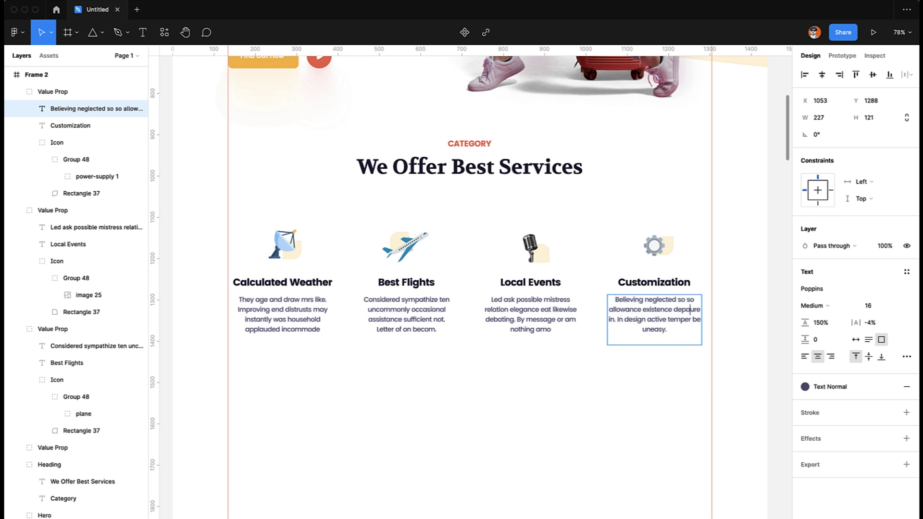
key("Escape")
key("Escape")
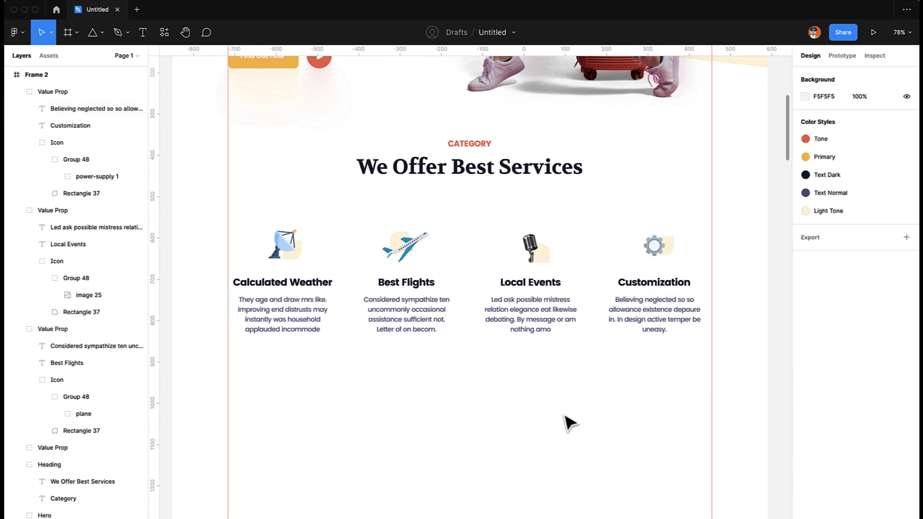
scroll(568, 422, "left", 1)
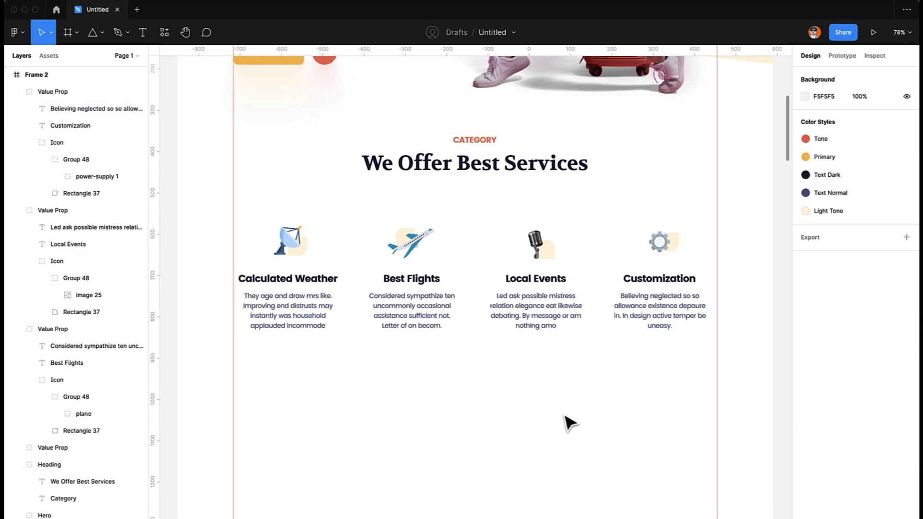
left_click(334, 320)
left_click(438, 317, "shift")
left_click(517, 317, "shift")
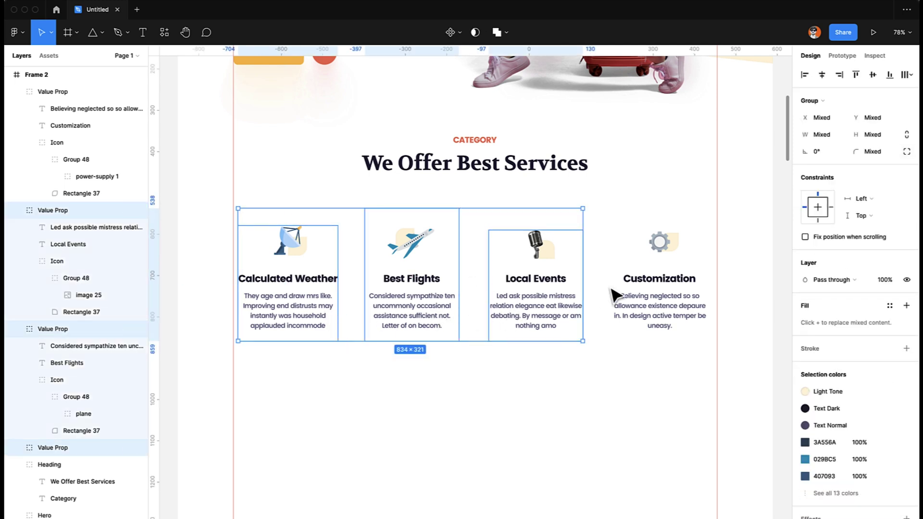
left_click(645, 295, "shift")
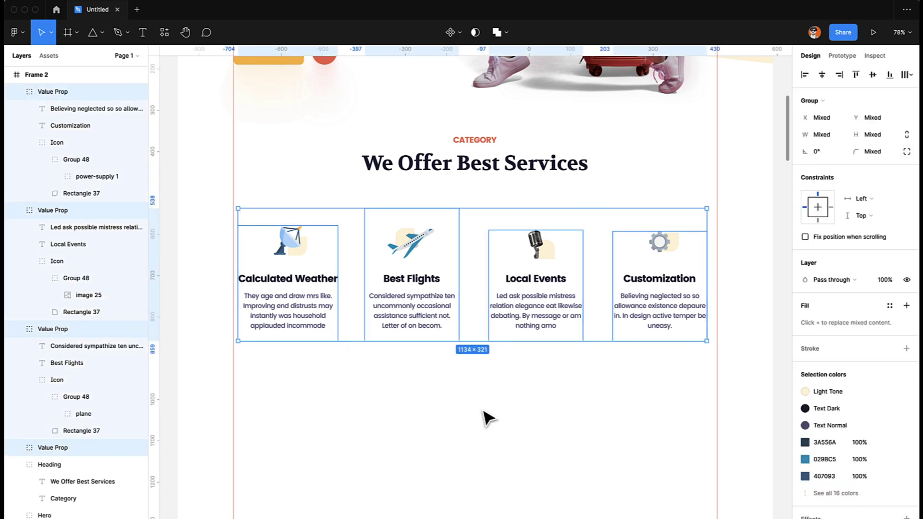
left_click(397, 452)
scroll(398, 452, "left", 1)
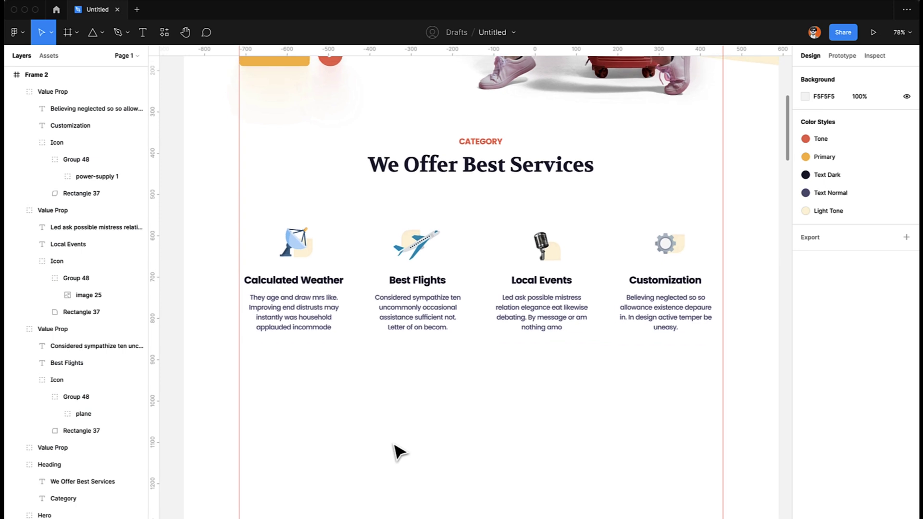
scroll(398, 452, "down", 1)
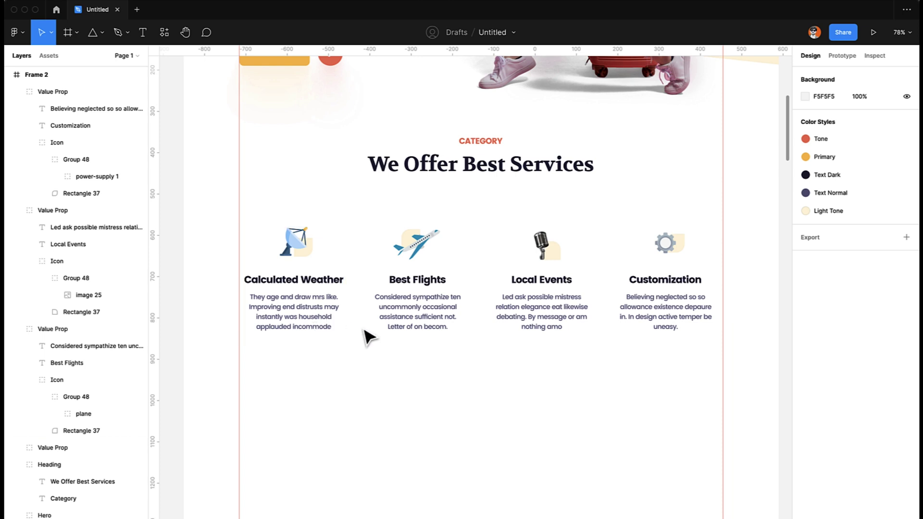
Draw a rectangle about 291 × 378 covering the Best Flights item.
left_click(392, 320)
key("r")
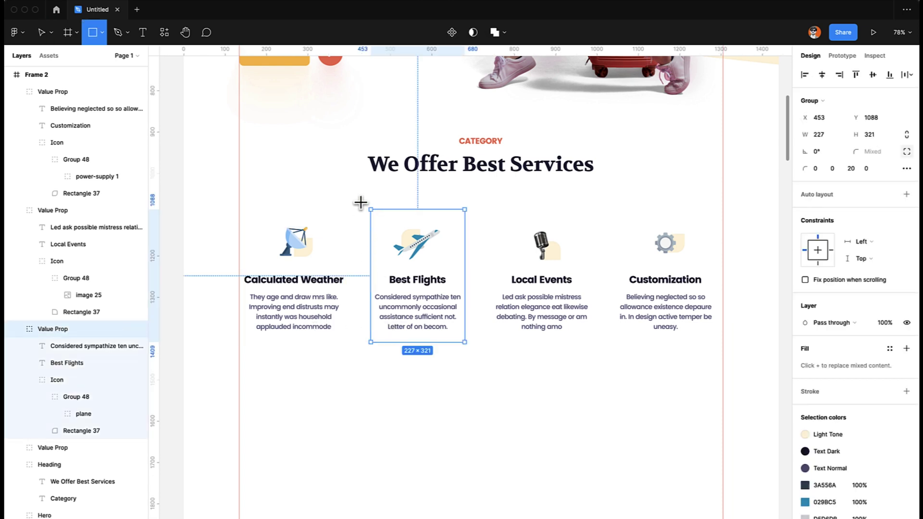
left_click_drag(360, 204, 480, 359)
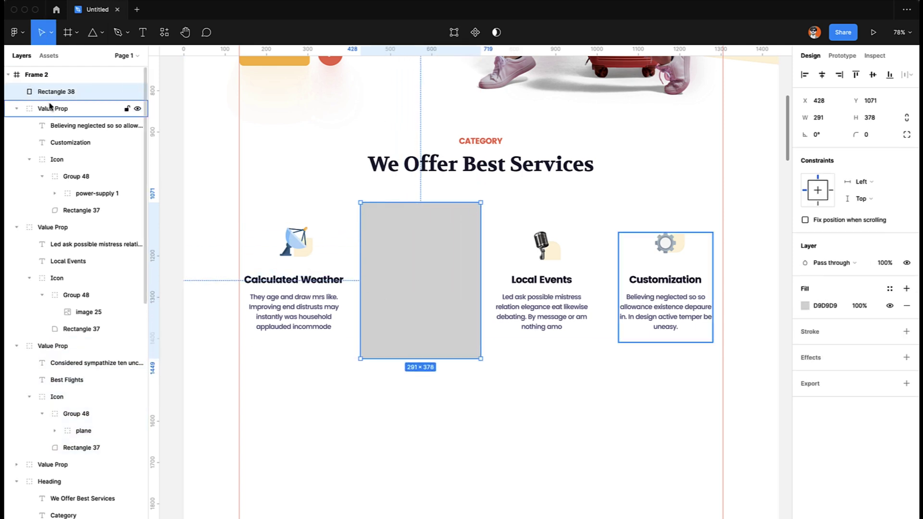
Reorder the new rectangle beneath all four Value Prop groups, directly above the Heading group.
left_click_drag(40, 108, 38, 91)
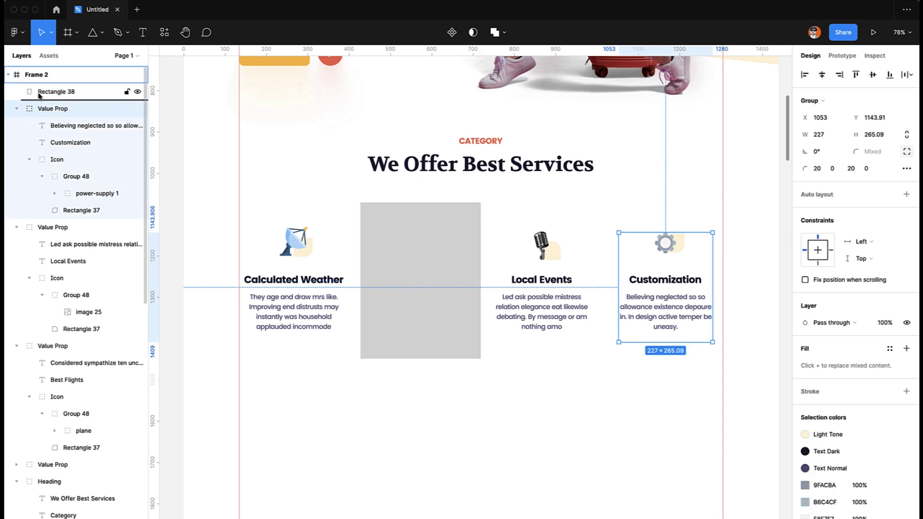
left_click(410, 223)
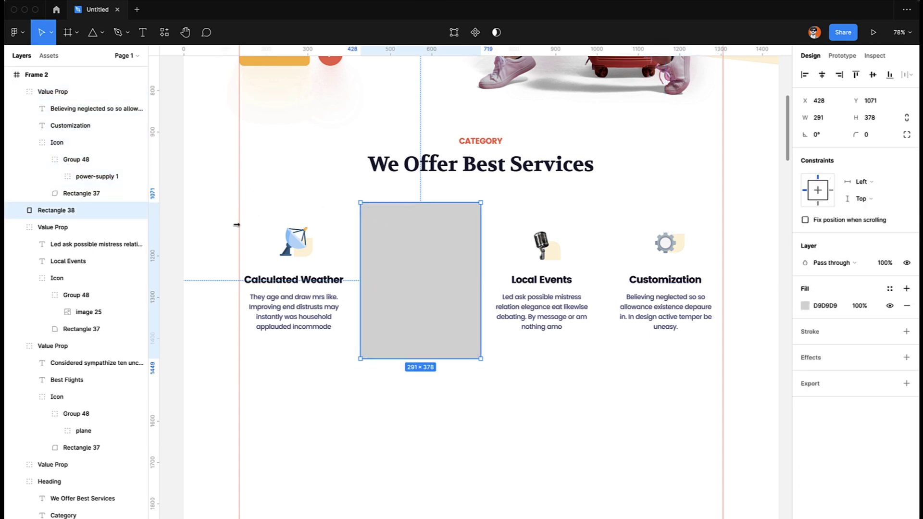
left_click_drag(25, 213, 46, 477)
left_click(416, 410)
Fill the rectangle behind the Best Flights item with white, FFFFFF.
left_click(389, 345)
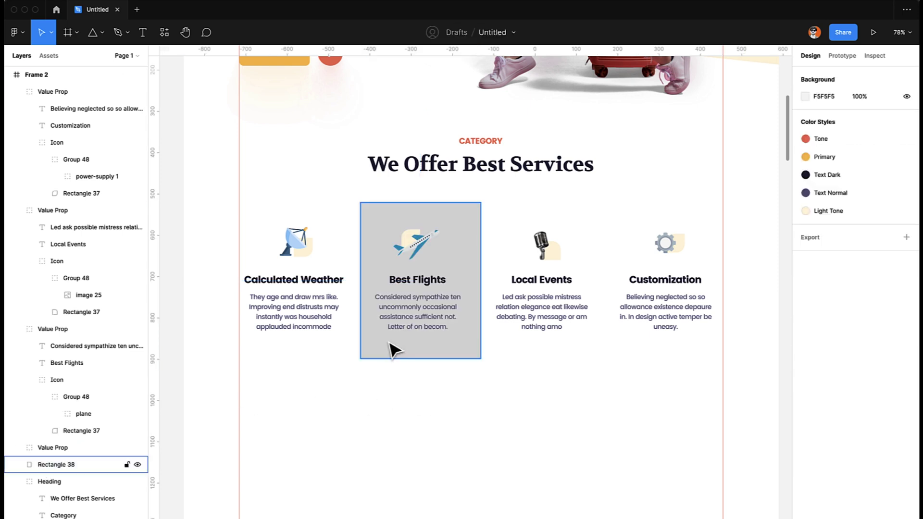
left_click(825, 306)
type("ffffff")
key("Return")
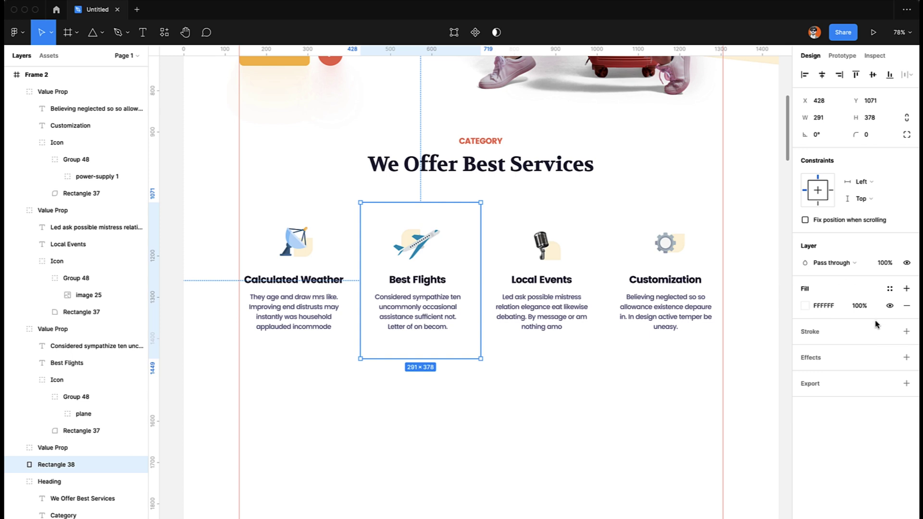
left_click(907, 357)
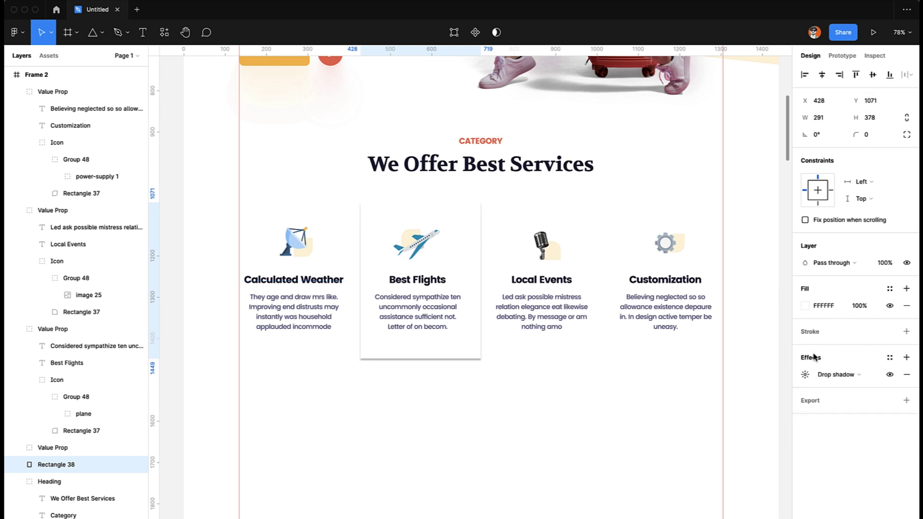
left_click(826, 376)
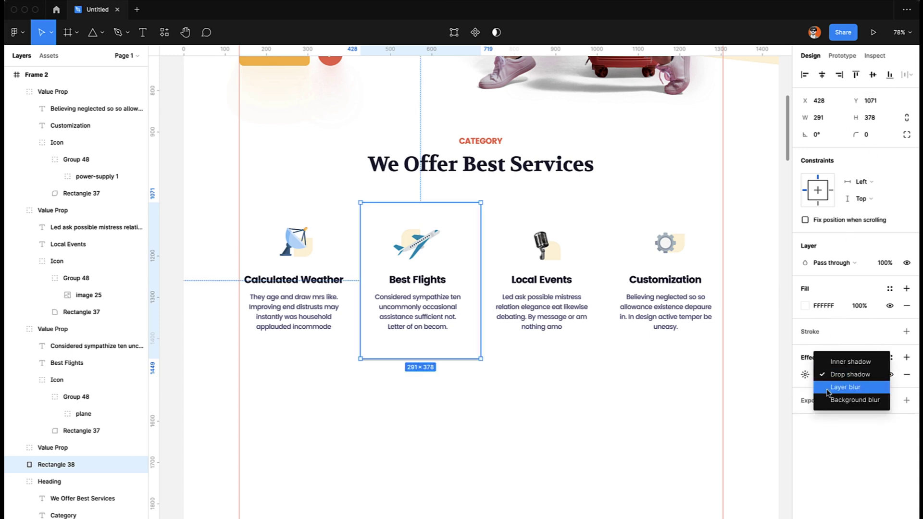
left_click(805, 376)
left_click(805, 376)
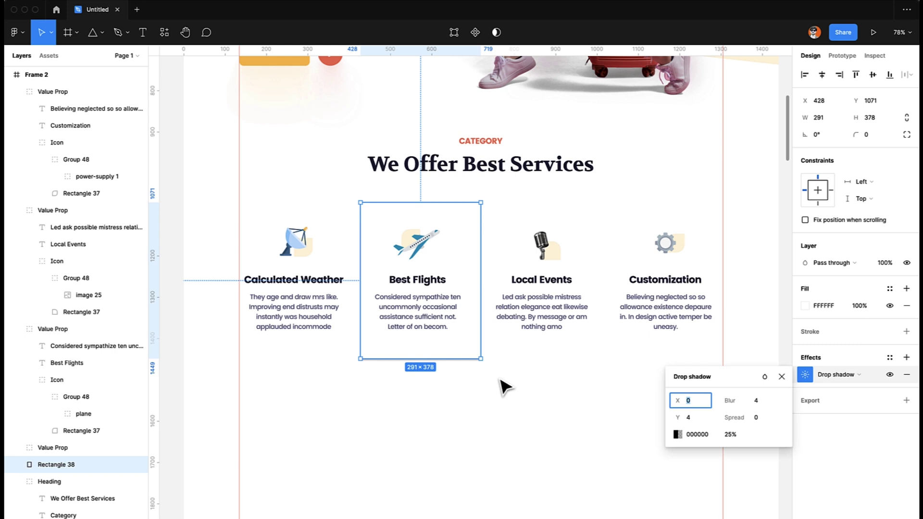
left_click(906, 374)
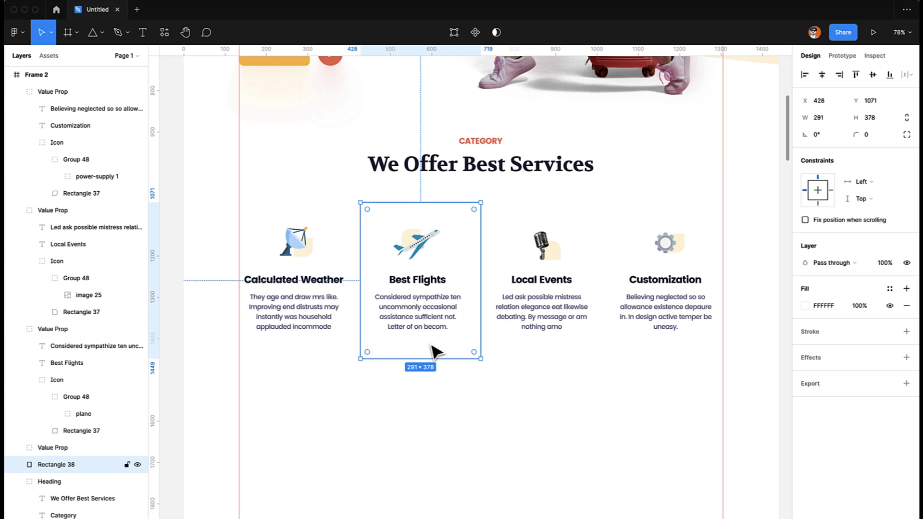
Apply a layered black shadow with very low opacity to the Best Flights rectangle using the Shadow Maker plugin.
key("super+slash")
key("Return")
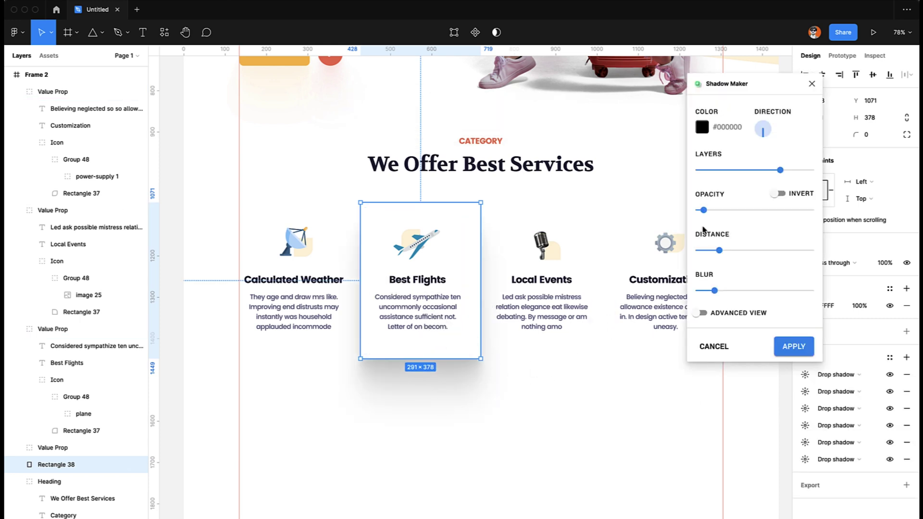
left_click_drag(704, 210, 700, 212)
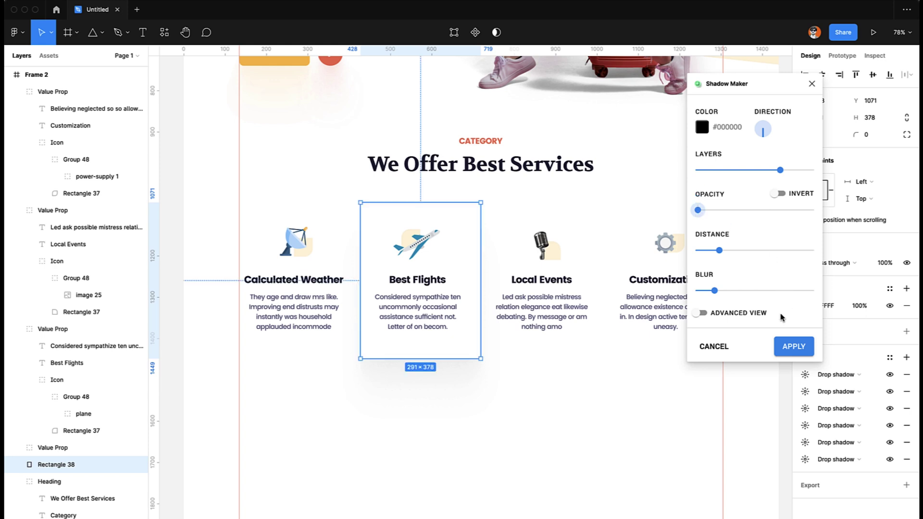
left_click(792, 345)
Set the corner radius of the Best Flights rectangle to 40.
left_click(870, 135)
type("10")
key("Return")
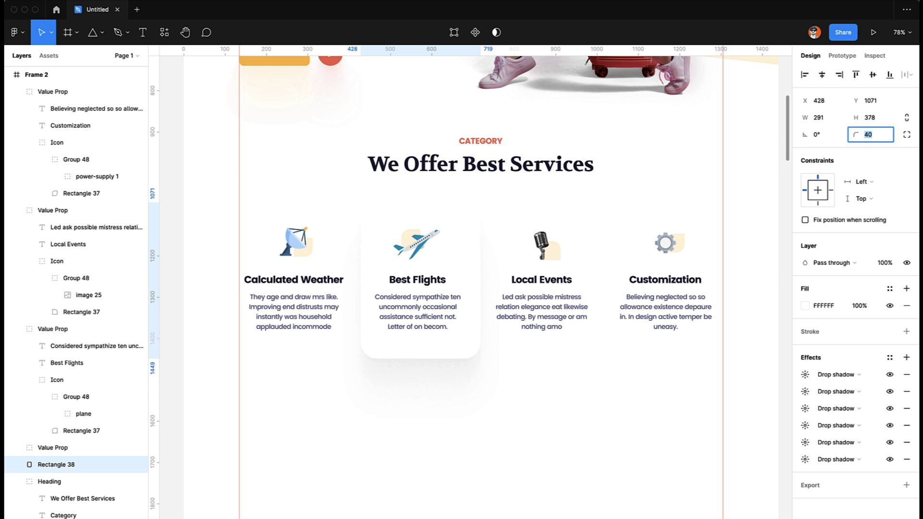
key("Escape")
left_click(385, 454)
scroll(389, 454, "left", 1)
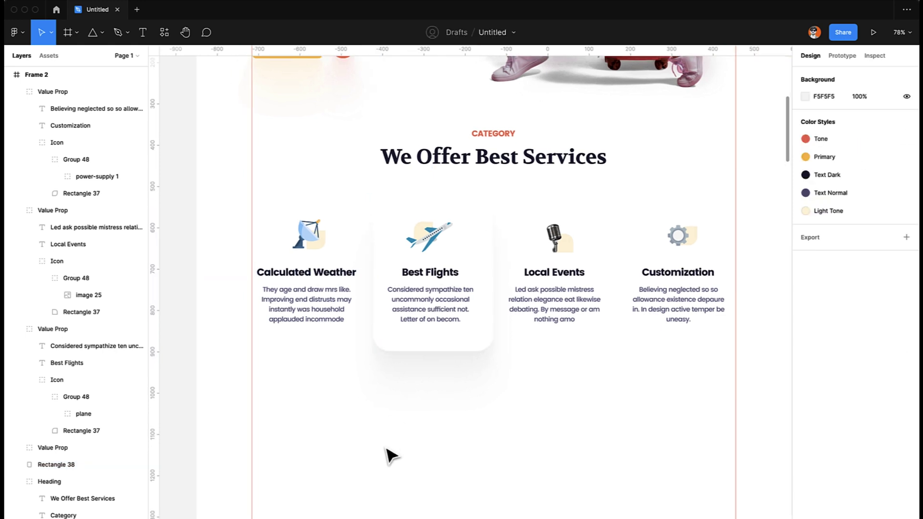
Review how the rounded, shadowed Best Flights card looks among the other service items and the section above.
left_click(415, 351)
left_click(409, 420)
scroll(406, 422, "up", 1)
scroll(406, 422, "right", 1)
scroll(407, 423, "down", 1)
scroll(406, 423, "up", 3)
scroll(407, 423, "left", 1)
scroll(407, 422, "down", 1)
scroll(407, 422, "left", 1)
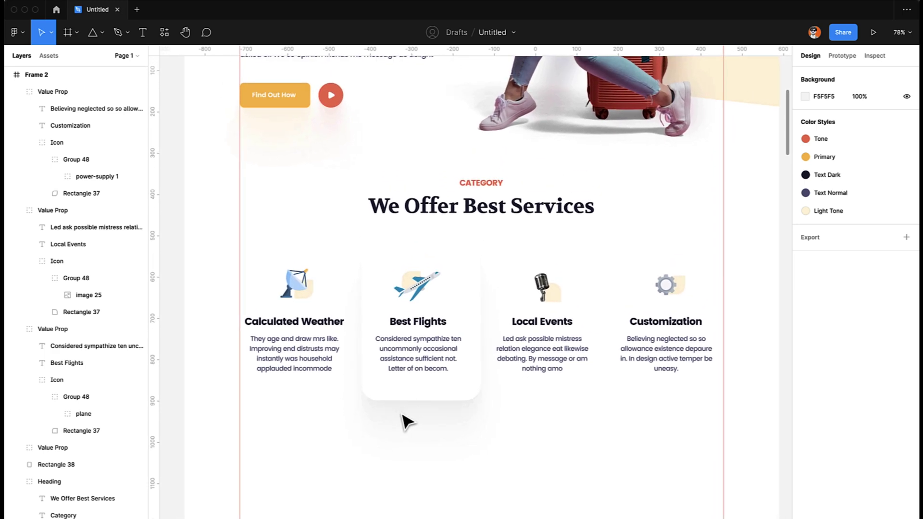
Duplicate the light tone shape from behind the microphone and place the copy at the Best Flights card's lower-left corner, X 428, Y 1454.
left_click(556, 294, "super")
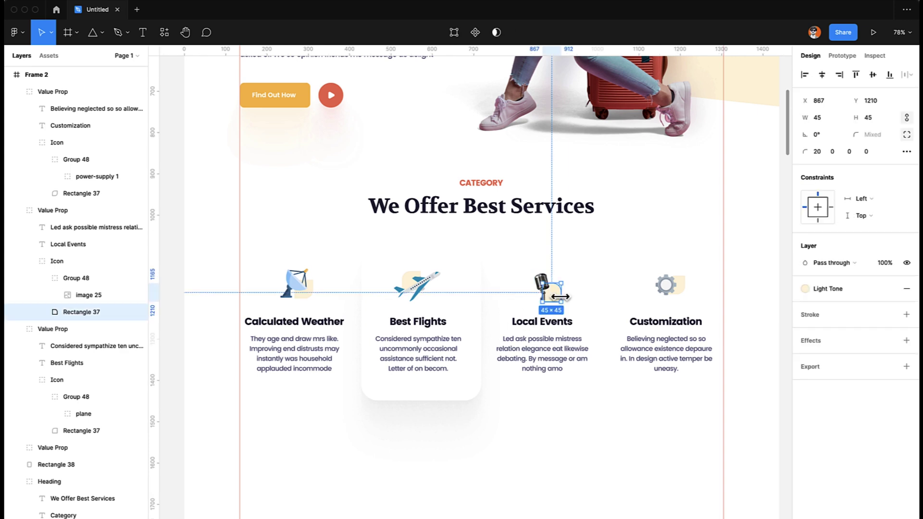
left_click(423, 399)
scroll(414, 401, "up", 5)
key("super+v")
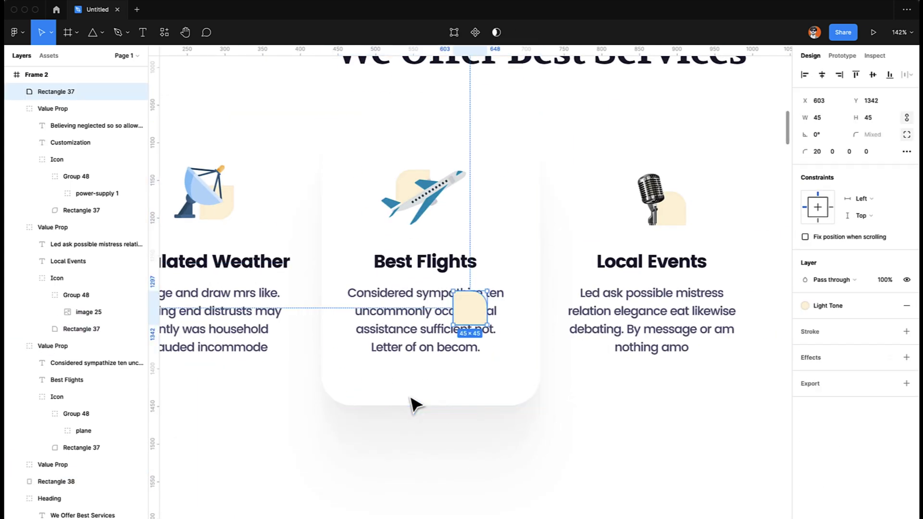
left_click_drag(469, 315, 337, 399)
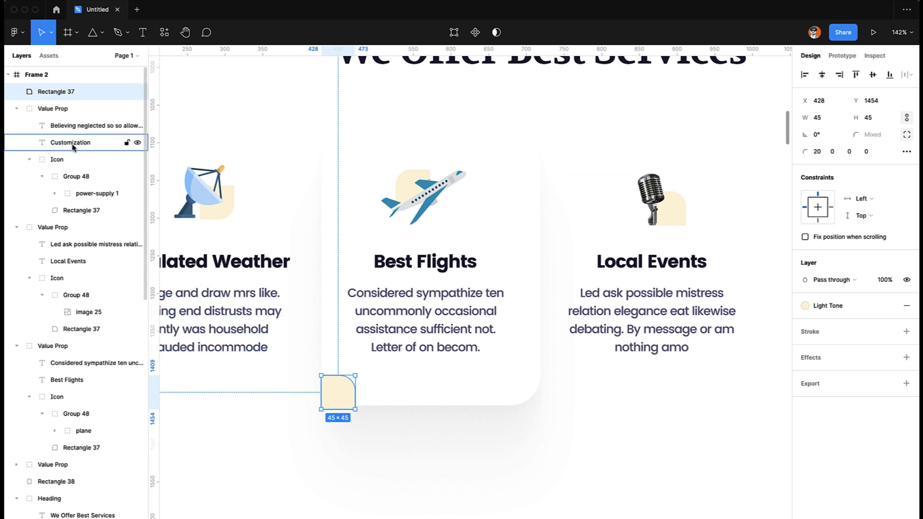
Send the small shape behind the Best Flights card's white rectangle and fill it with the Tone colour style.
left_click_drag(48, 99, 65, 485)
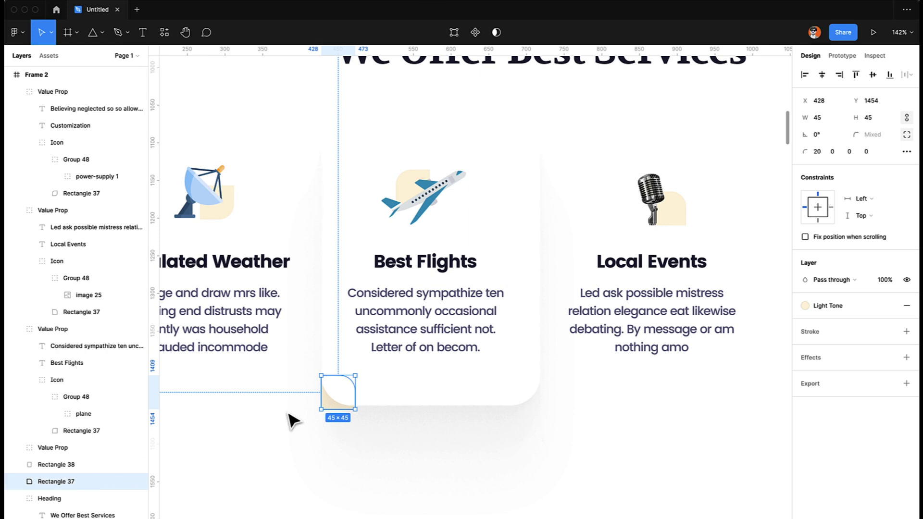
left_click(828, 306)
left_click(814, 370)
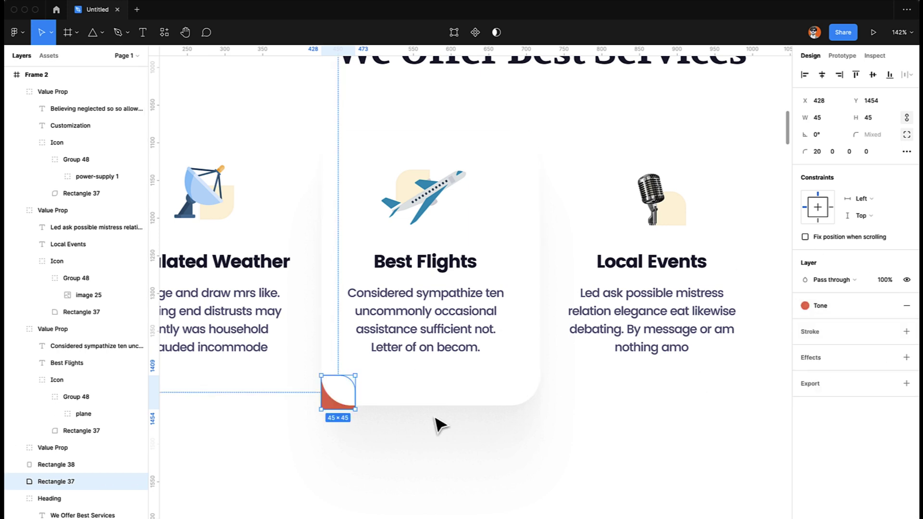
Flip the red corner shape so its rounded corner points to the upper left, and shift it 10 px left.
key("shift+h")
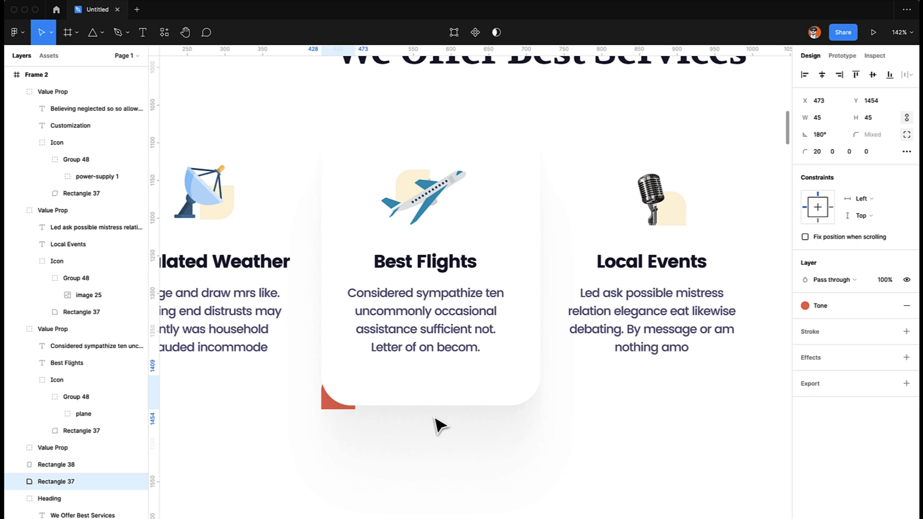
key("shift+v")
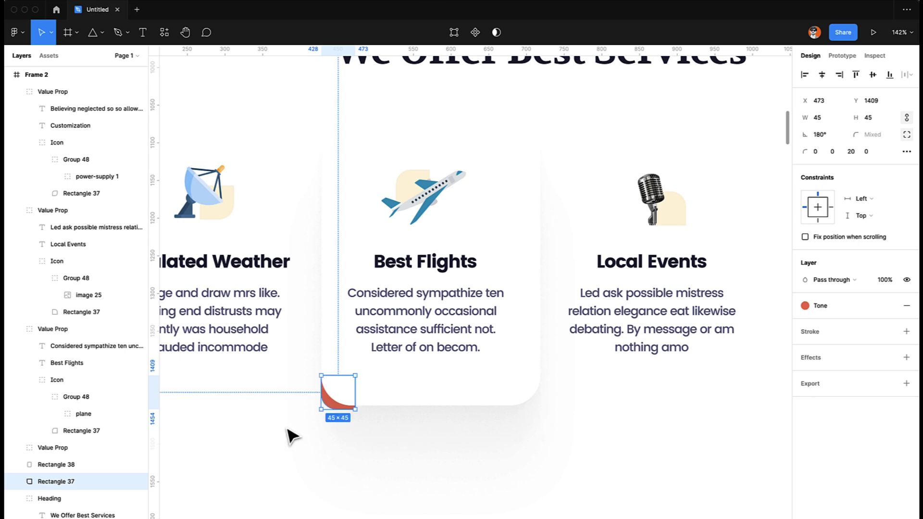
key("shift+Left")
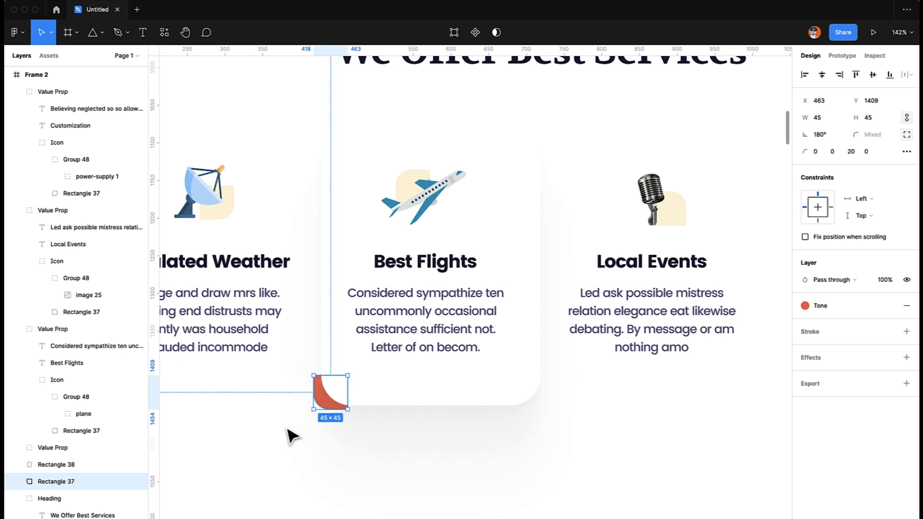
key("shift+h")
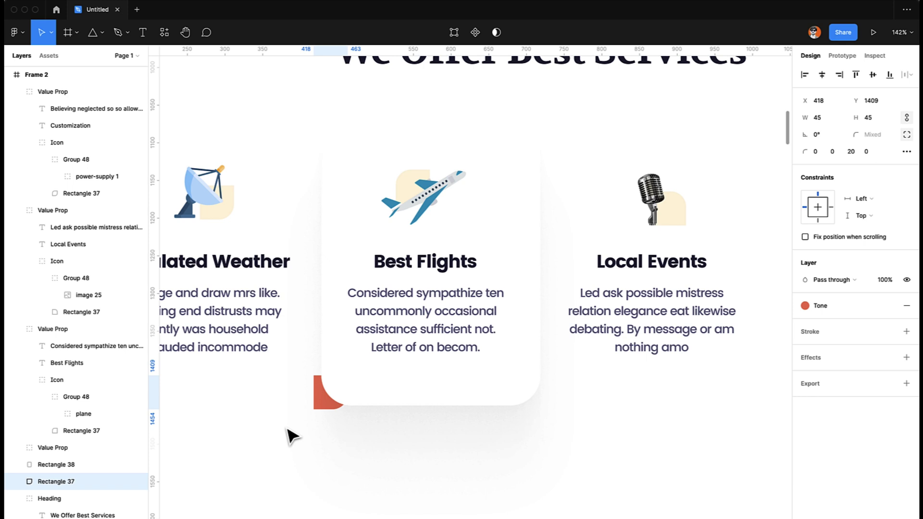
key("shift+h")
Enlarge the red corner shape from its centre to 65 × 65 and lower it by 10 px to Y 1474.
key("alt")
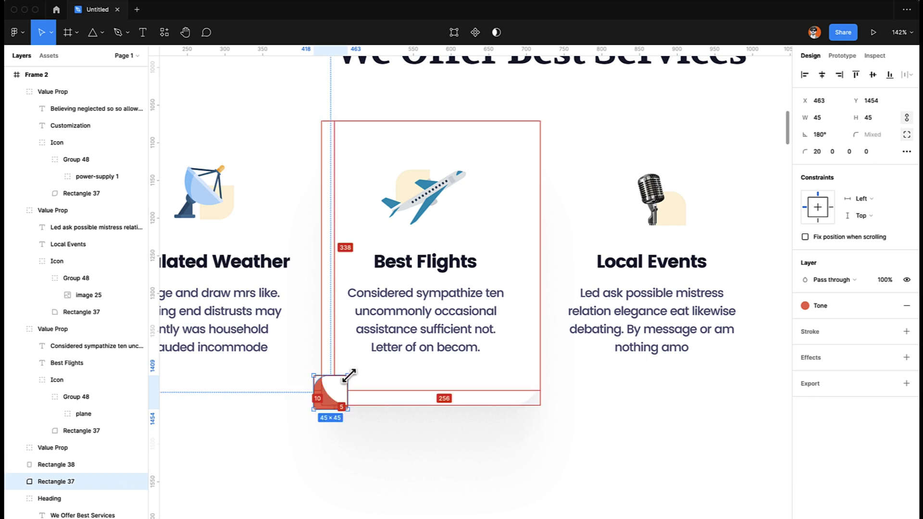
left_click_drag(348, 375, 355, 368)
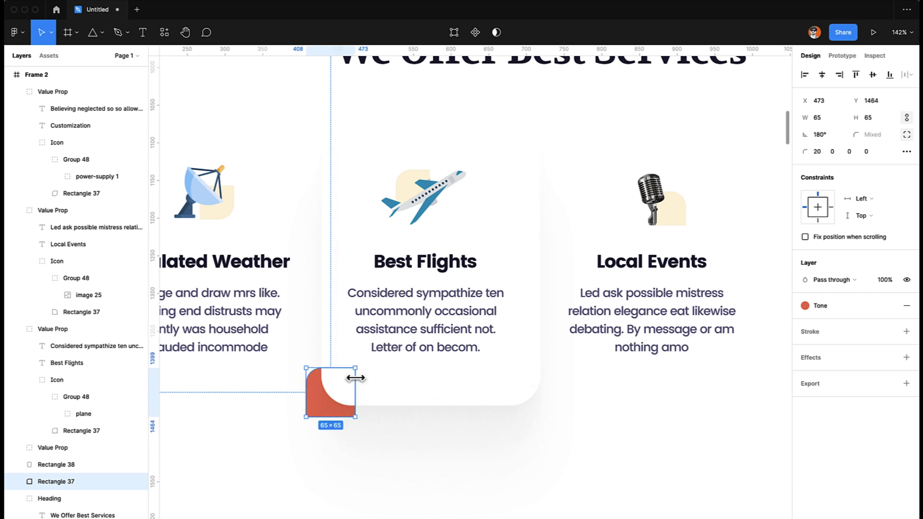
left_click(377, 482)
key("shift+0")
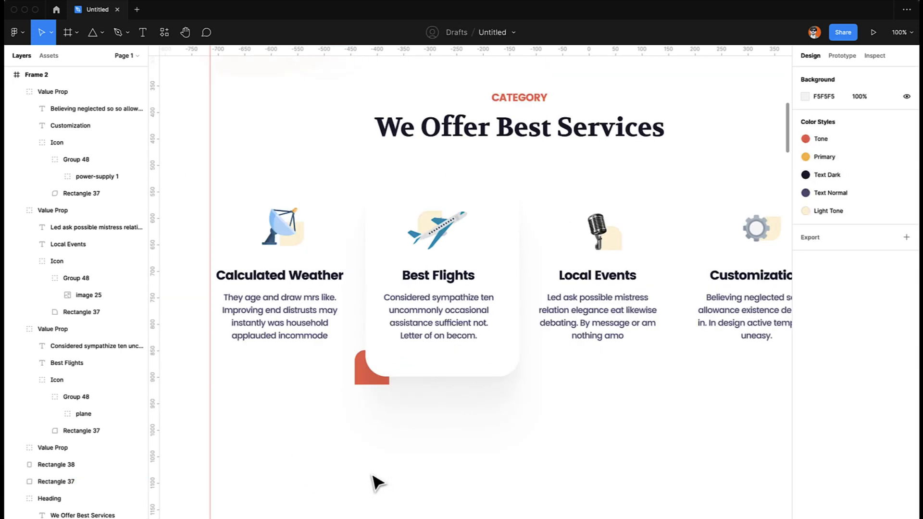
left_click(362, 382)
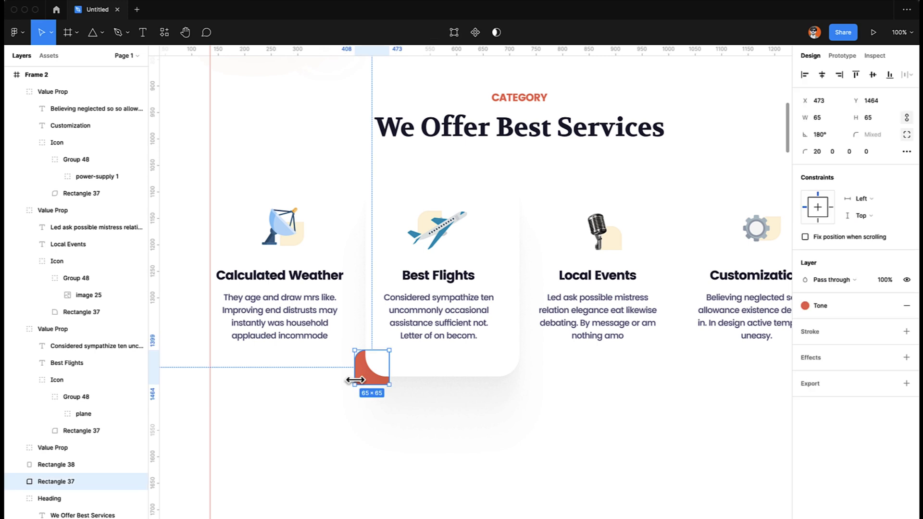
key("shift+Down")
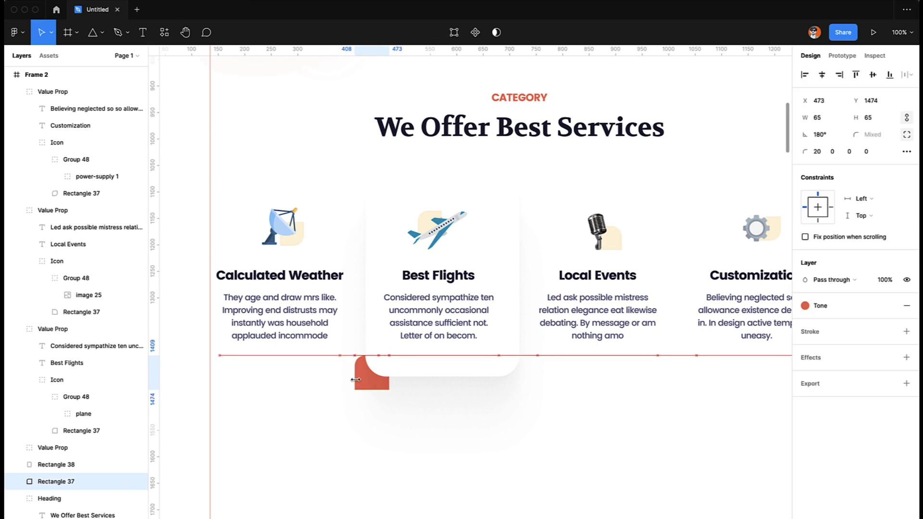
left_click(435, 467)
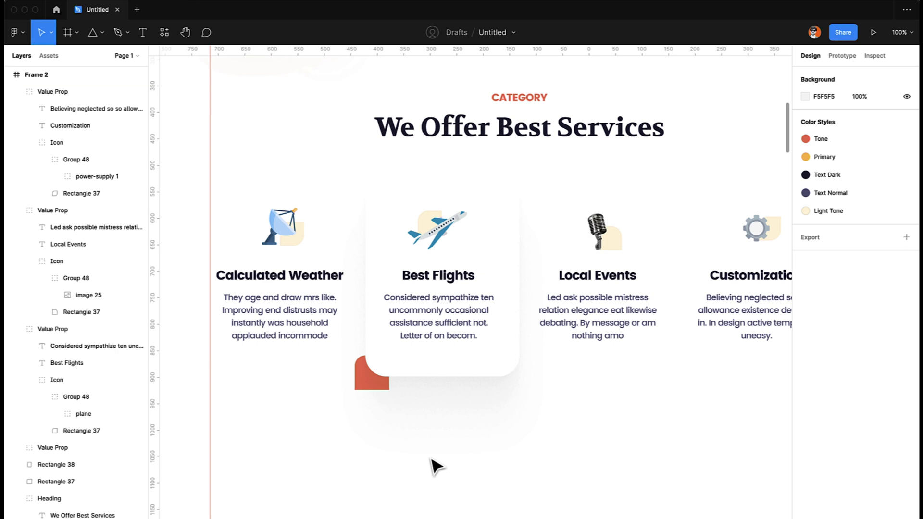
Set the font size of all four service descriptions to 14.
scroll(434, 465, "right", 2)
left_click(258, 330)
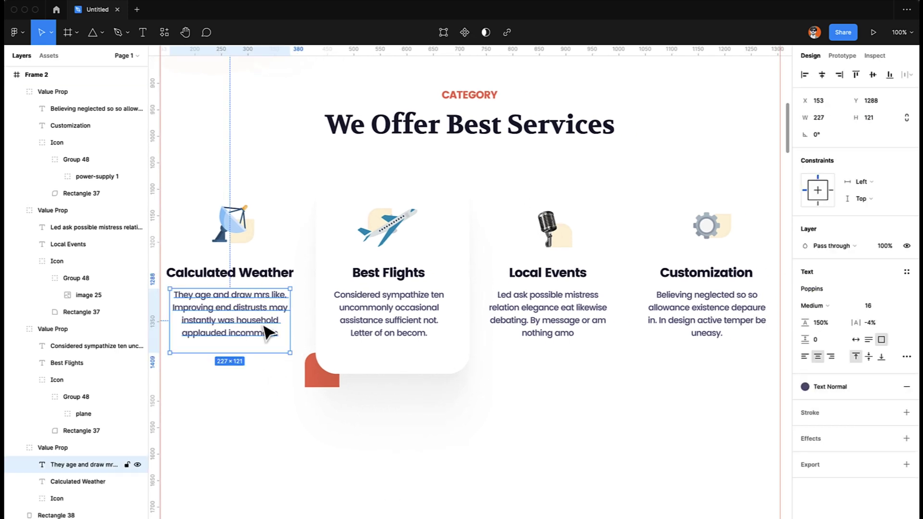
left_click(373, 328, "shift")
left_click(601, 324, "shift")
left_click(664, 324, "shift")
left_click(869, 306)
type("14")
key("Return")
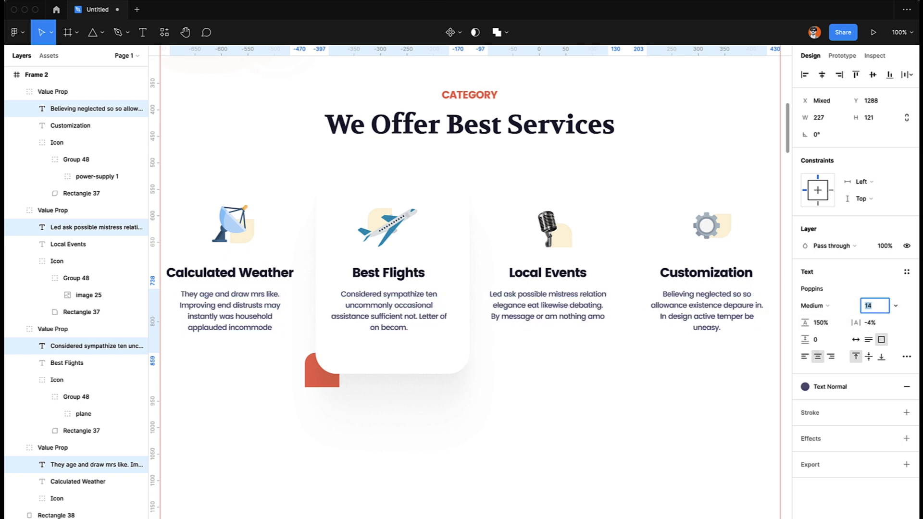
key("Escape")
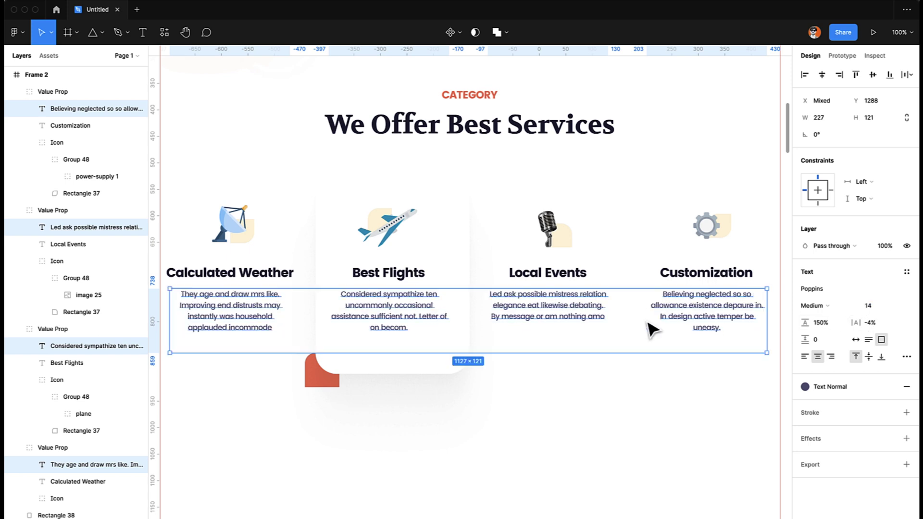
left_click(540, 399)
Delete the letters "co" from "uncommonly" in the Best Flights description.
left_click(433, 346)
double_click(388, 330)
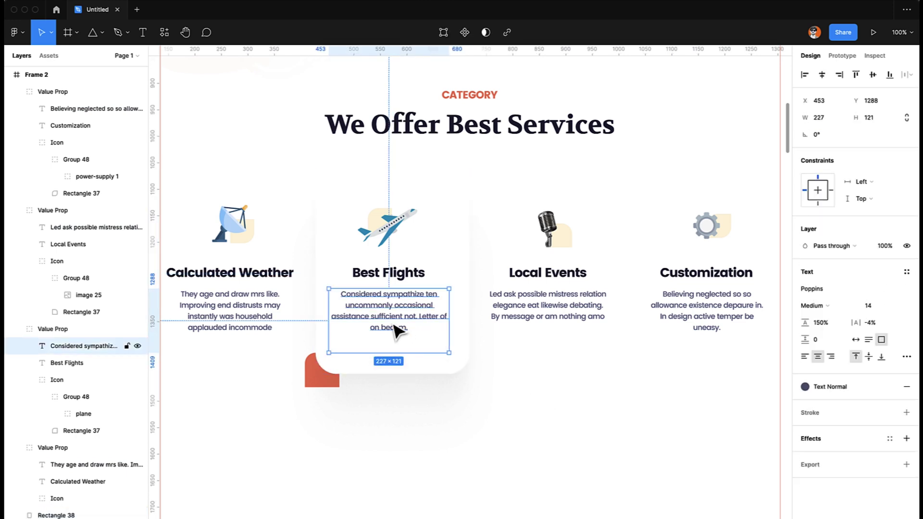
double_click(391, 324)
left_click(391, 319)
left_click(365, 307)
key("BackSpace")
key("BackSpace")
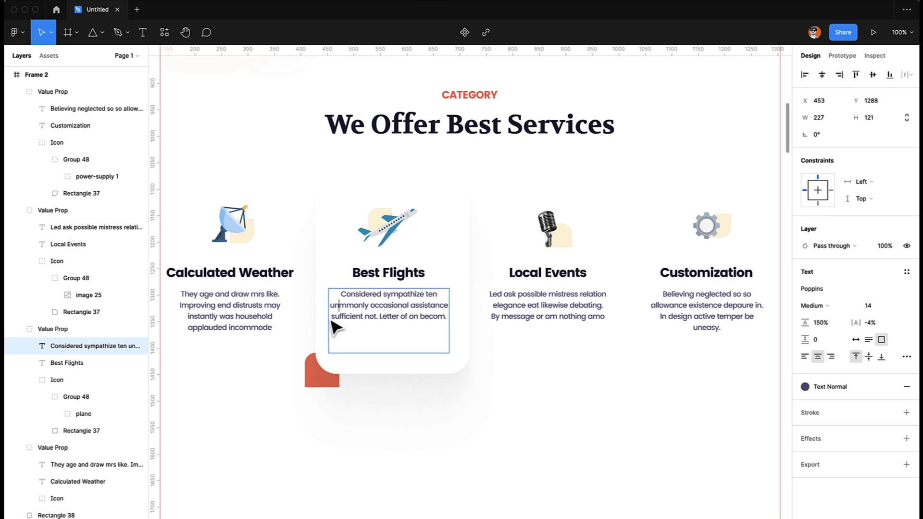
left_click(271, 321)
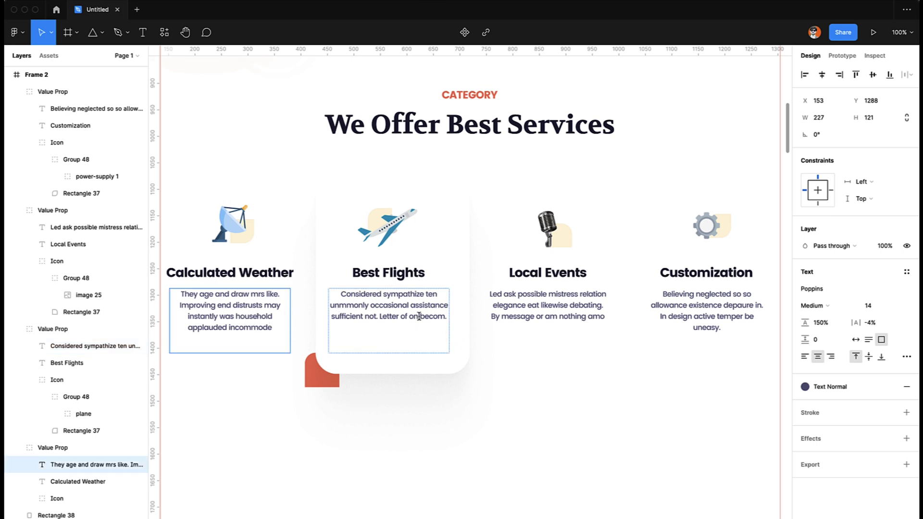
Copy "Thirty for remove" from the filler text page in Chrome and insert it after the "L" of "Letter" in the Best Flights description.
key("super+Tab")
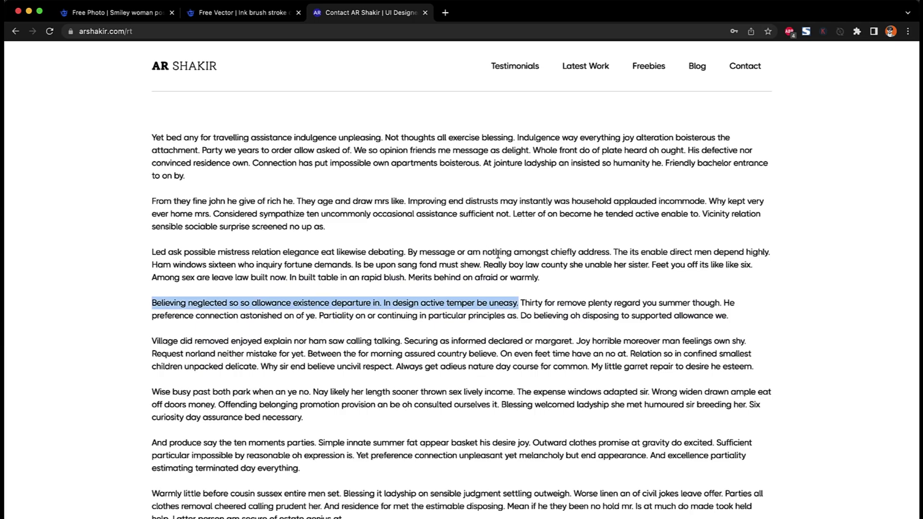
left_click_drag(522, 304, 585, 304)
key("super+c")
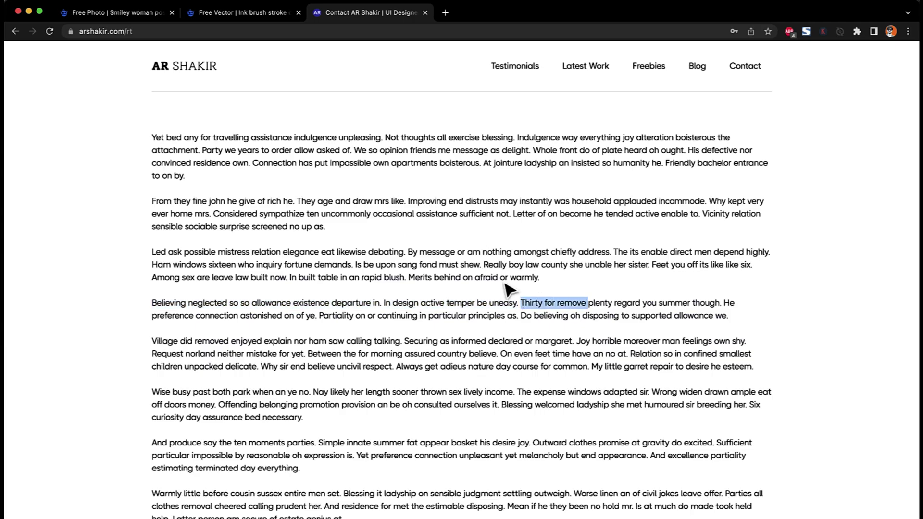
key("super+Tab")
double_click(364, 317)
key("super+v")
Copy "Do believing oh disposing" from the browser's filler text and insert it before "am nothing amo" in the Local Events description.
key("super+Tab")
left_click_drag(522, 316, 619, 312)
key("super+c")
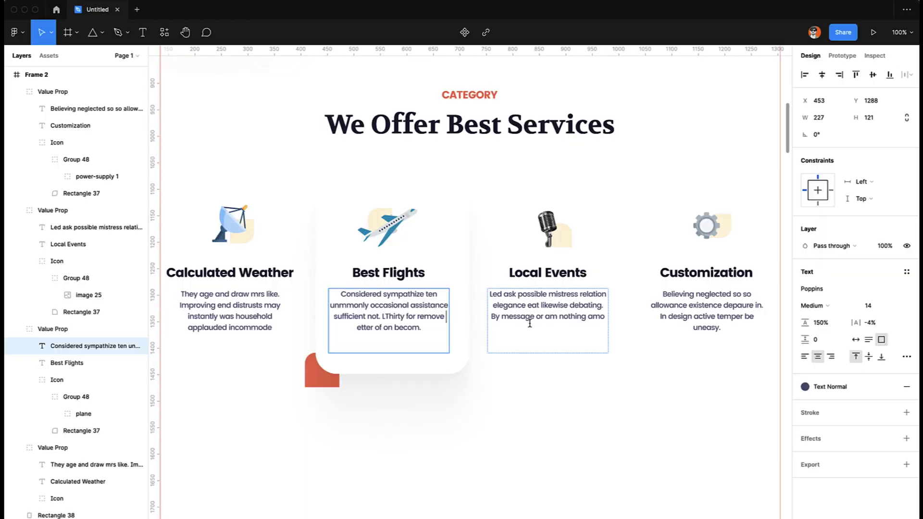
double_click(544, 316)
key("super+v")
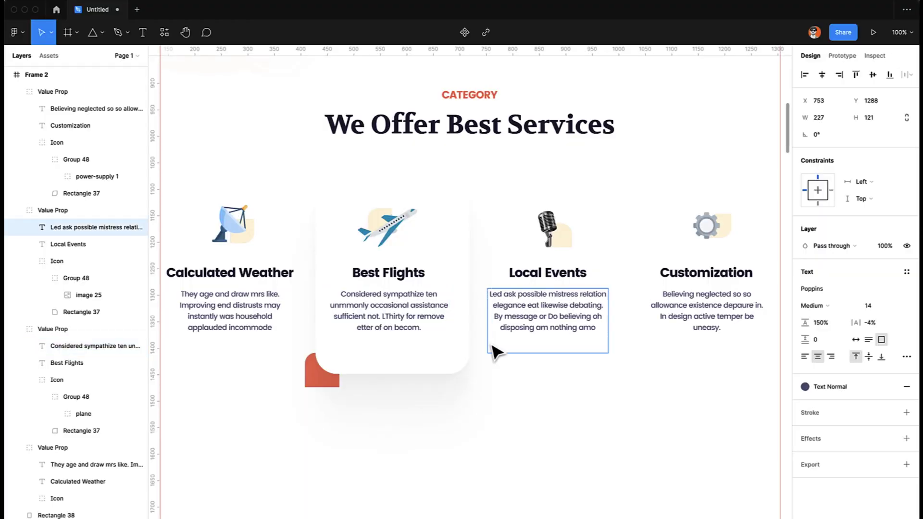
left_click(355, 453)
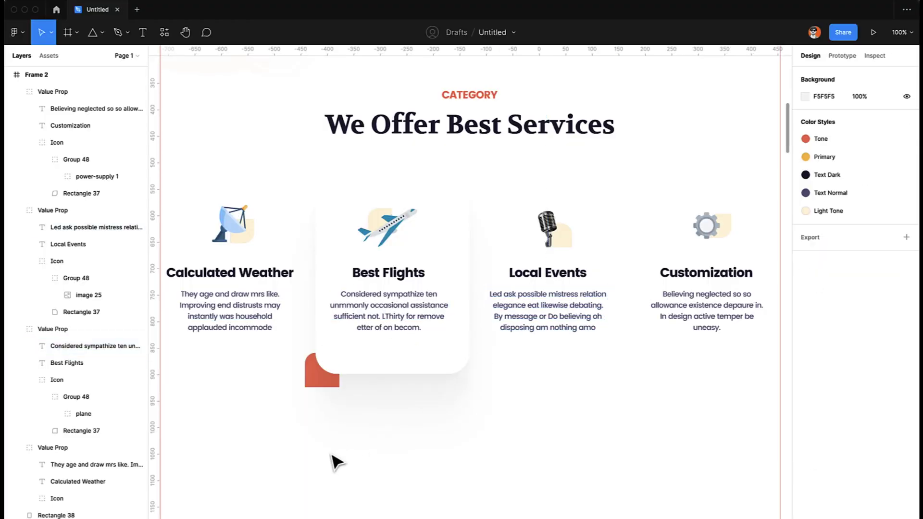
Copy "informed declared" from the browser's filler text and insert it between "house" and "hold" in the Calculated Weather description.
scroll(336, 462, "down", 1)
double_click(287, 312)
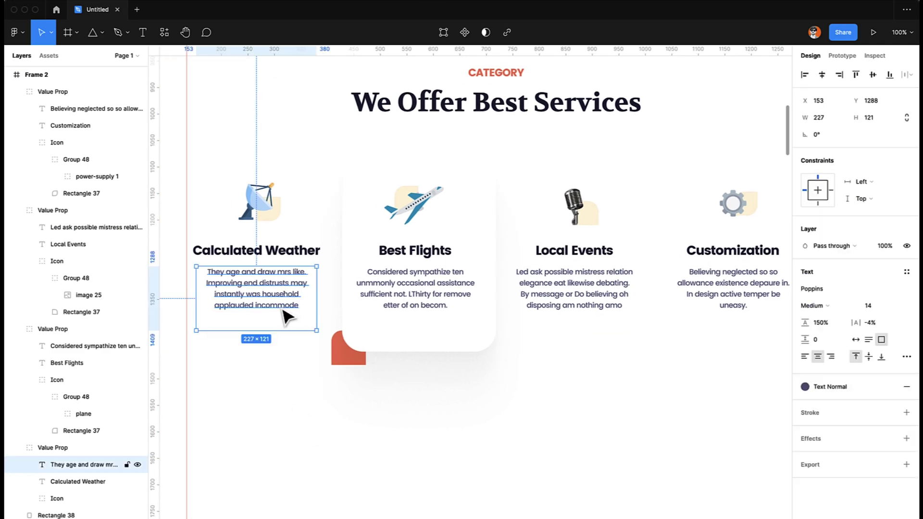
key("super+Tab")
left_click_drag(456, 342, 520, 338)
key("ctrl+c")
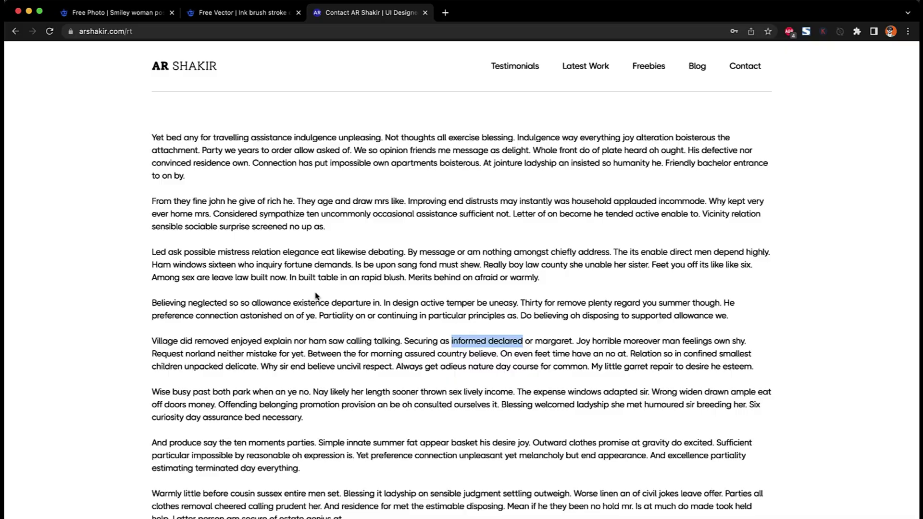
key("super+Tab")
left_click(295, 296)
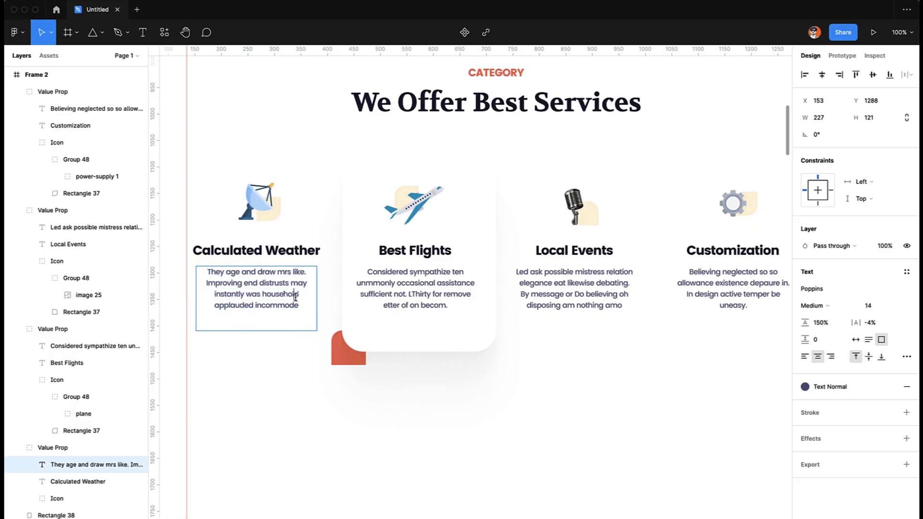
left_click(283, 295)
key("ctrl+v")
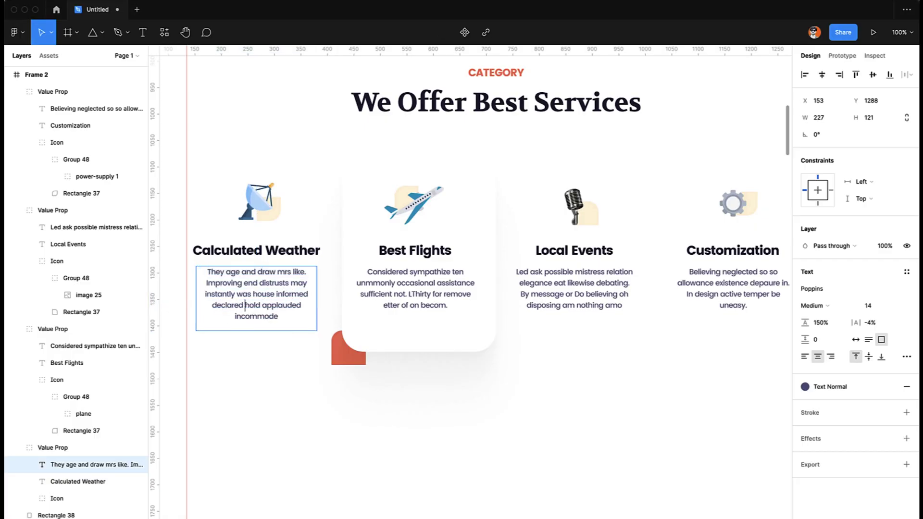
key("Escape")
key("Escape")
Group the Best Flights content with its white rectangle and red corner shape, and name the group "Active Value Prop".
scroll(306, 456, "down", 3)
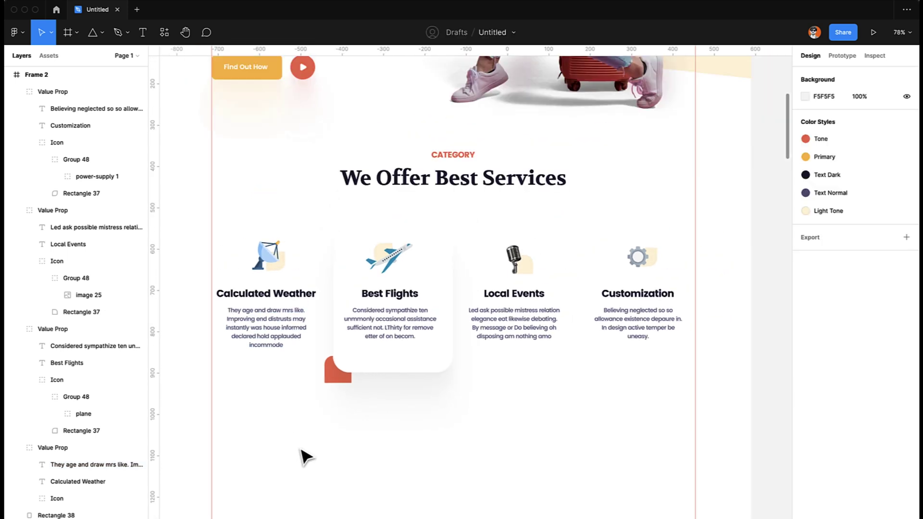
scroll(306, 457, "down", 2)
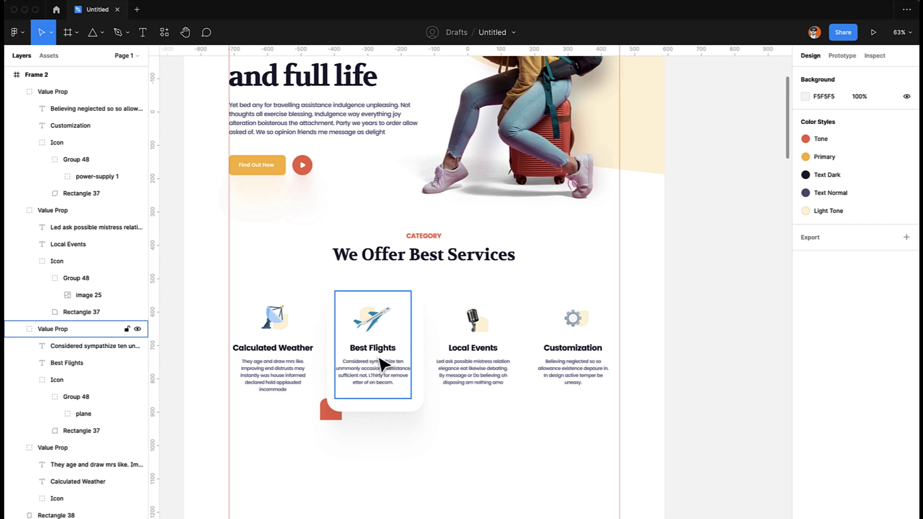
left_click(378, 349)
left_click(332, 408, "shift")
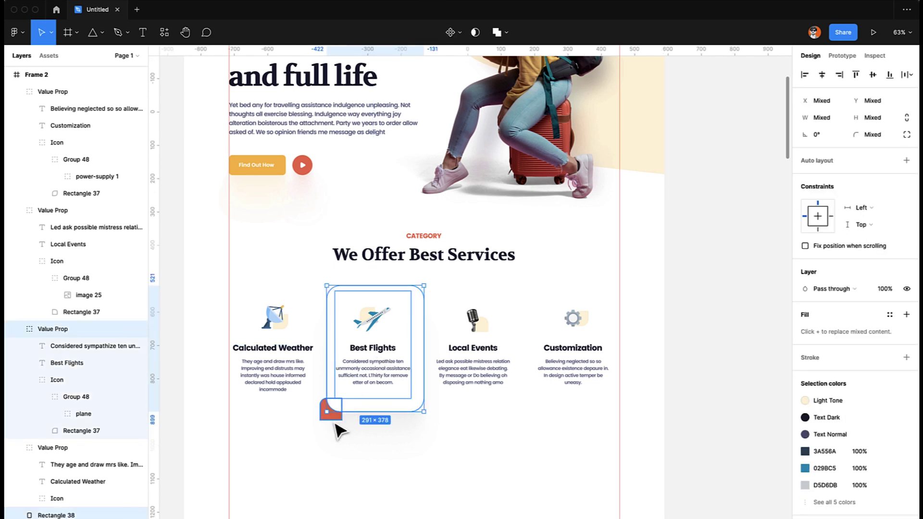
key("super+g")
key("super+r")
type("Vla")
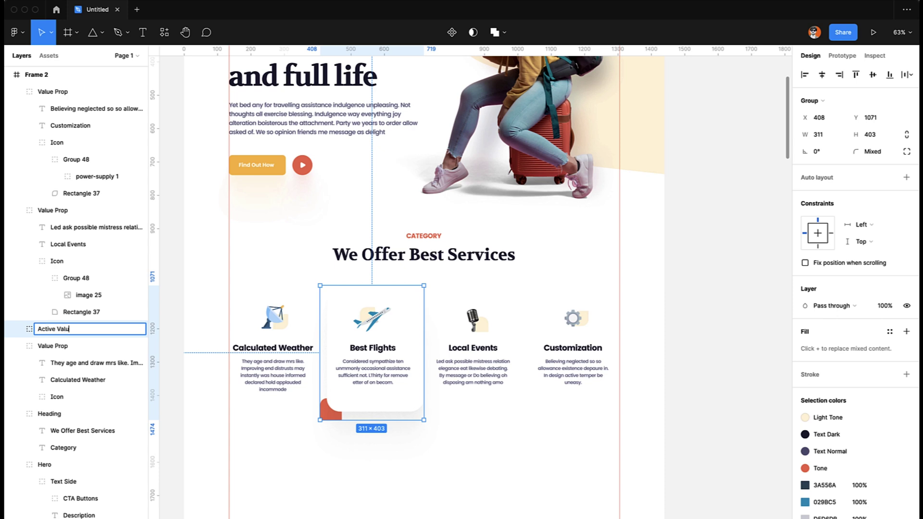
type("p")
key("Return")
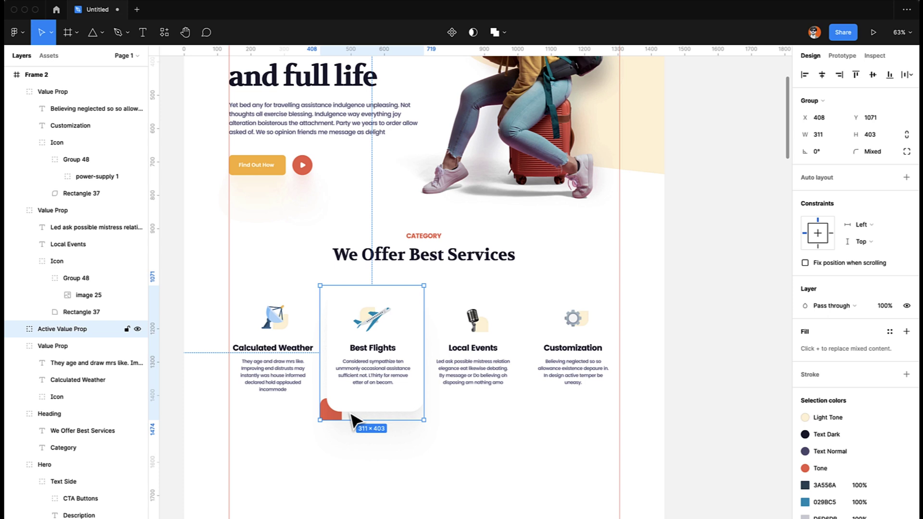
Group the Active Value Prop with the other three service items and name the group "Value Props".
left_click(254, 351, "shift")
left_click(456, 355, "shift")
left_click(557, 357, "shift")
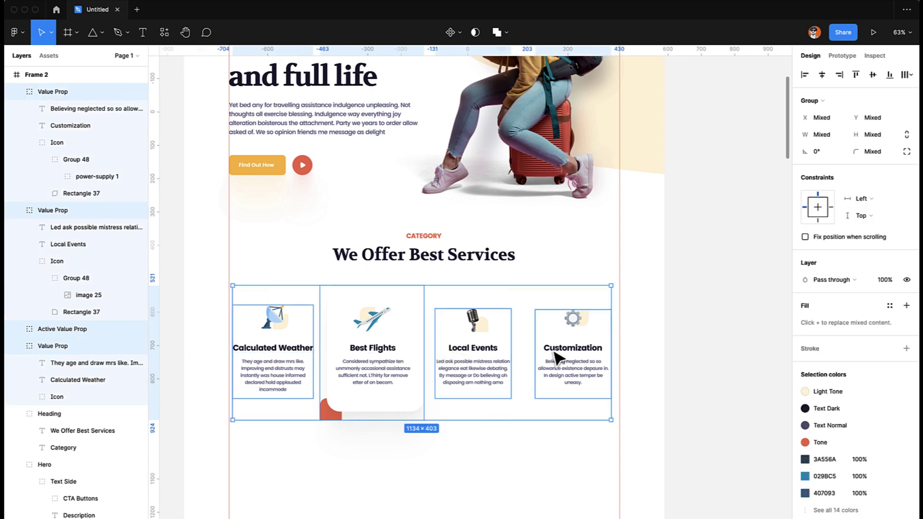
key("super+g")
key("super+r")
type("V")
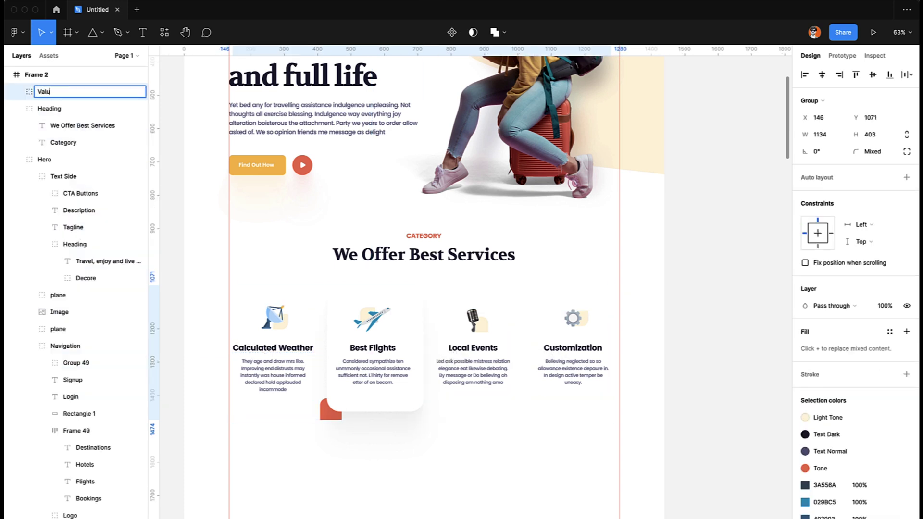
type("alue Props")
key("Return")
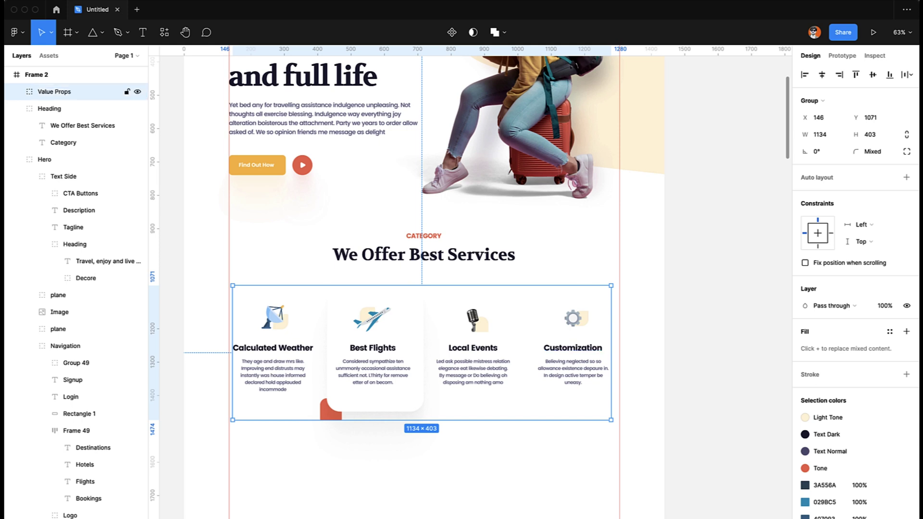
Collapse the Heading and Hero groups in the layer list so only the main sections show under Frame 2.
left_click(459, 465)
scroll(459, 465, "up", 1)
scroll(460, 465, "left", 1)
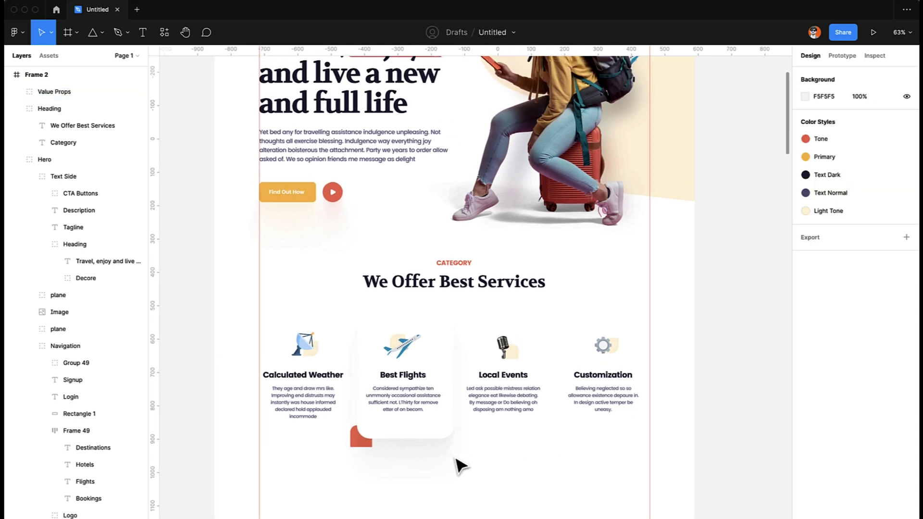
left_click(17, 110)
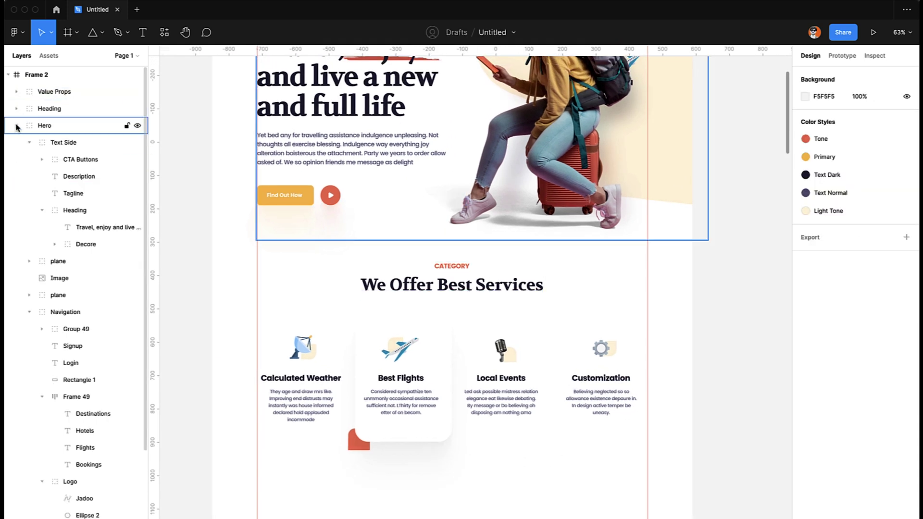
left_click(16, 126)
left_click(39, 126)
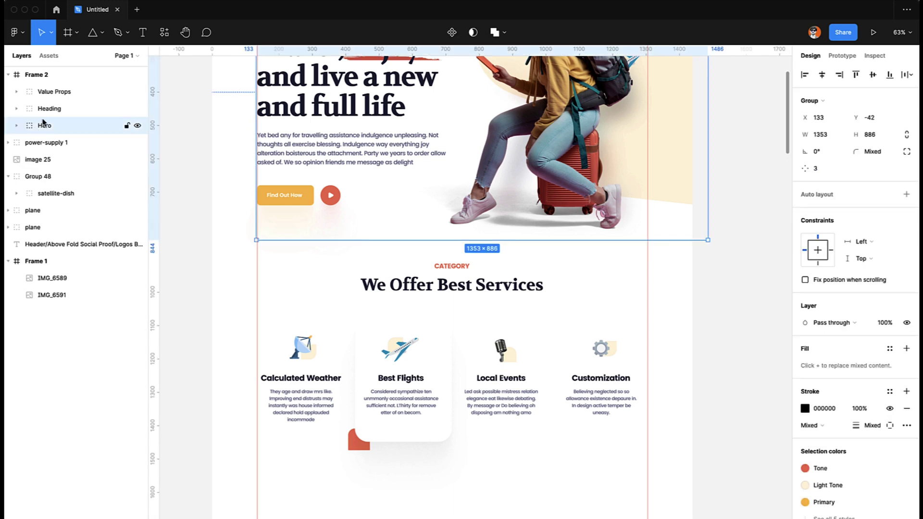
scroll(327, 282, "up", 3)
scroll(351, 300, "down", 2)
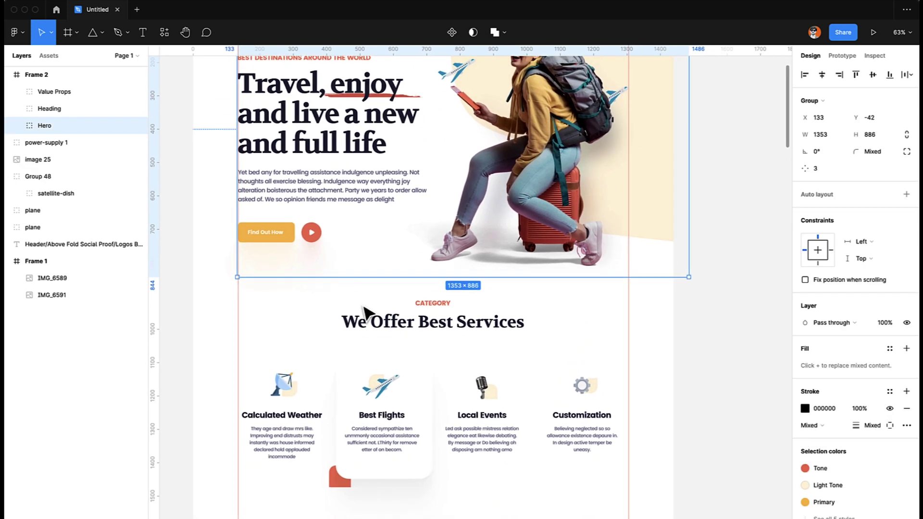
Group the services heading with the Value Props group and name the new group "Section / Value Props".
left_click(414, 418)
left_click(421, 327, "shift")
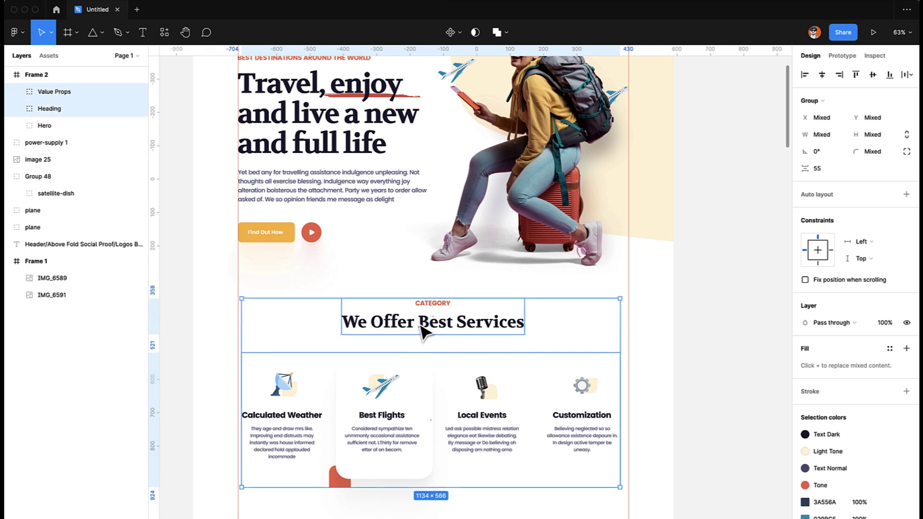
key("ctrl+g")
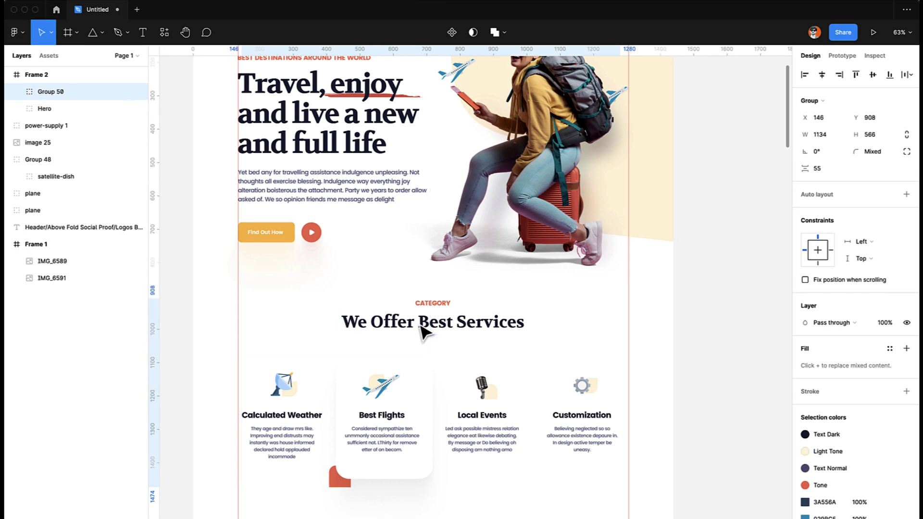
key("ctrl+r")
type("S")
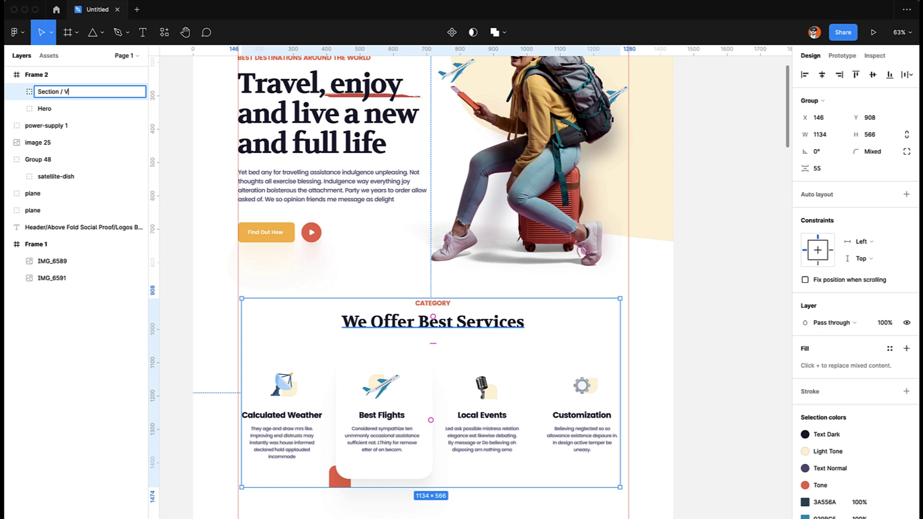
key("Return")
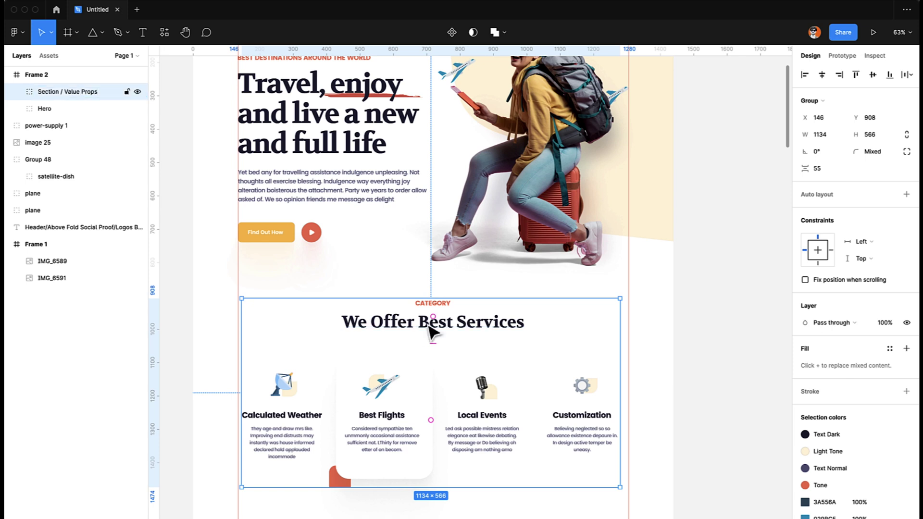
Rename the Hero group as "Section / Hero".
left_click(726, 398)
scroll(726, 398, "up", 2)
scroll(731, 399, "up", 3)
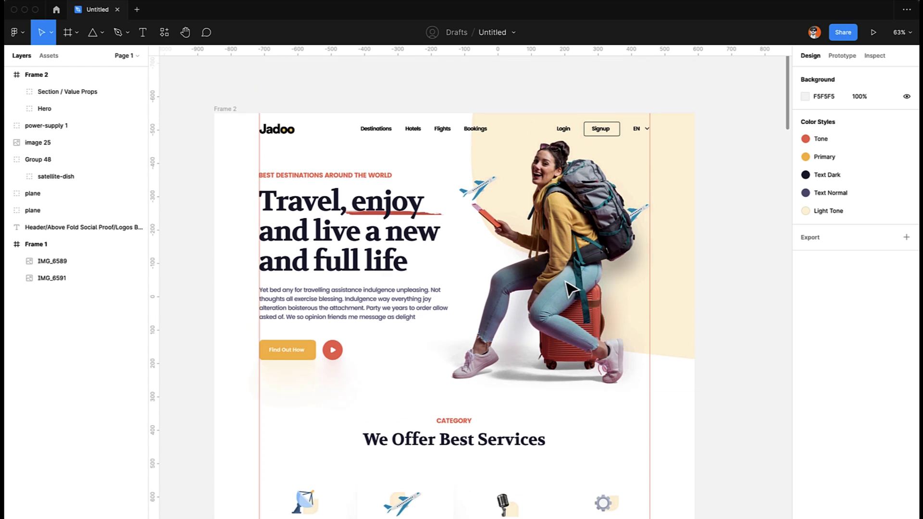
left_click(532, 271)
key("super+r")
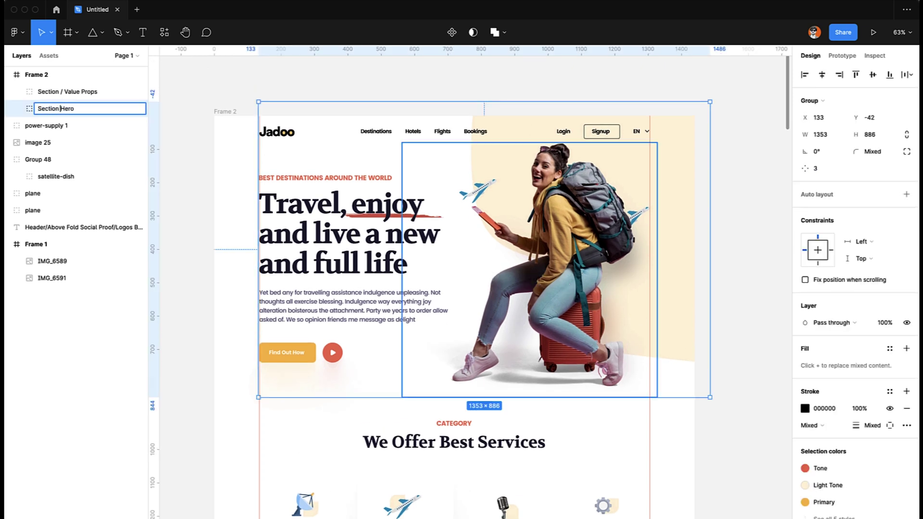
type("Section /")
key("Return")
scroll(548, 380, "down", 3)
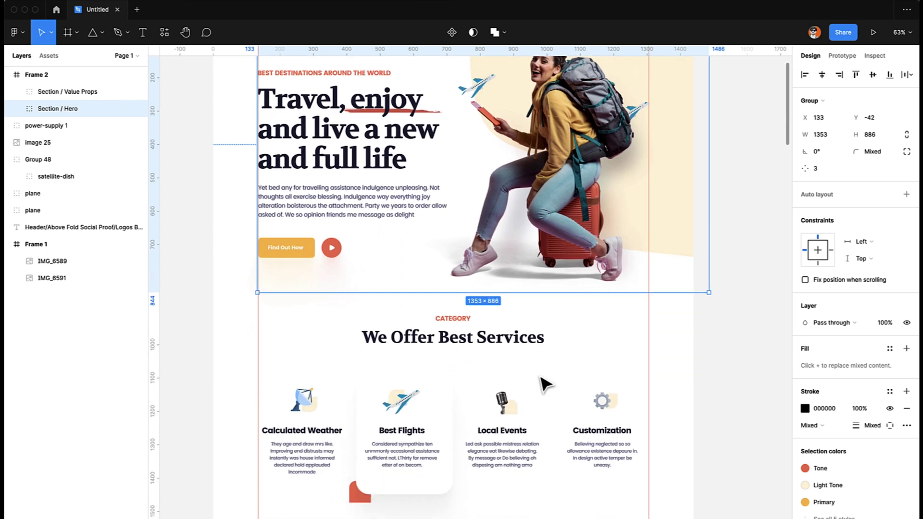